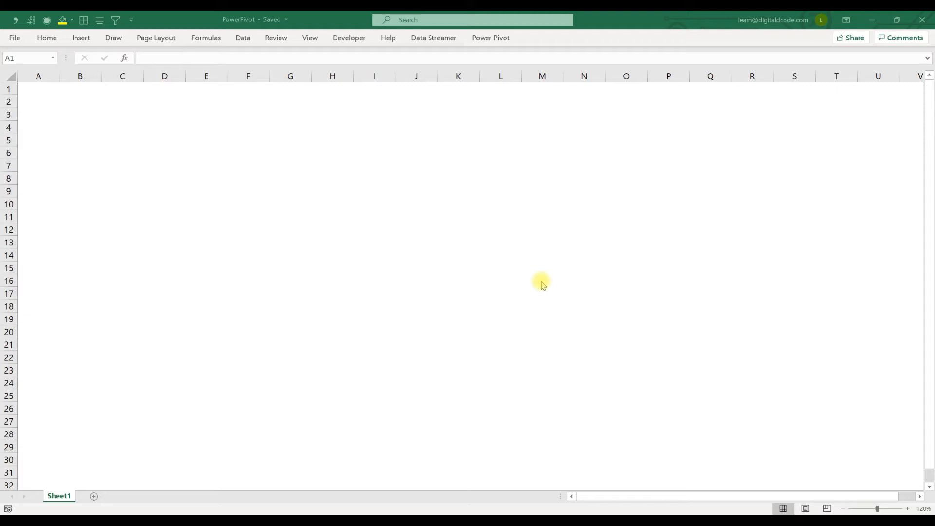
Check how many rows the empty worksheet holds by going to the last row of column A and back to A1
left_click(71, 94)
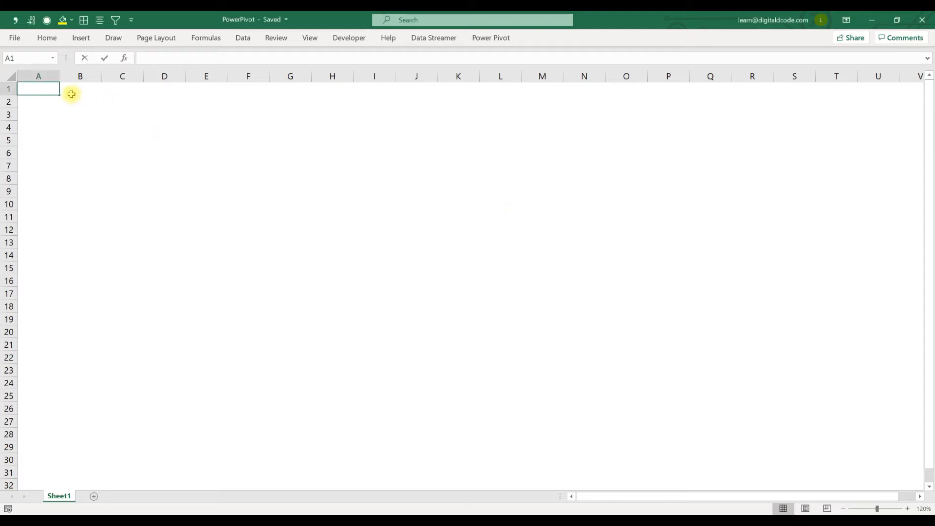
key("F2")
key("Escape")
key("ctrl+Down")
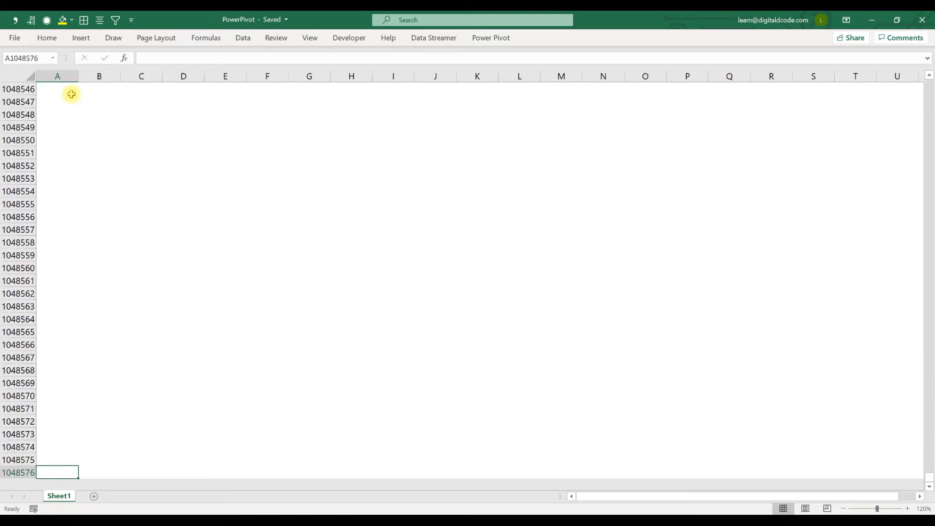
key("ctrl+Up")
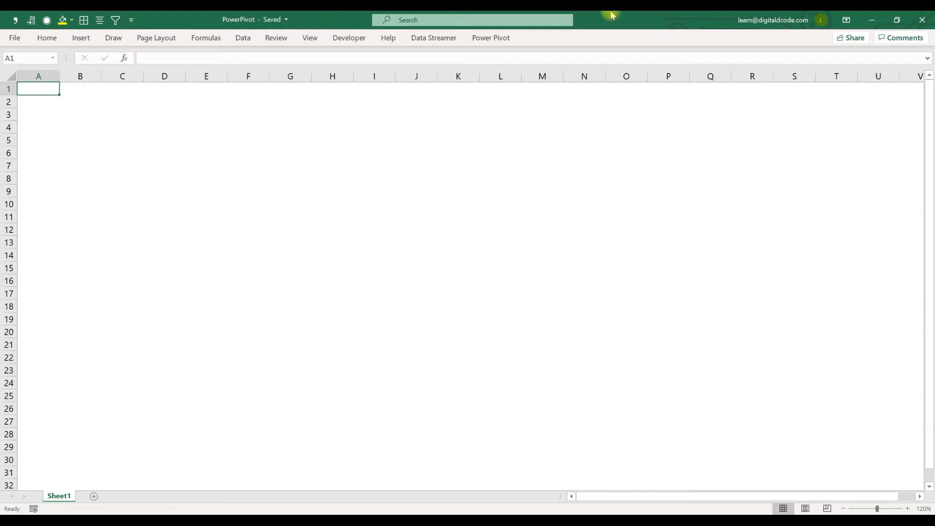
Check in Excel's ribbon customization options that Power Pivot is enabled among the main tabs, and view its available commands
left_click(486, 43)
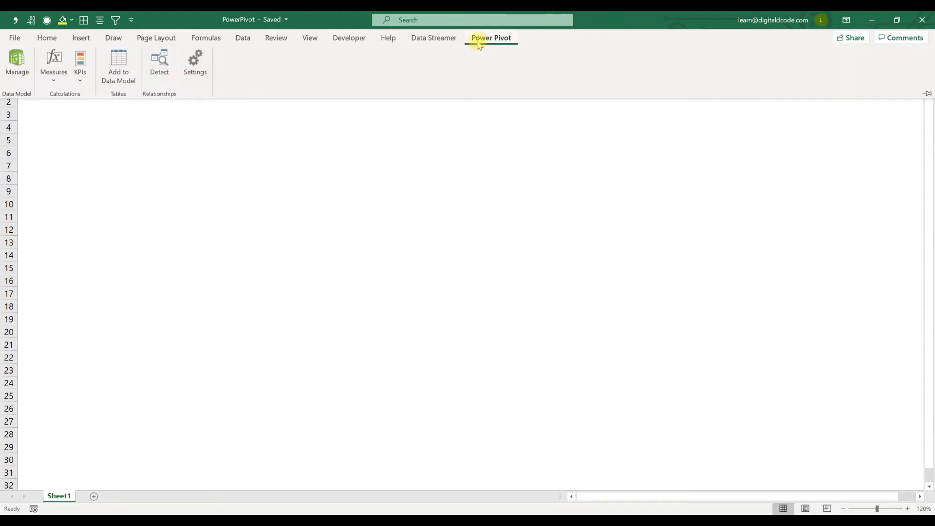
left_click(245, 143)
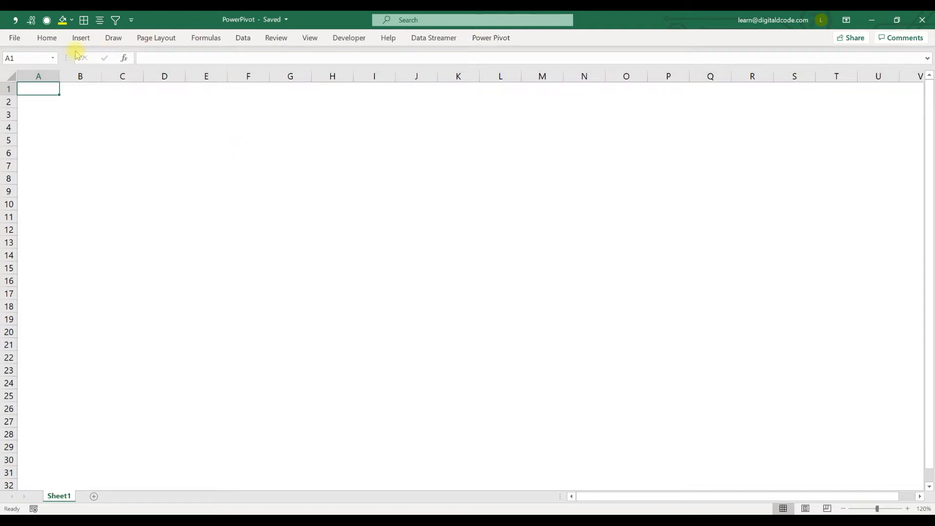
left_click(15, 38)
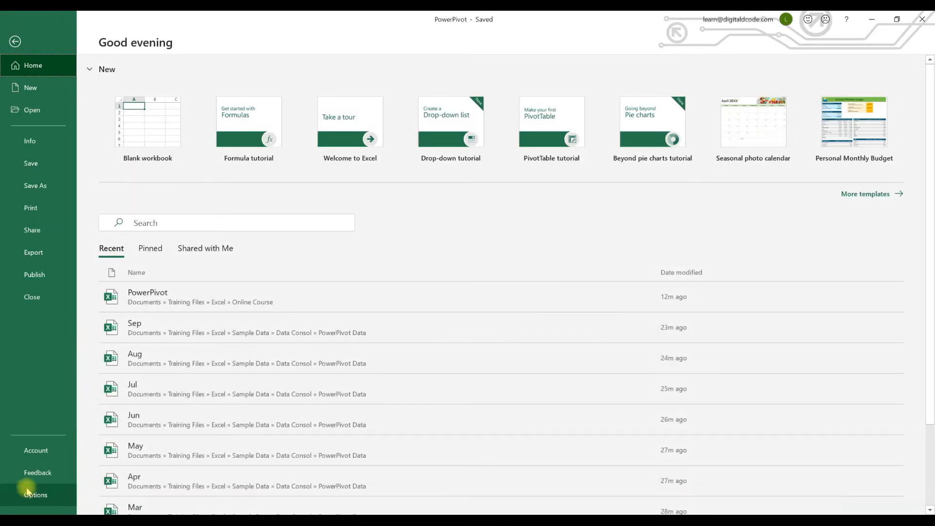
left_click(25, 493)
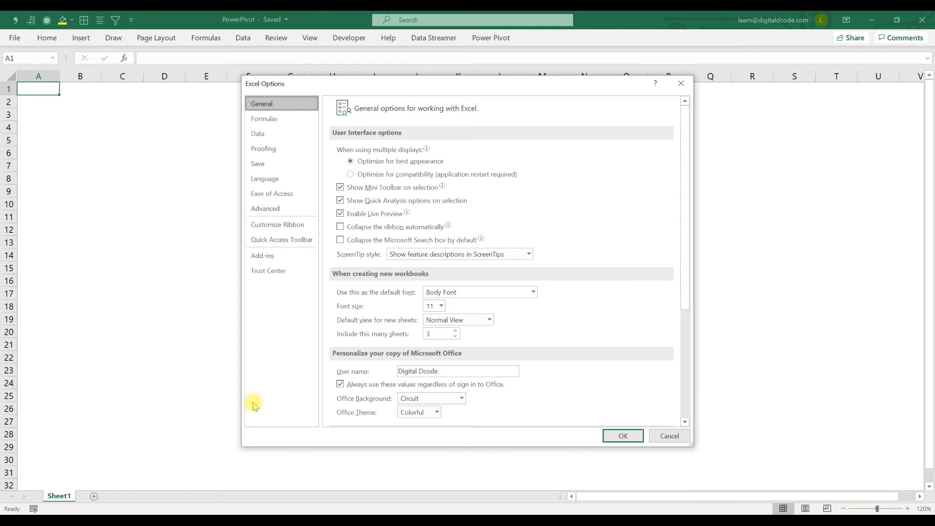
left_click(266, 231)
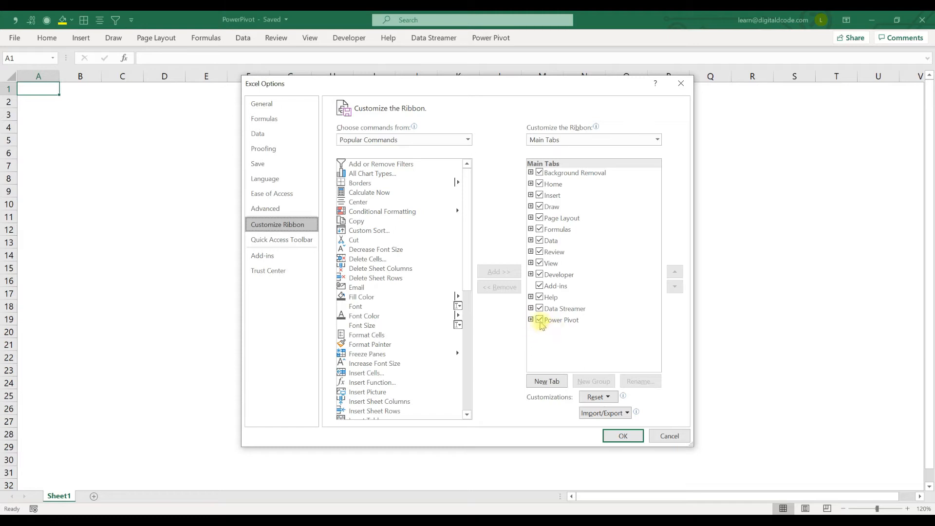
left_click(542, 324)
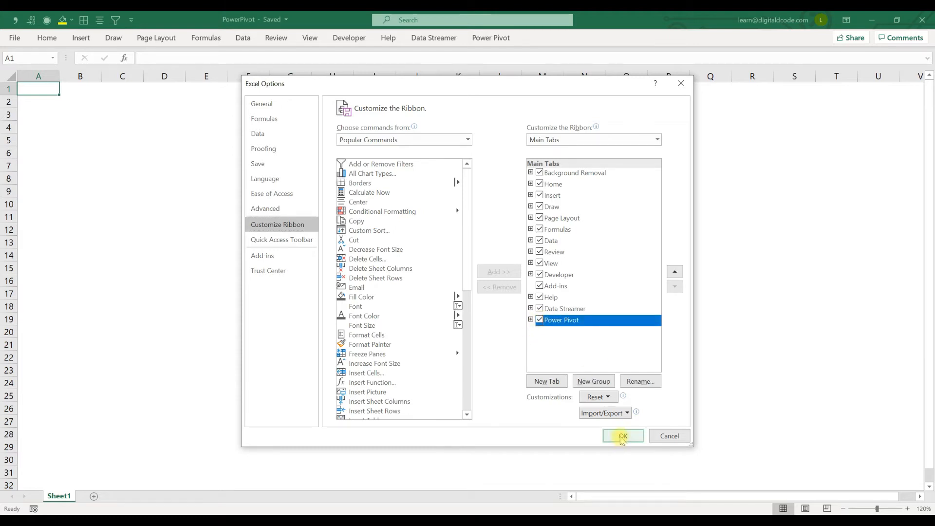
left_click(623, 436)
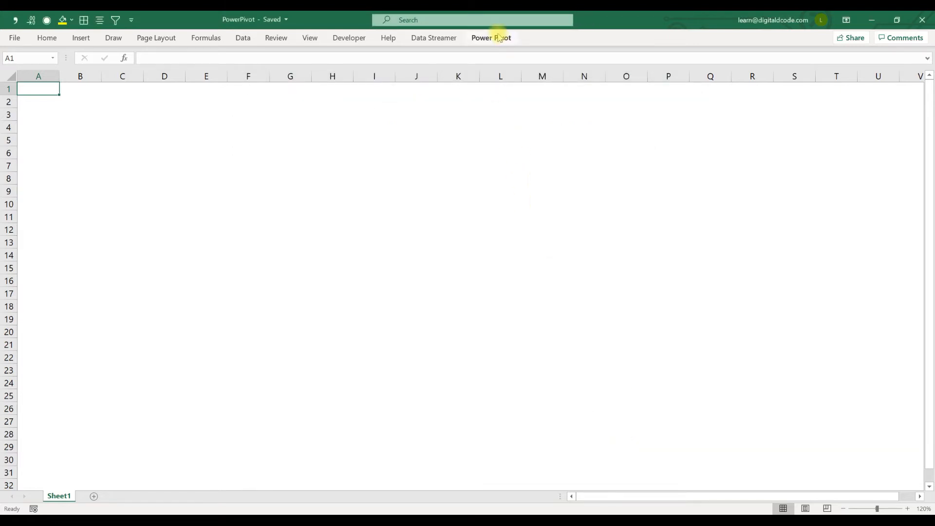
left_click(499, 38)
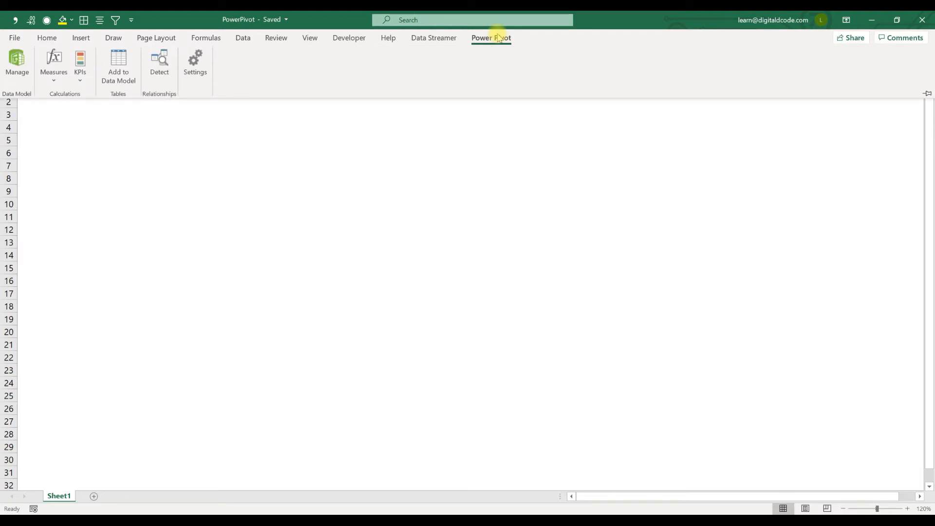
left_click(499, 38)
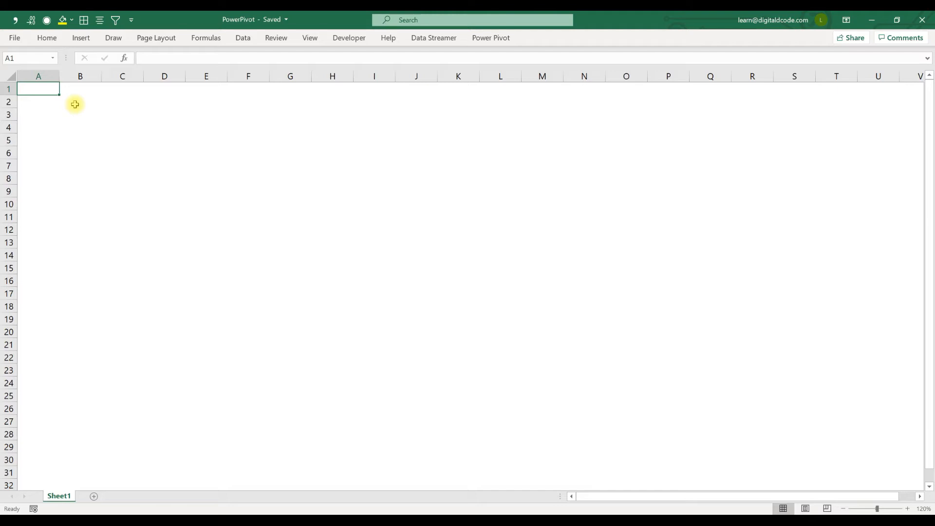
Switch to File Explorer and open the PowerPivot Data folder under Sample Data, Data Consol
left_click(323, 520)
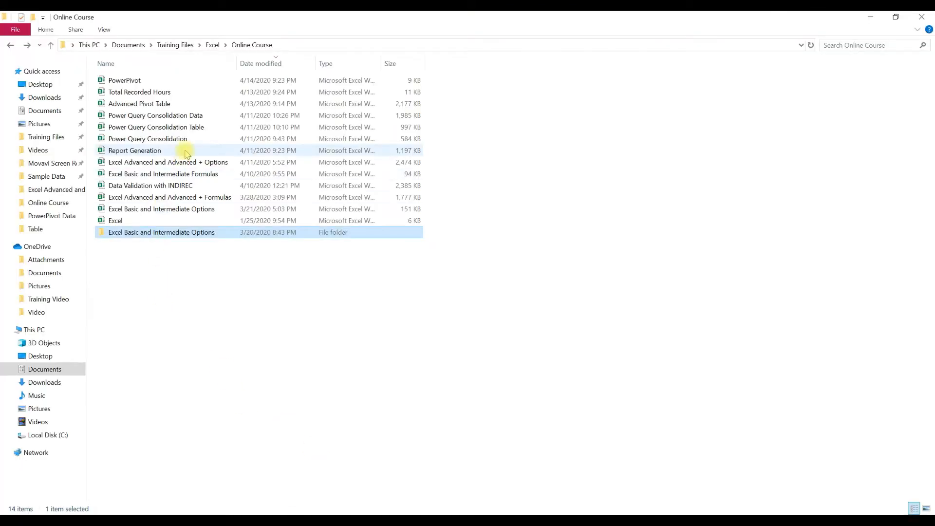
key("alt+Up")
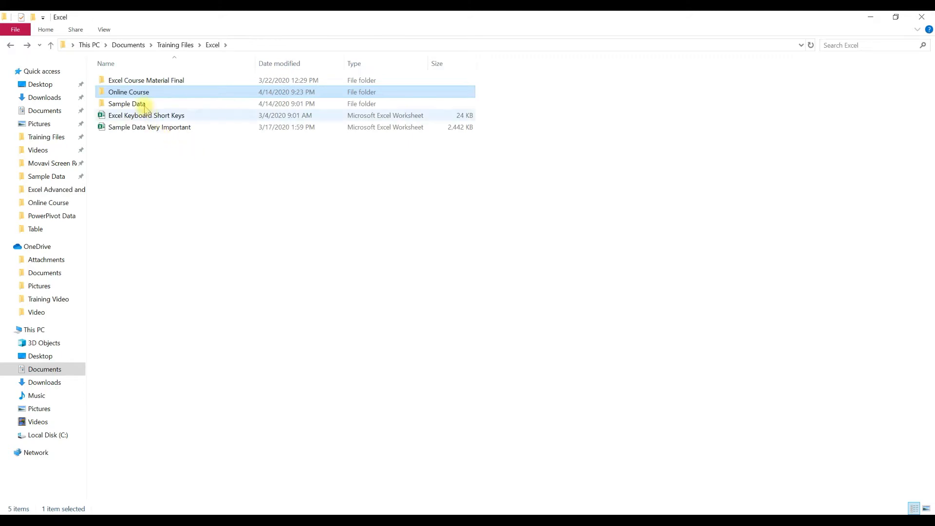
double_click(146, 104)
left_click(140, 108)
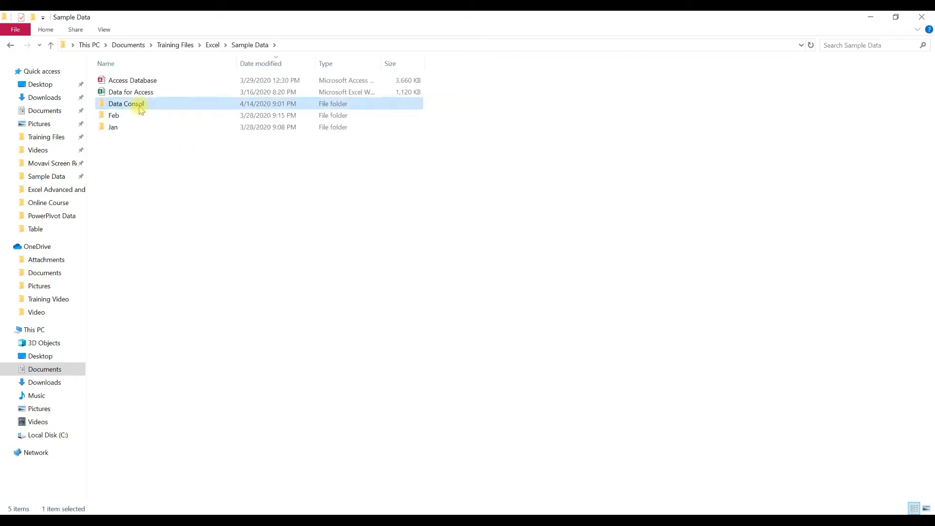
double_click(140, 105)
double_click(142, 92)
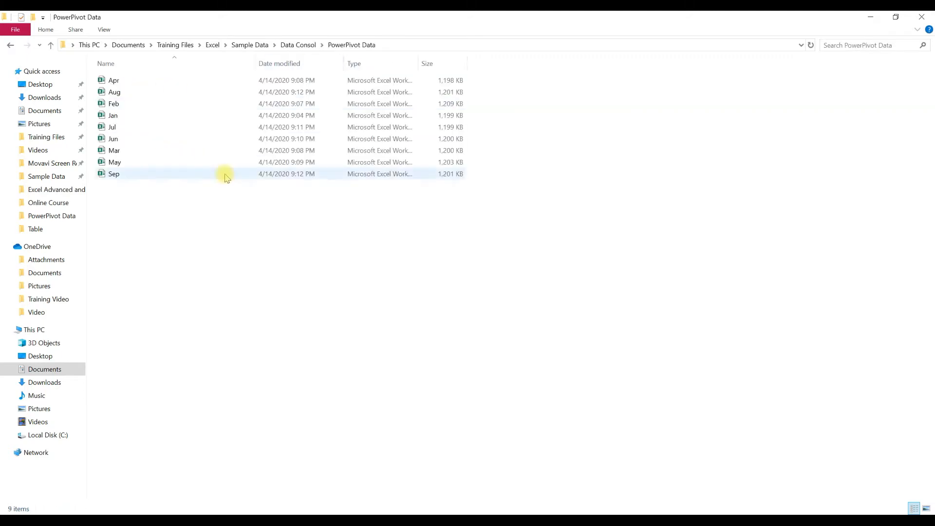
Look over the monthly files, open the Apr workbook and check how far its data rows extend
left_click_drag(133, 203, 113, 78)
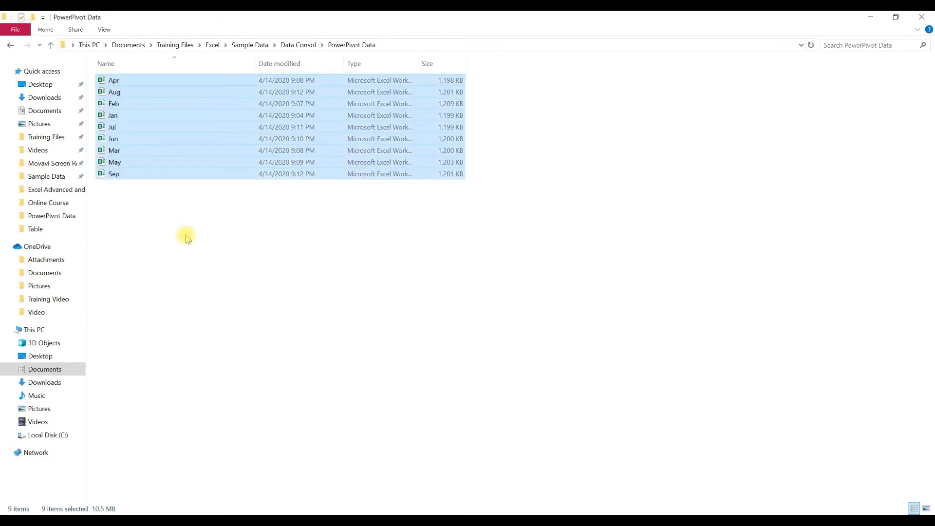
left_click(184, 255)
left_click(118, 83)
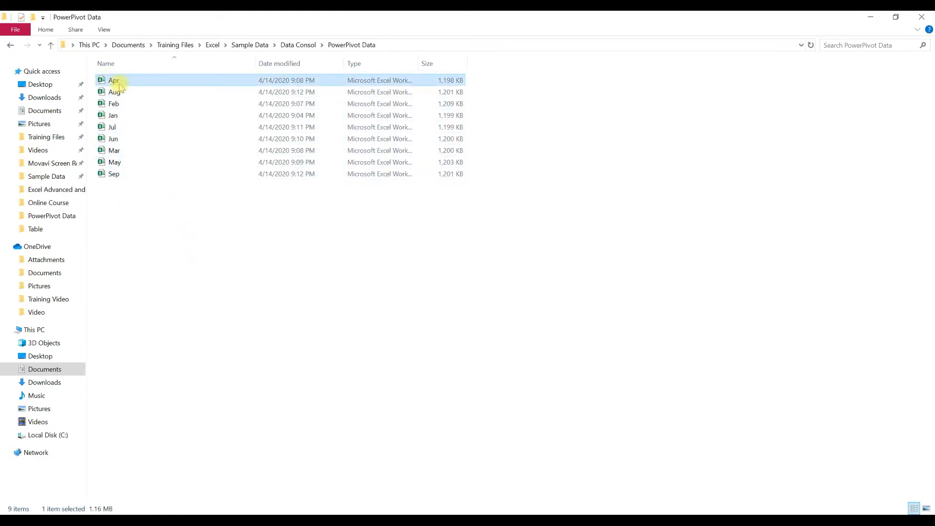
key("alt+Tab")
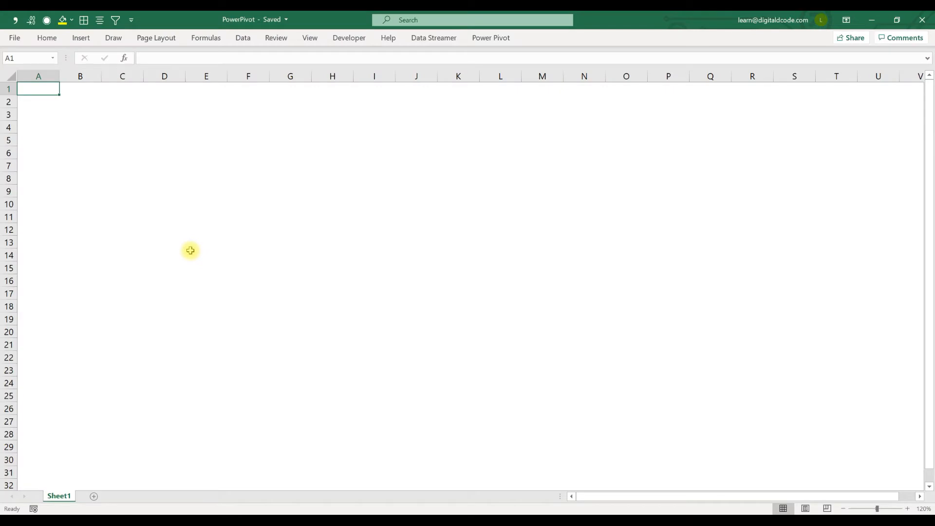
left_click(189, 250)
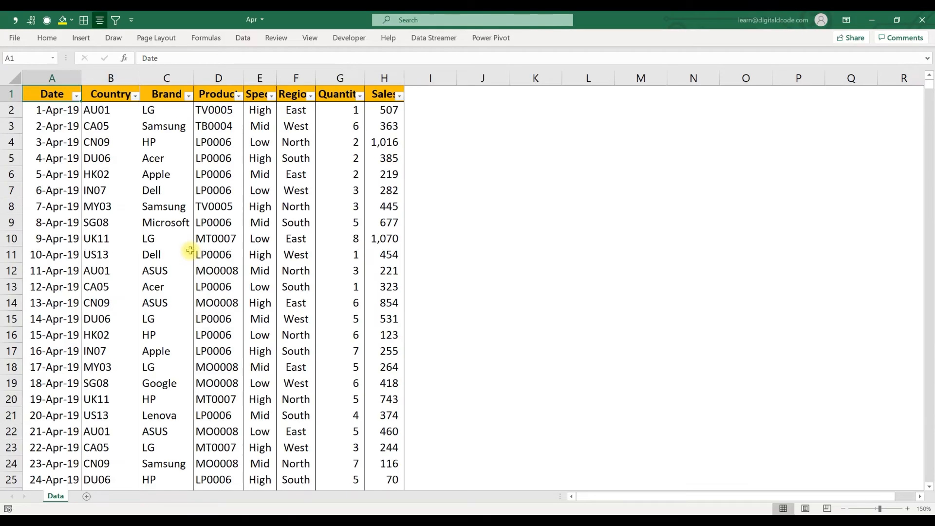
key("ctrl+Down")
key("Down")
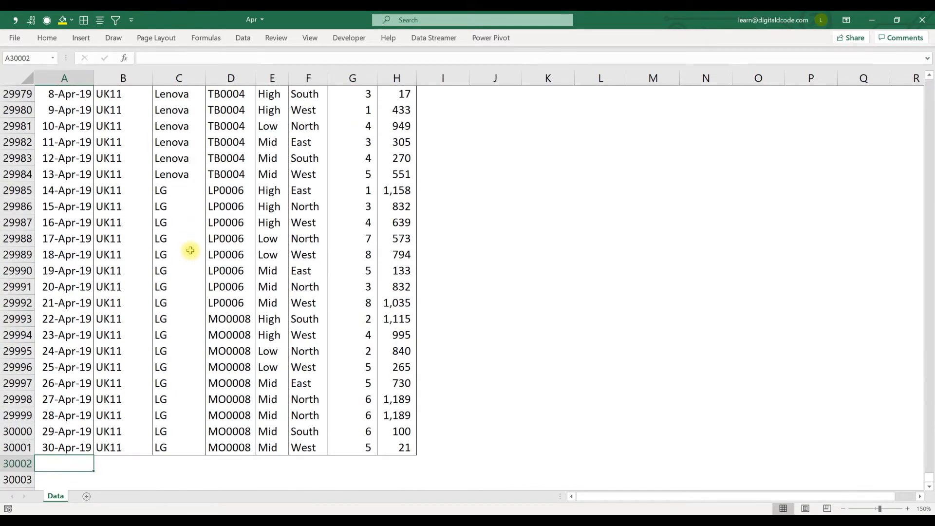
key("Up")
key("ctrl+Home")
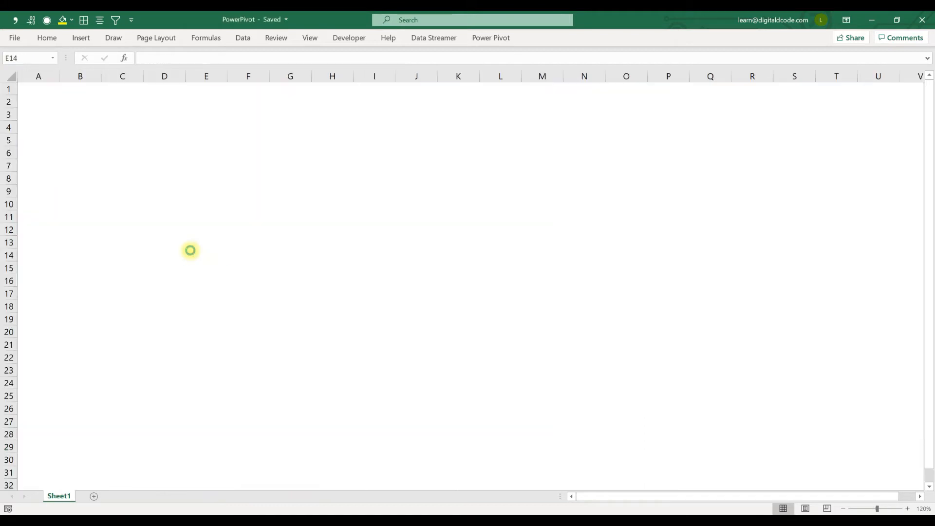
Return to the PowerPivot Data folder and open the Sep workbook
key("alt+Tab")
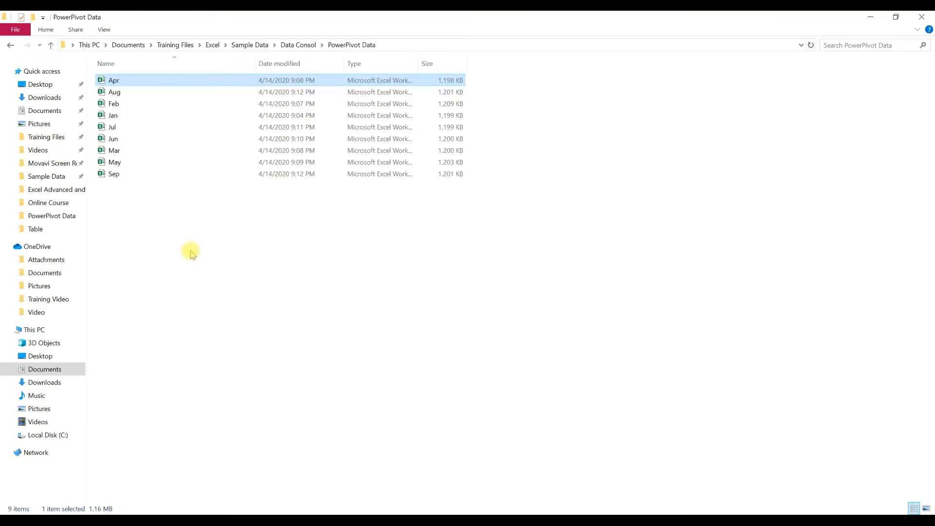
key("Down")
key("Down")
key("Down")
key("Down")
key("Down")
key("Down")
key("Down")
key("Down")
key("Return")
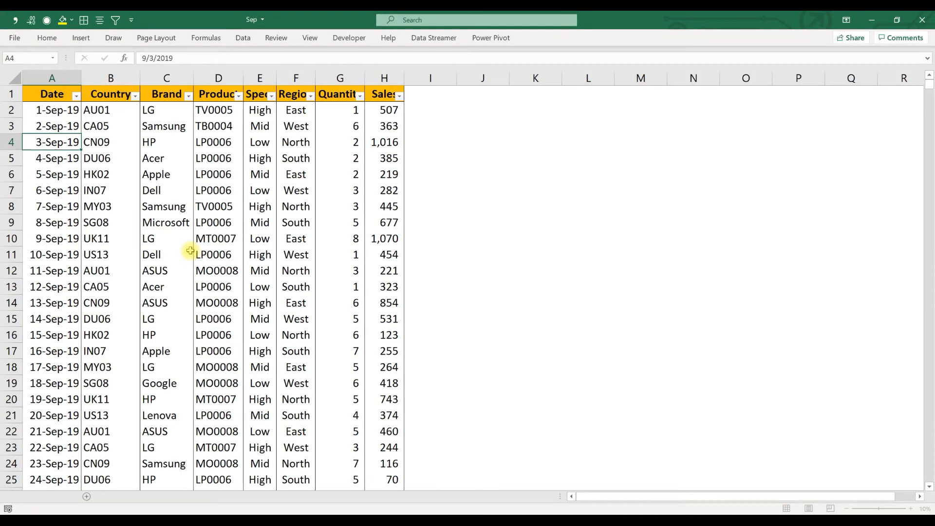
Examine the filter lists of the header columns from Date through Region in the Sep data
key("Right")
key("Right")
key("Right")
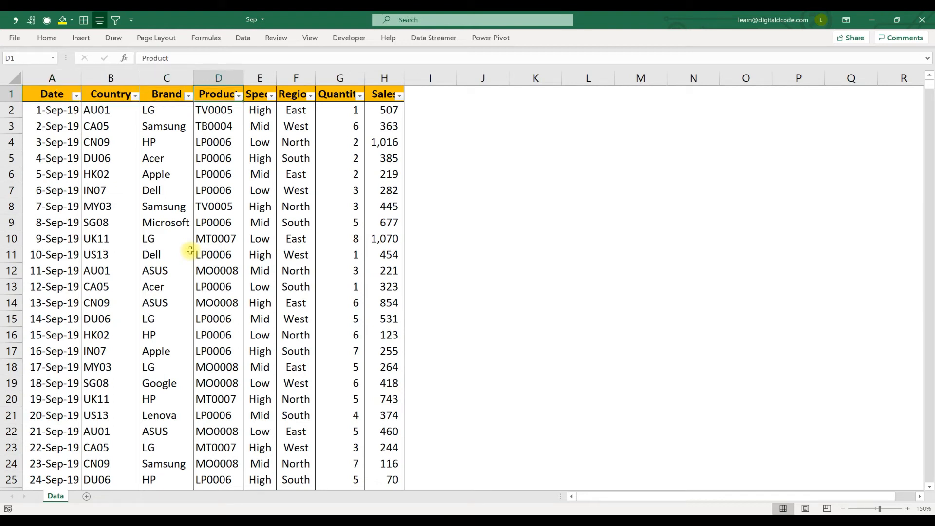
key("Home")
key("alt+Down")
key("Escape")
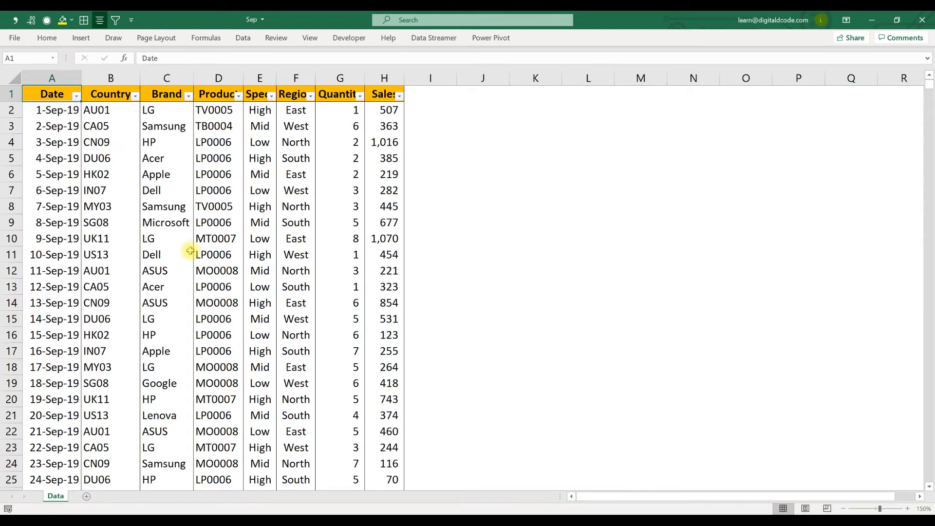
key("Right")
key("alt+Down")
key("Escape")
key("Right")
key("alt+Down")
key("Escape")
key("Right")
key("alt+Down")
key("Escape")
key("Right")
key("alt+Down")
key("Escape")
key("Right")
key("alt+Down")
key("Escape")
key("Right")
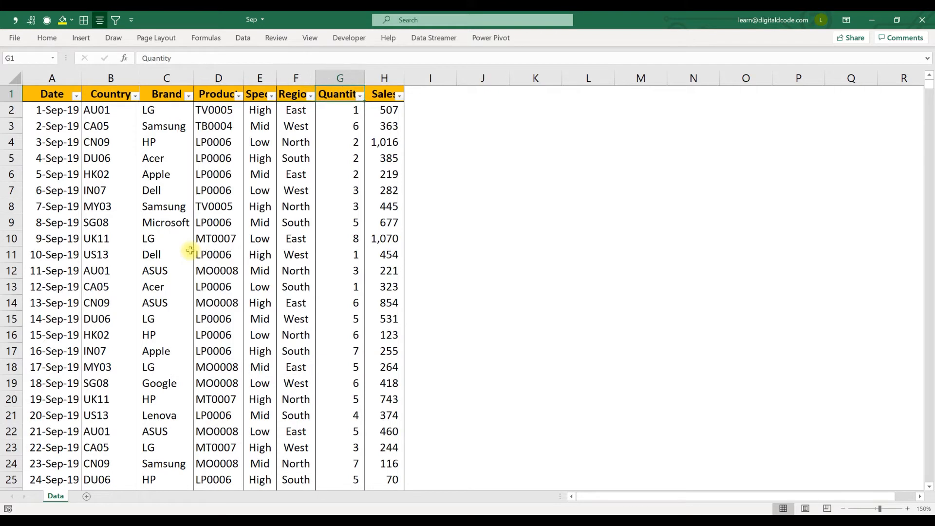
Select the Quantity and Sales columns down to the last data row to look over their values
key("ctrl+shift+Down")
key("shift+Right")
key("Up")
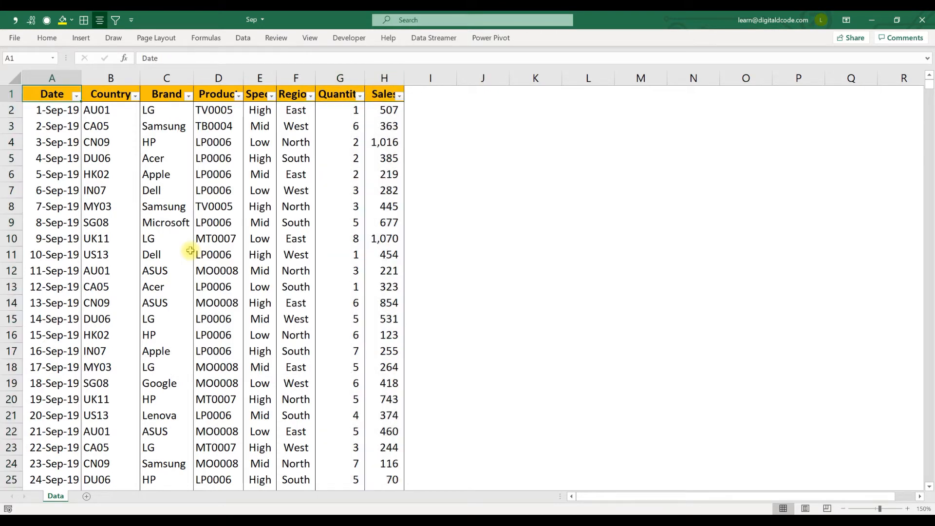
Examine the codes listed in the Country and Product column filters of the Sep data
key("Home")
key("Right")
key("alt+Down")
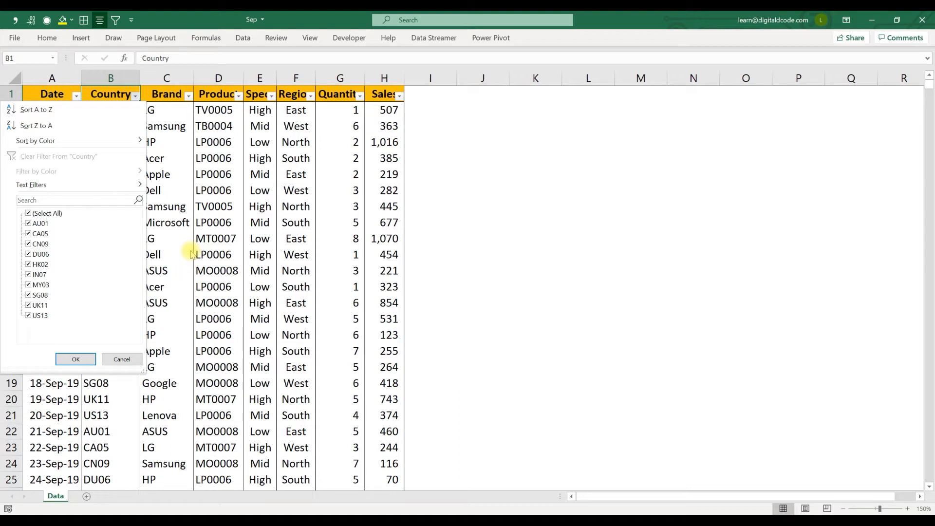
key("Escape")
key("Right")
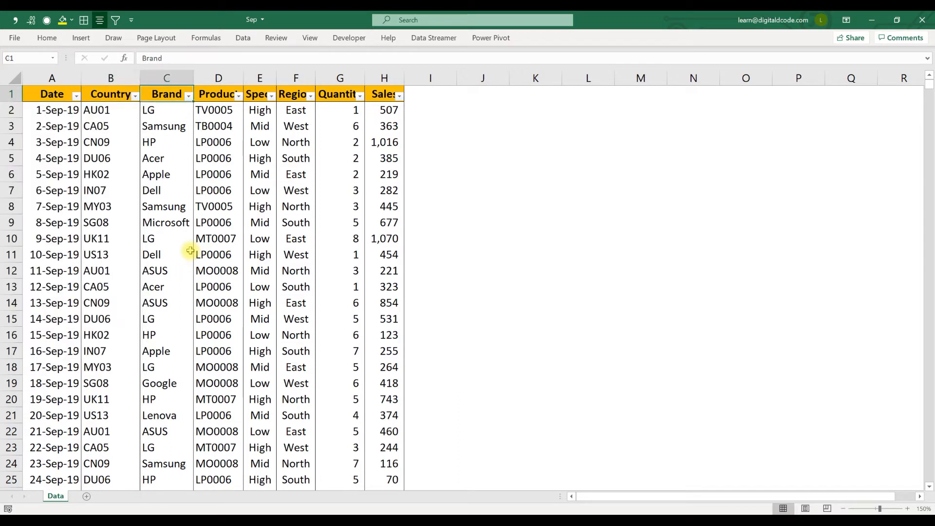
key("Right")
key("alt+Down")
key("Escape")
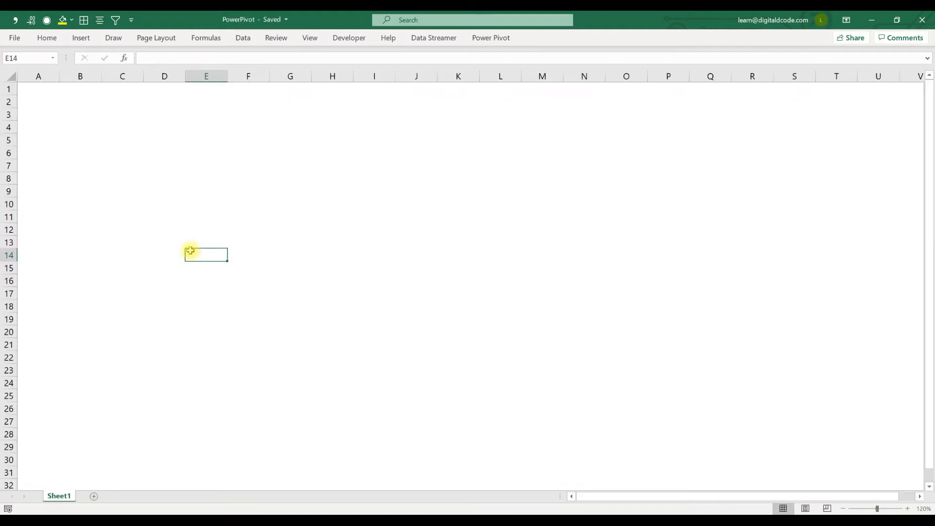
Open the Country Mapping workbook from the Mapping folder in Data Consol and review its code-to-country pairs
key("alt+Tab")
key("alt+Left")
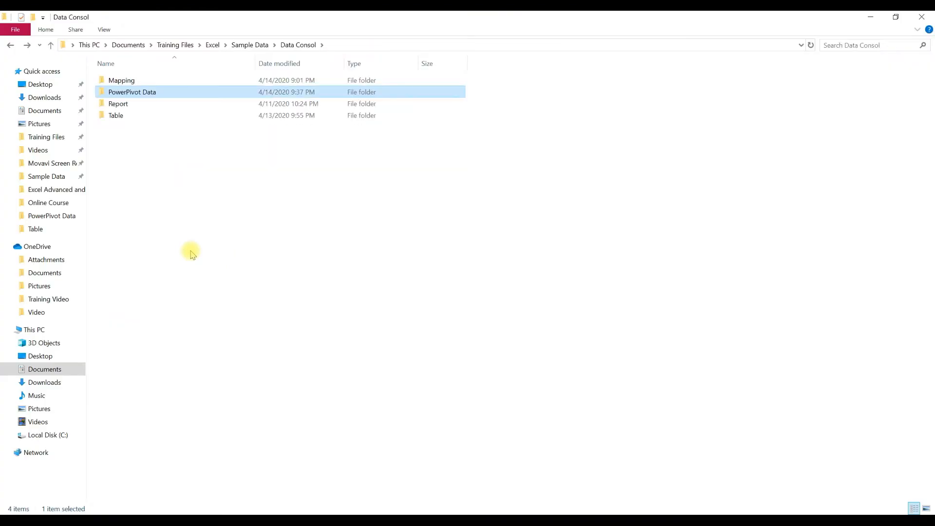
key("Up")
key("Return")
key("Up")
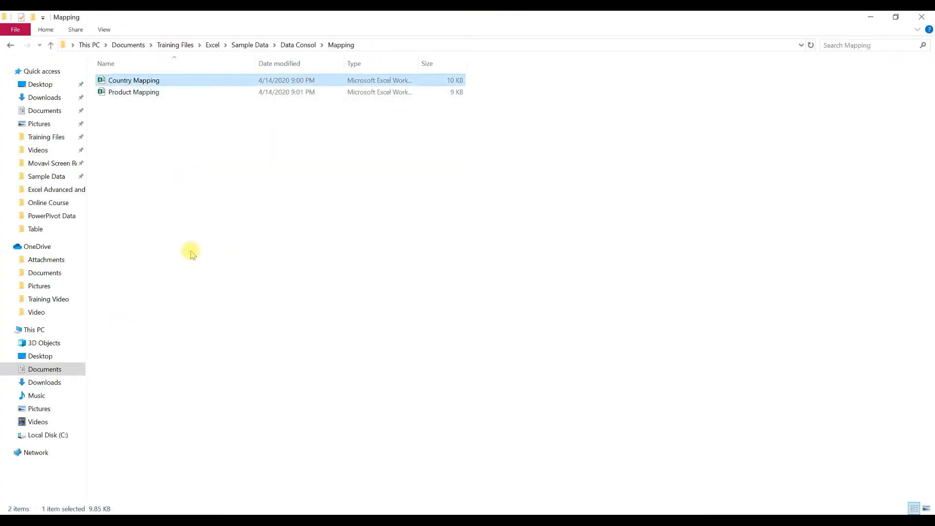
key("alt+Tab")
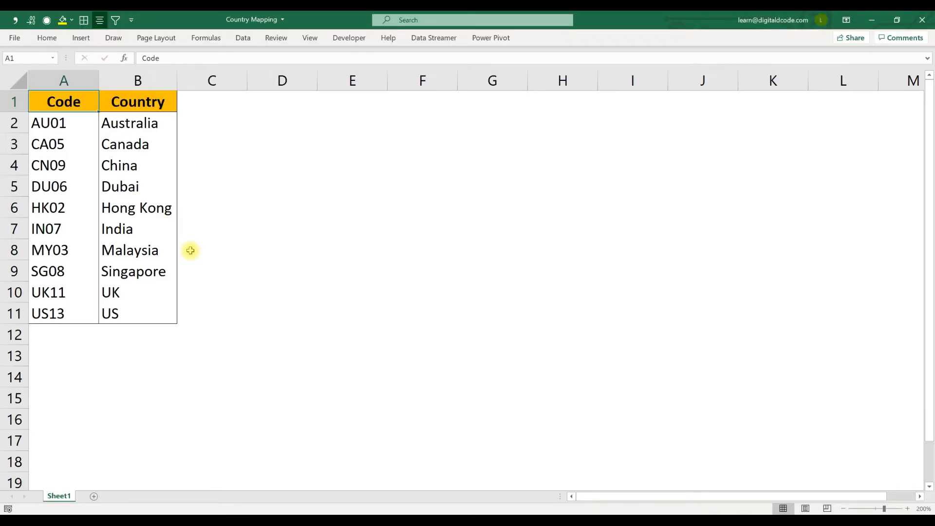
key("Down")
key("Right")
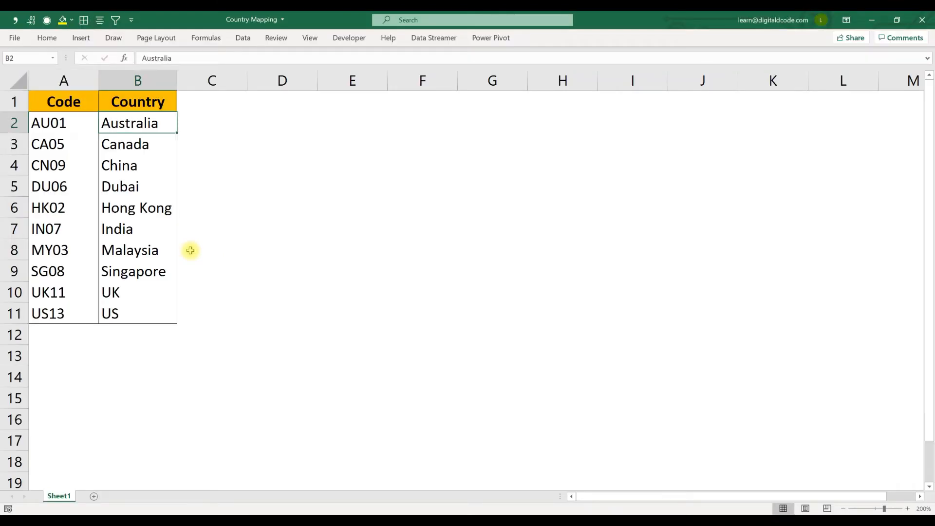
Open the Product Mapping workbook from the Mapping folder and review its product-to-code pairs
key("alt+Tab")
key("alt+Tab")
key("Down")
key("Return")
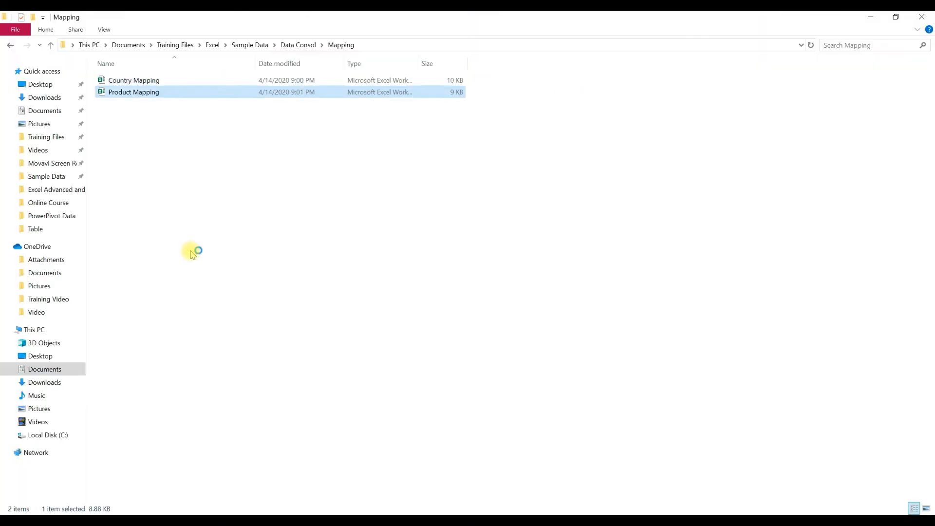
key("Down")
key("Down")
key("Down")
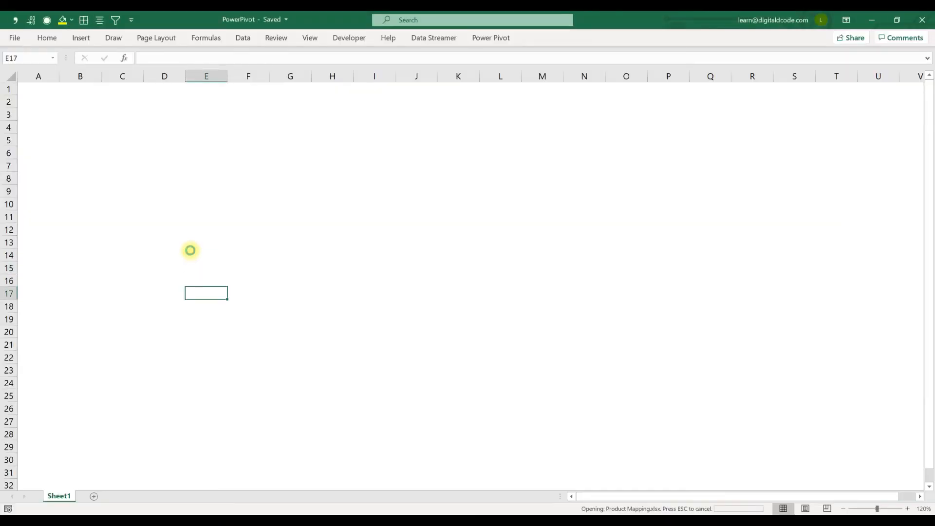
key("Right")
key("Left")
key("Right")
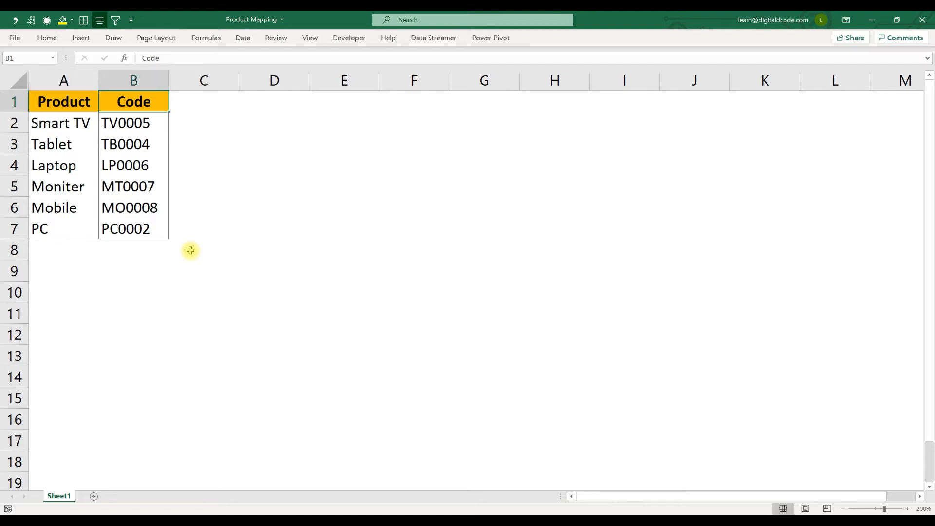
Return to the PowerPivot workbook and select cell A1 of its empty sheet
key("ctrl+Tab")
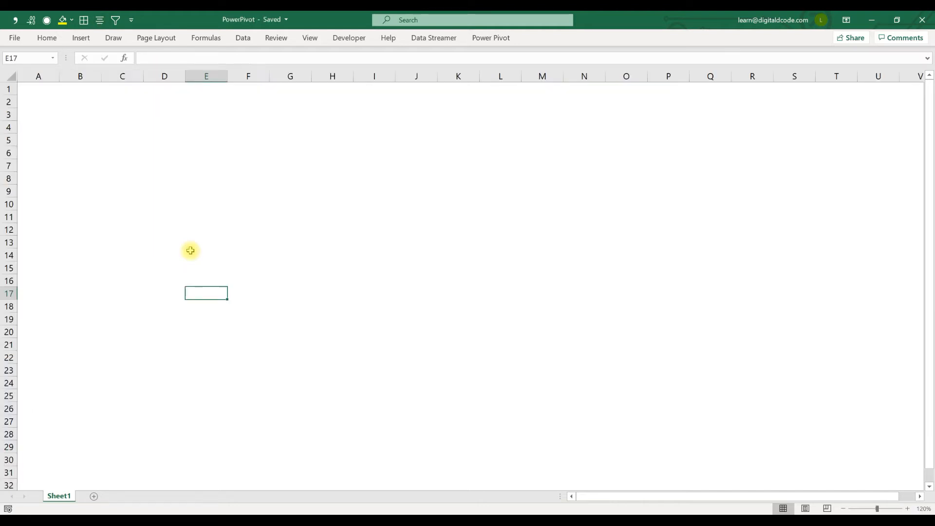
key("ctrl+Home")
key("alt+Tab")
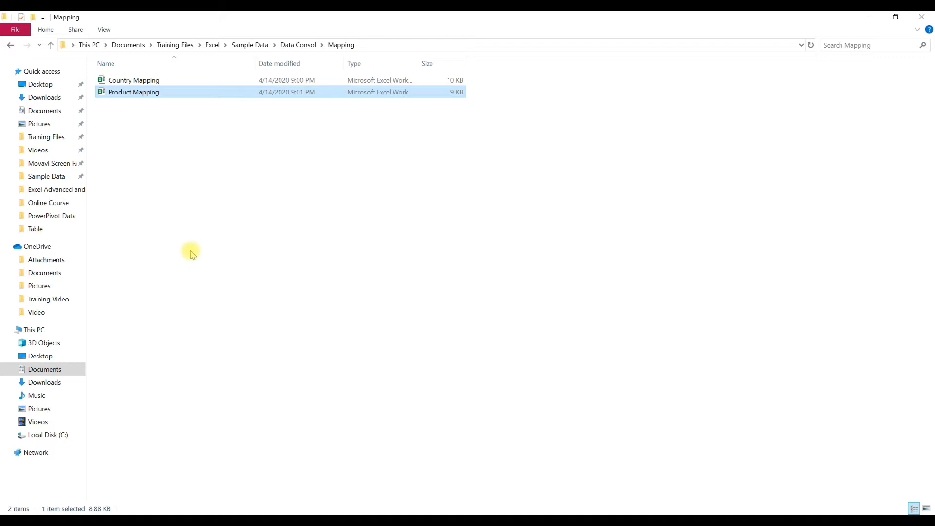
key("alt+Tab")
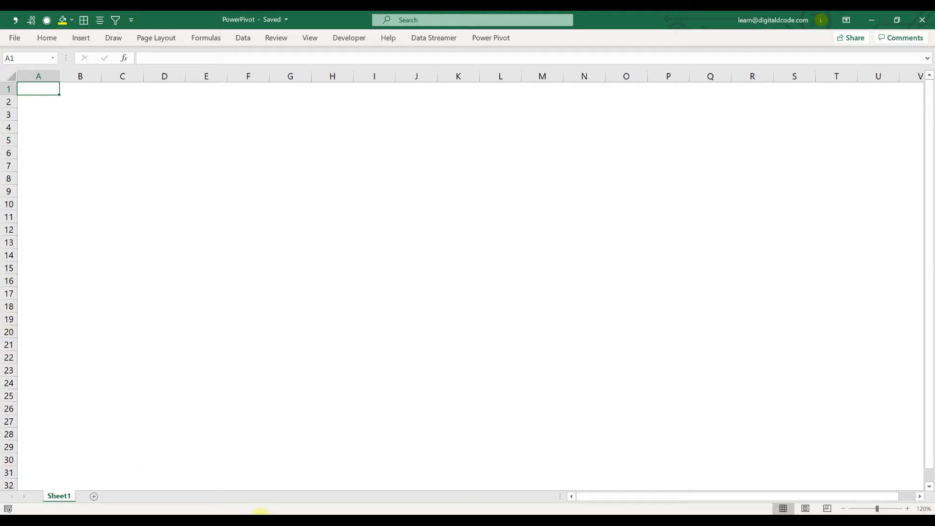
Go to the PowerPivot Data folder inside Data Consol and copy its full folder path
key("alt+Tab")
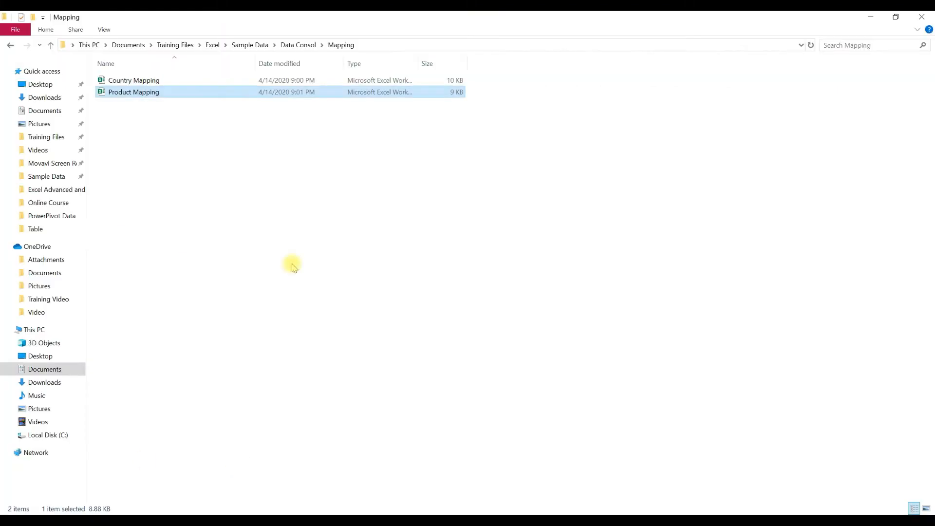
left_click(299, 45)
double_click(143, 92)
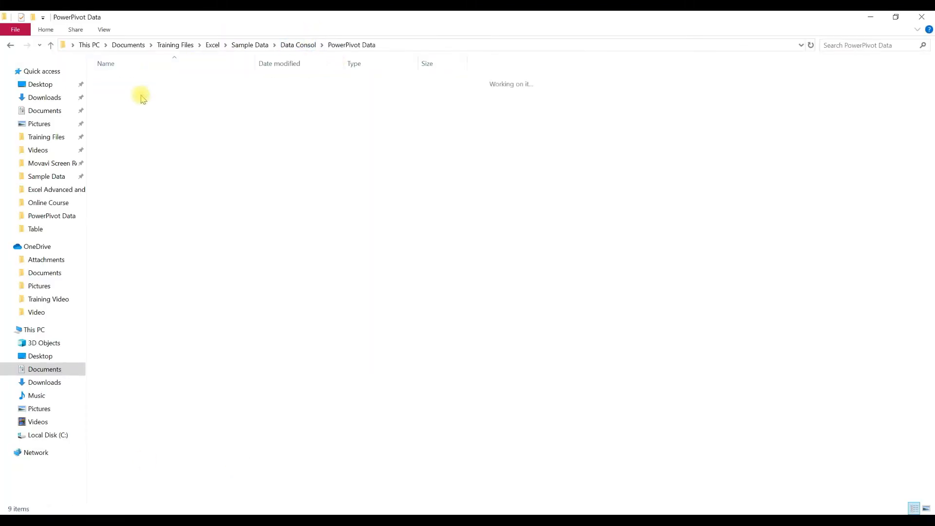
left_click(404, 45)
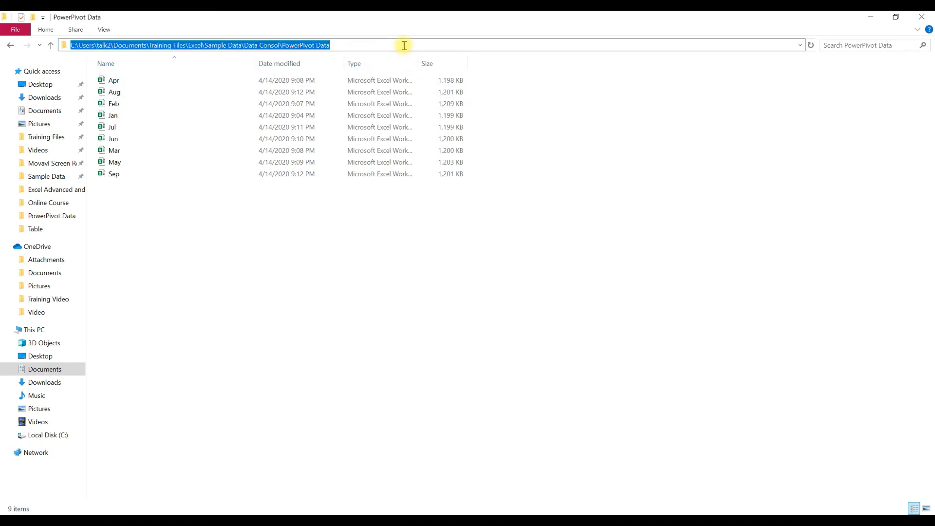
Switch back to the PowerPivot workbook and examine the file source options offered by Get Data
key("alt+Tab")
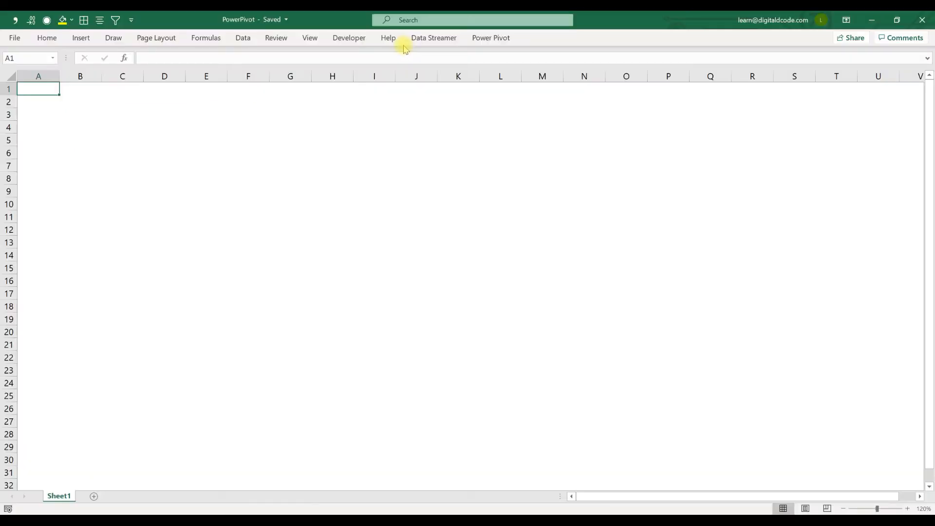
left_click(246, 38)
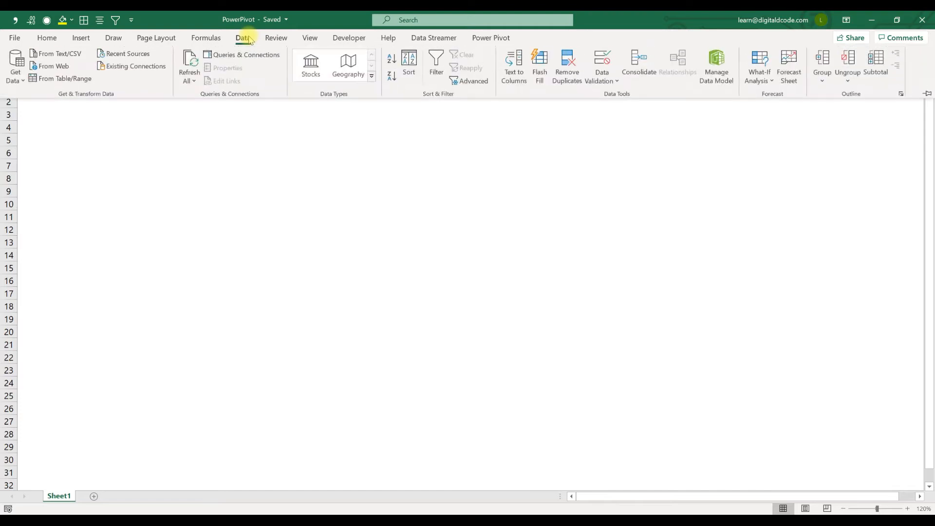
left_click(14, 80)
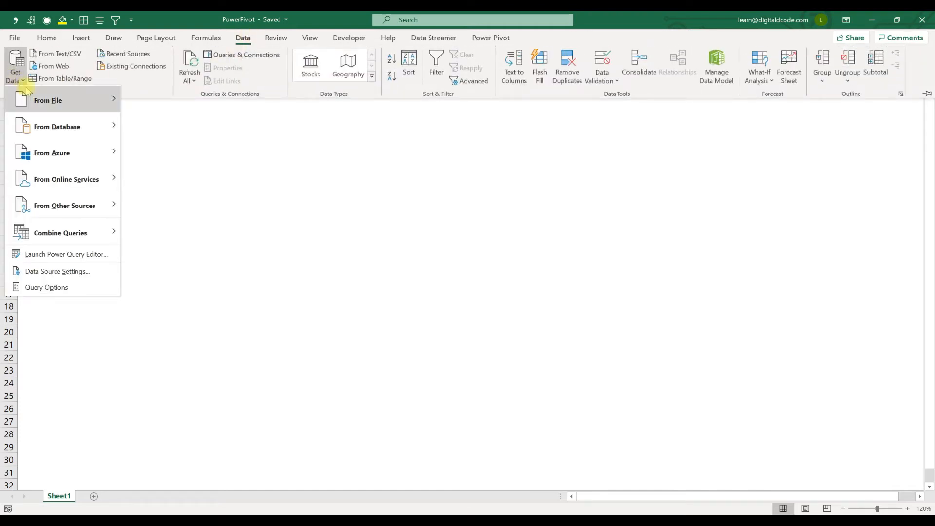
mouse_move(26, 90)
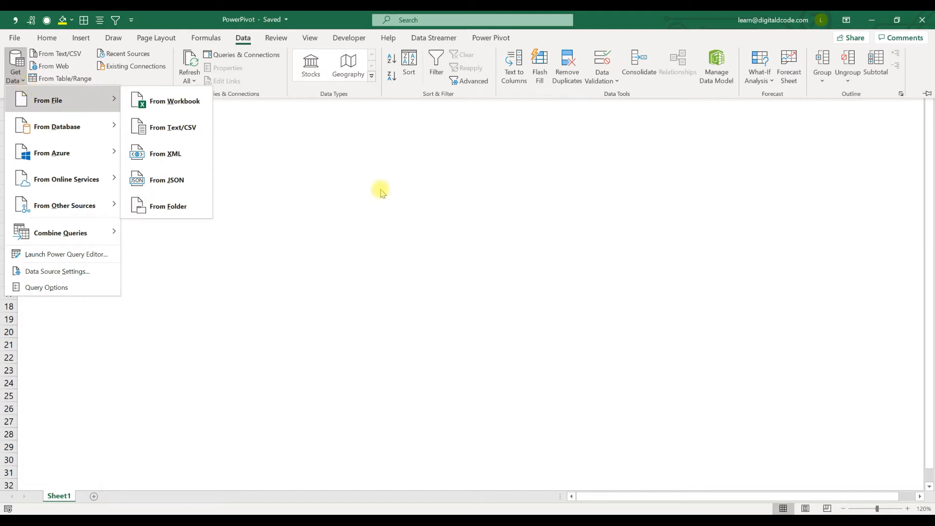
left_click(438, 189)
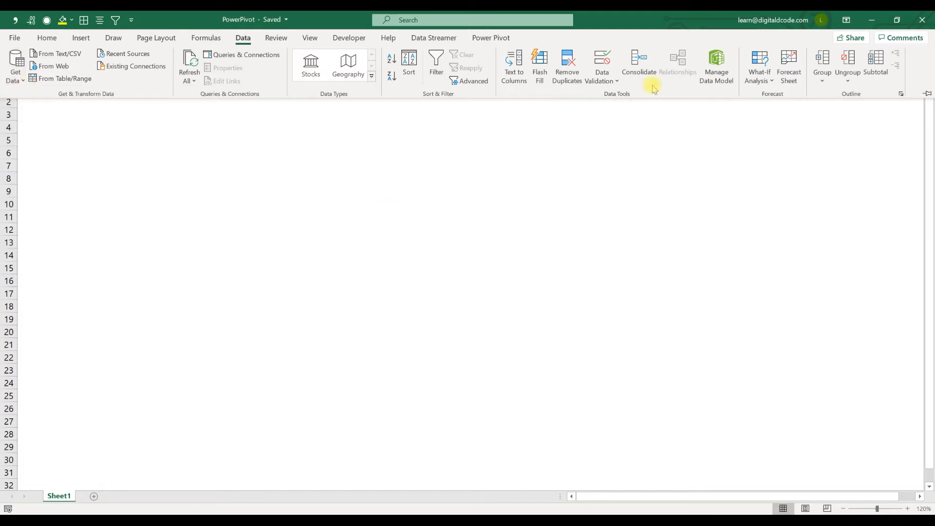
Open the Power Pivot window, examine its database, data service and other external data sources, and close the window
left_click(717, 66)
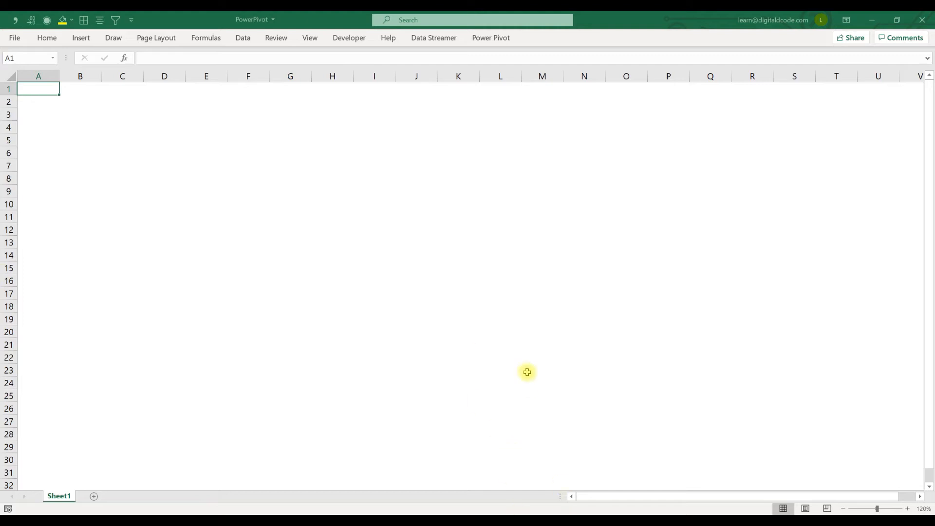
left_click(491, 38)
left_click(16, 68)
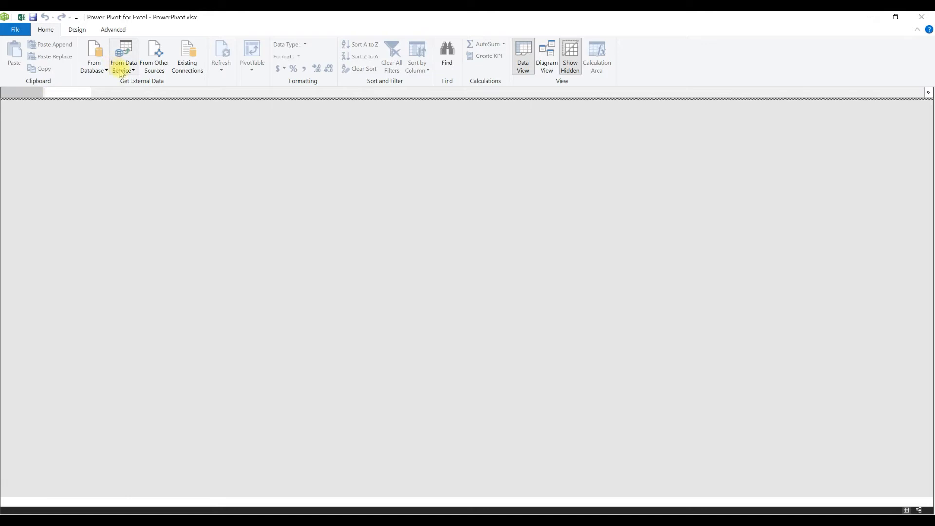
left_click(100, 71)
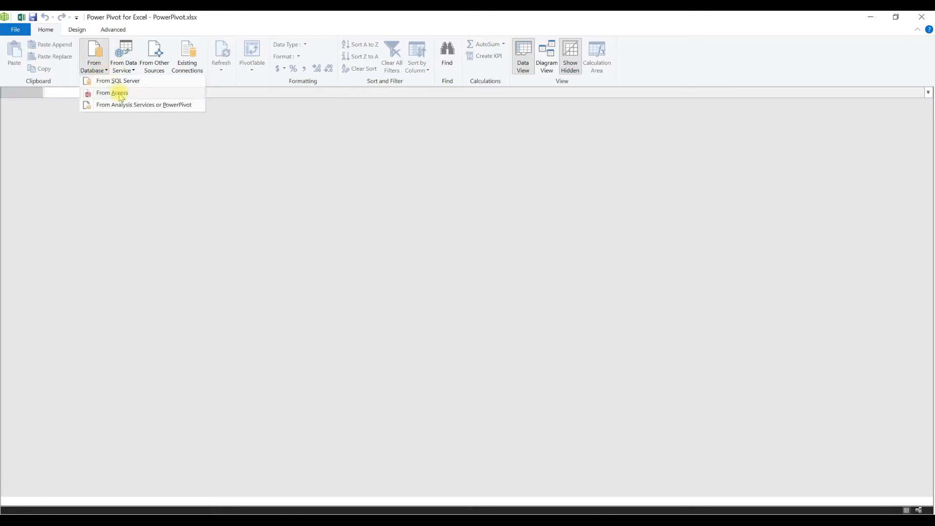
left_click(125, 69)
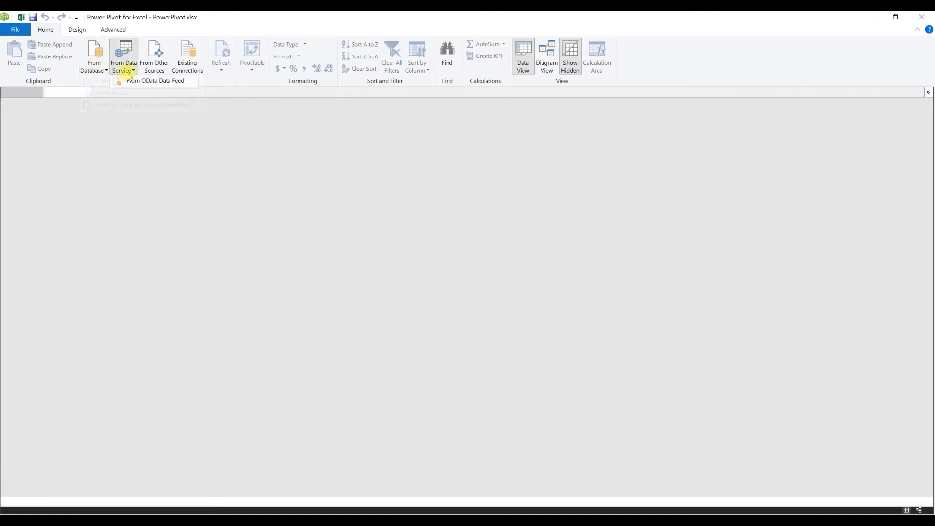
left_click(157, 64)
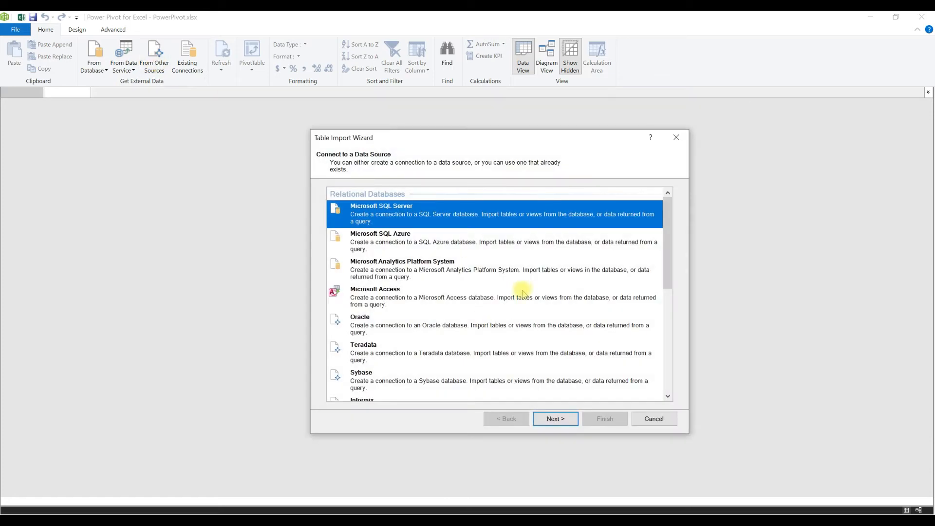
left_click(653, 419)
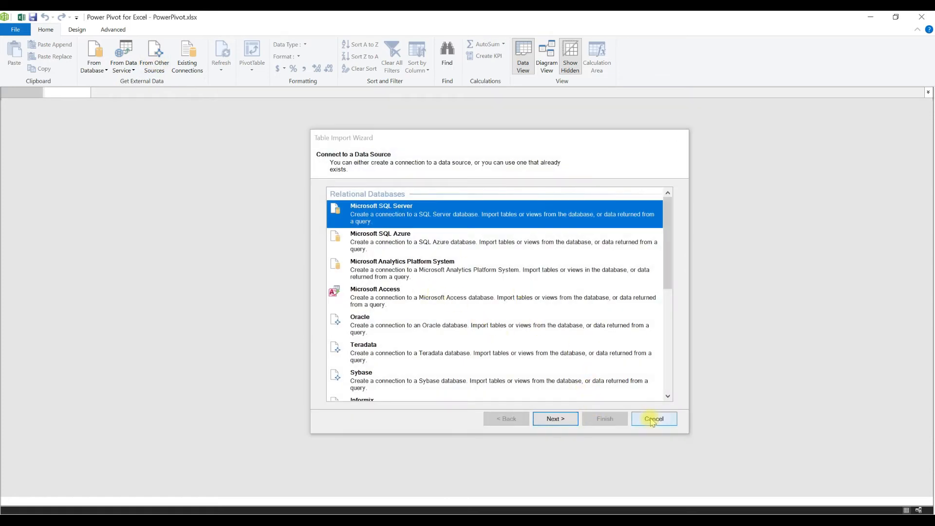
left_click(921, 16)
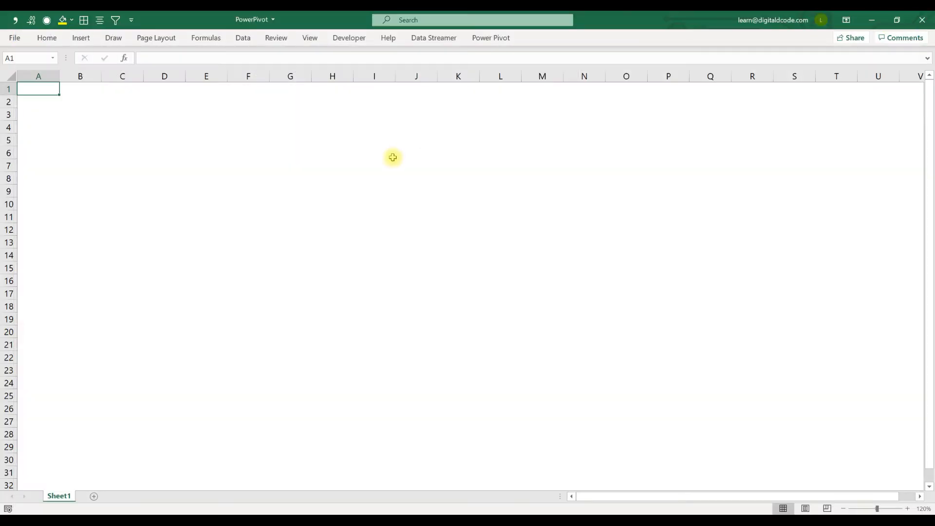
Get data from a folder, using the copied path of the PowerPivot Data folder as the source
left_click(243, 38)
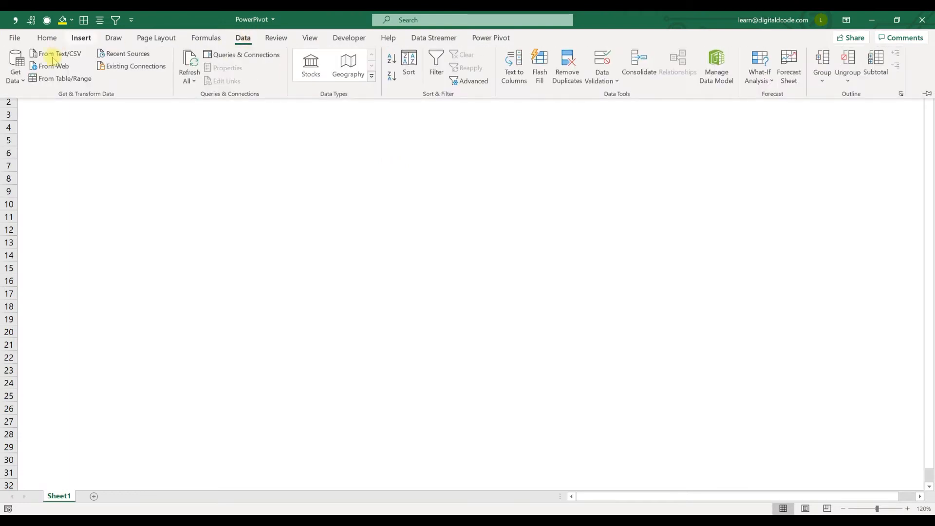
left_click(21, 82)
mouse_move(37, 100)
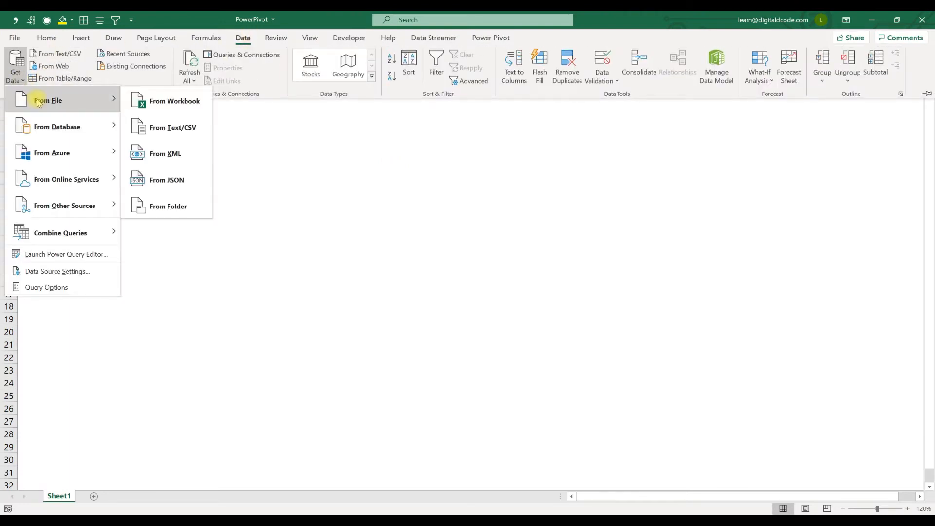
left_click(194, 205)
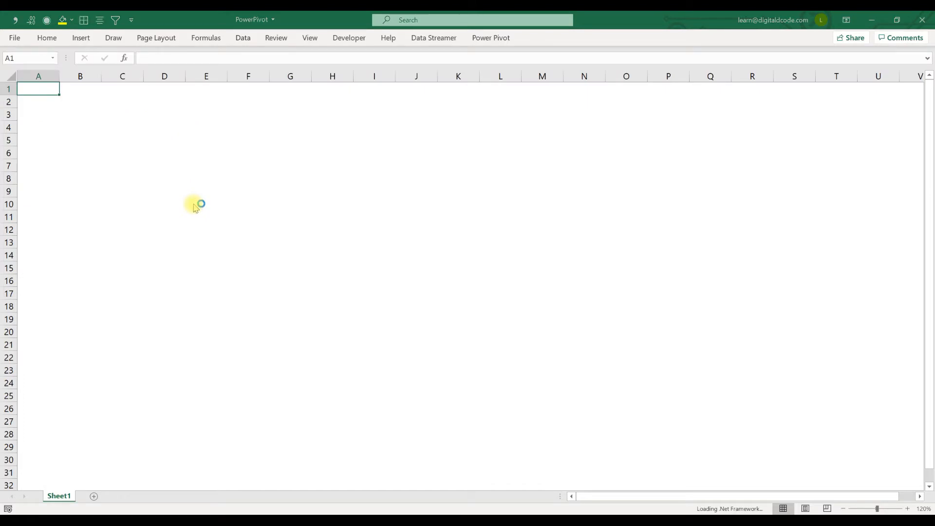
left_click(497, 250)
key("ctrl+v")
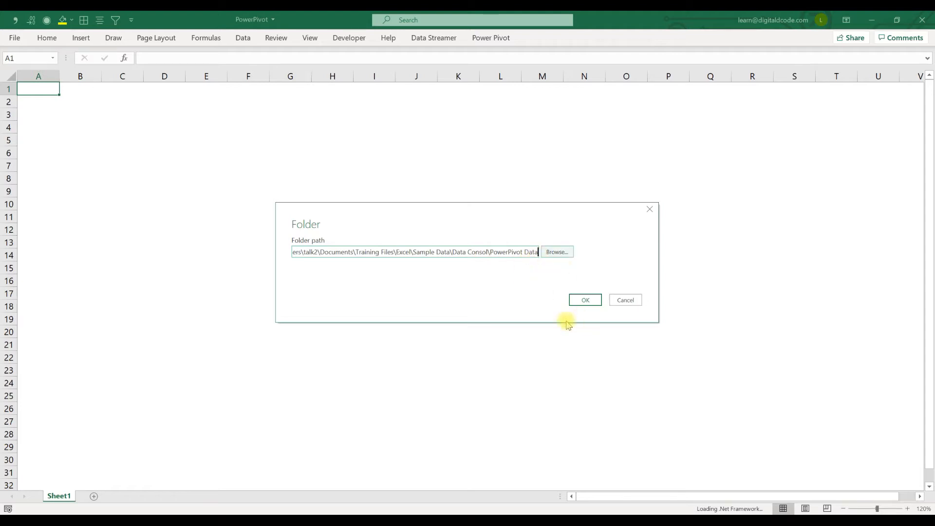
left_click(587, 301)
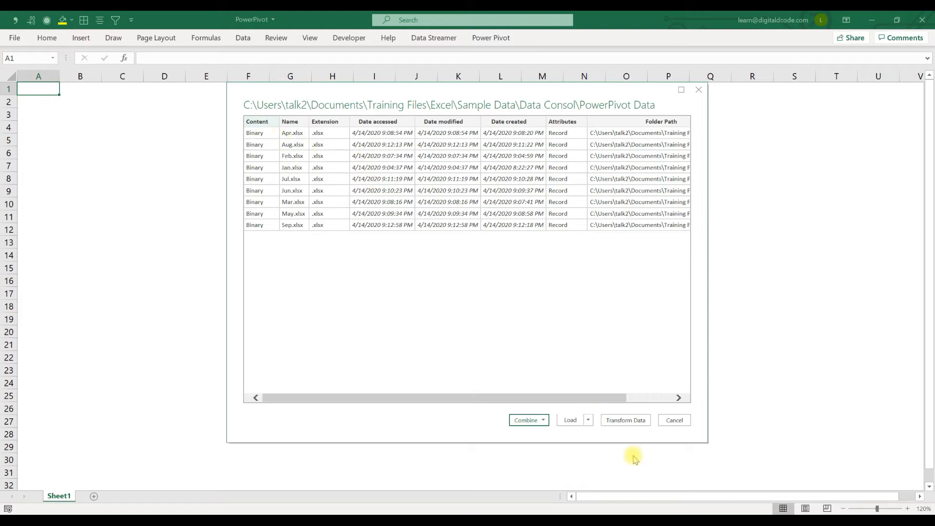
Examine the Combine and Load options available for the listed monthly files
left_click(543, 421)
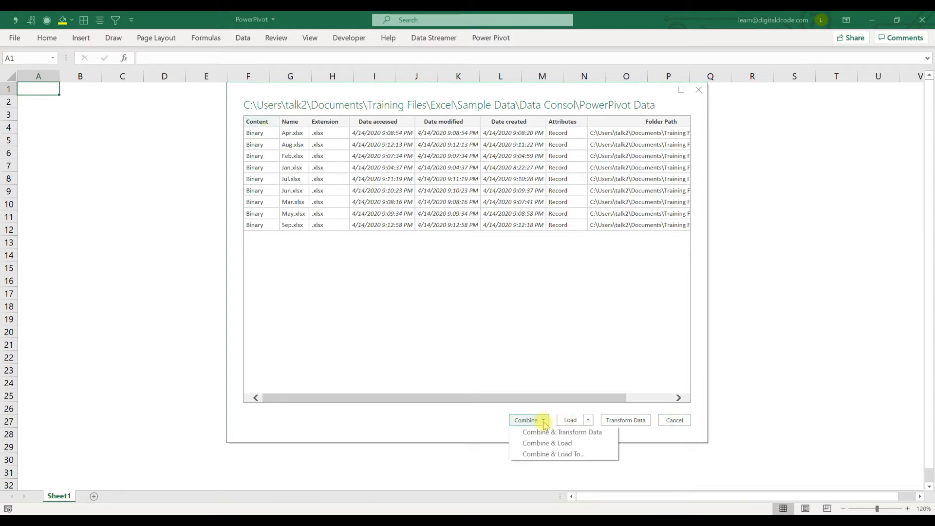
left_click(589, 422)
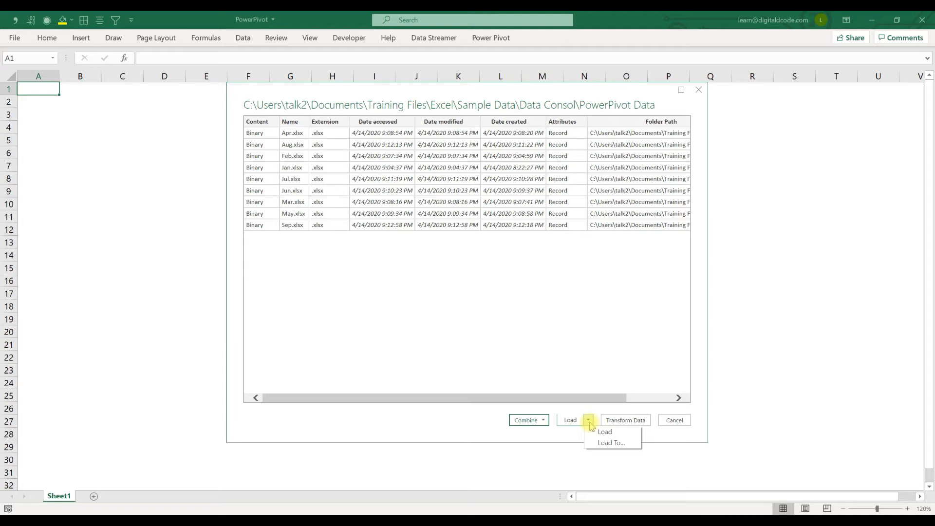
left_click(545, 421)
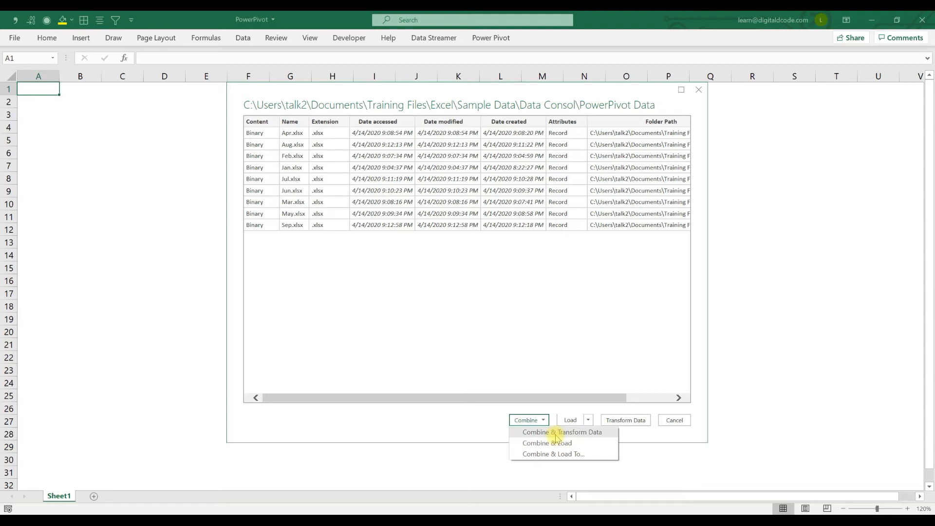
left_click(632, 441)
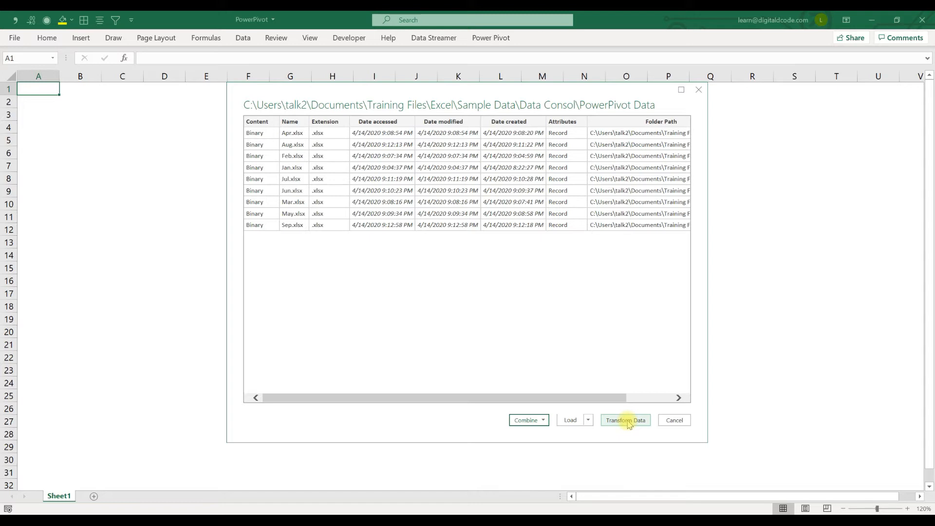
Transform the folder listing in Power Query Editor and combine the files from the Content column, extracting the Data sheet with the first file as sample
left_click(626, 421)
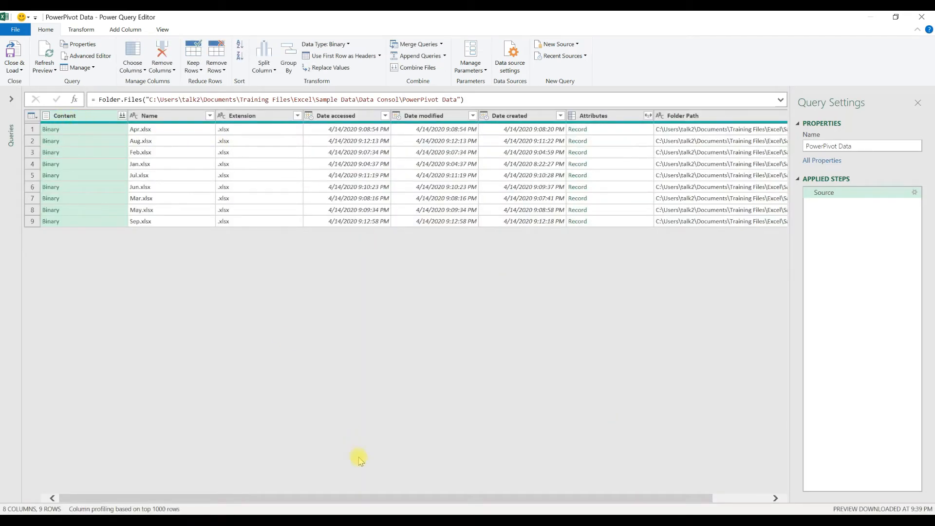
left_click_drag(366, 504, 198, 495)
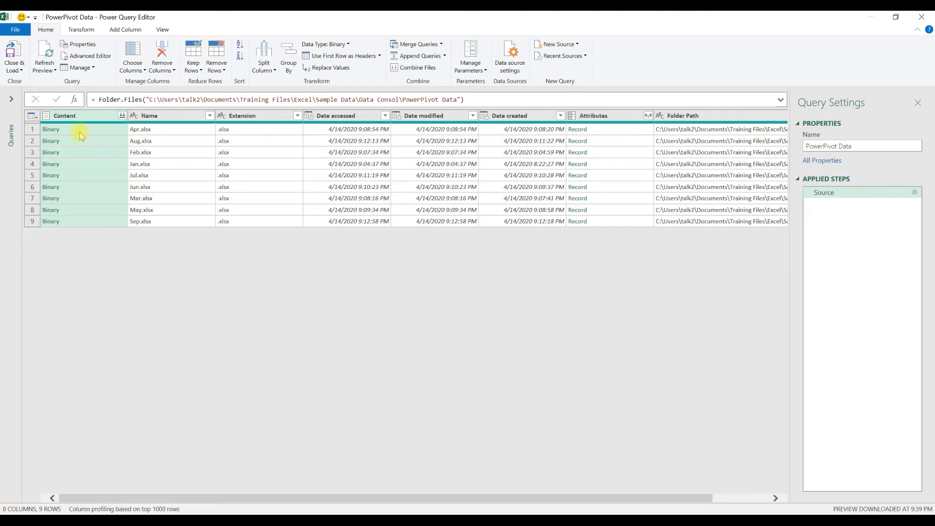
left_click(123, 116)
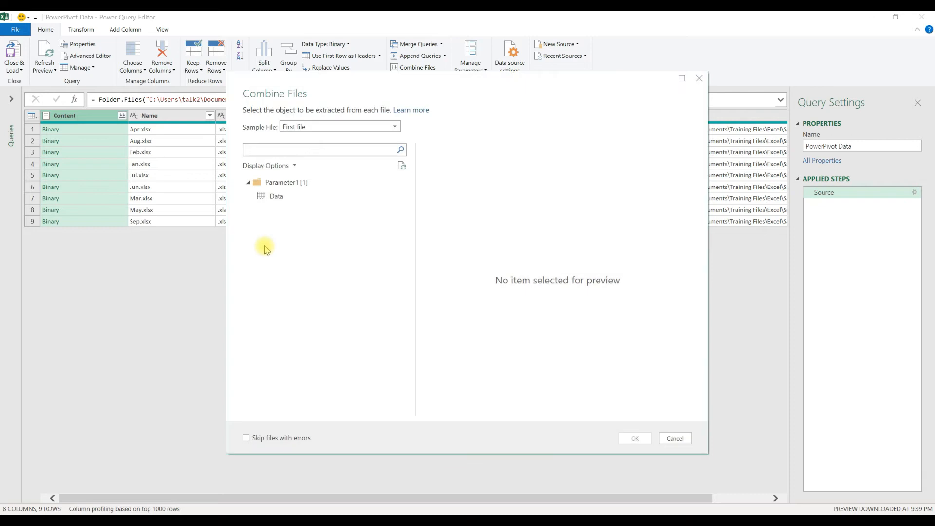
left_click(273, 195)
left_click(634, 441)
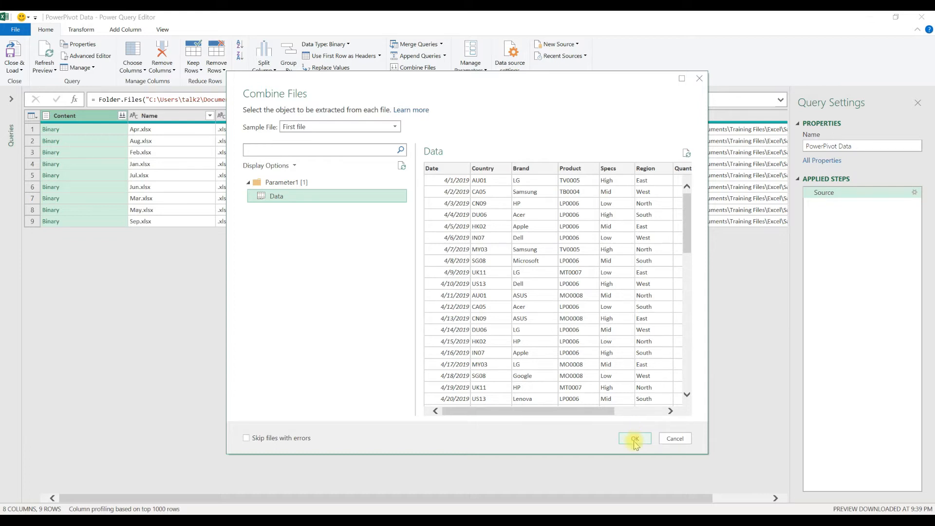
left_click(634, 440)
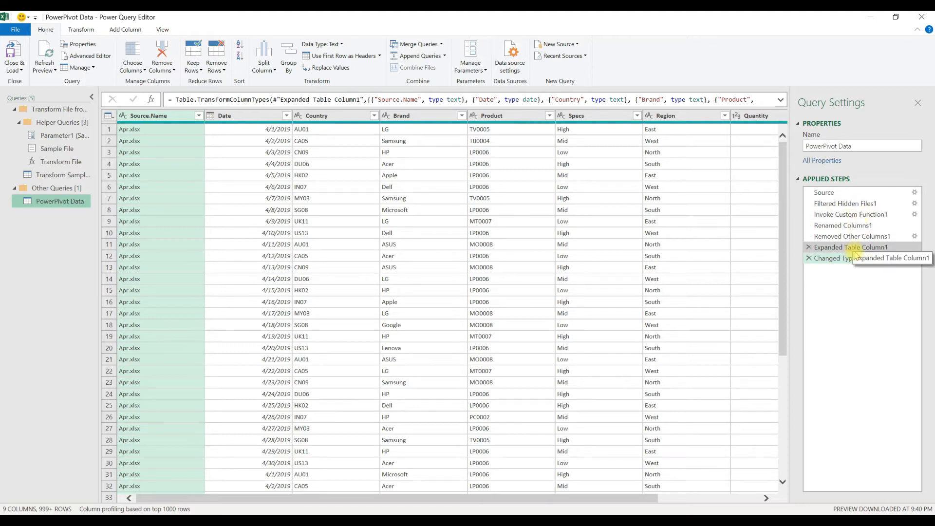
left_click_drag(548, 498, 458, 507)
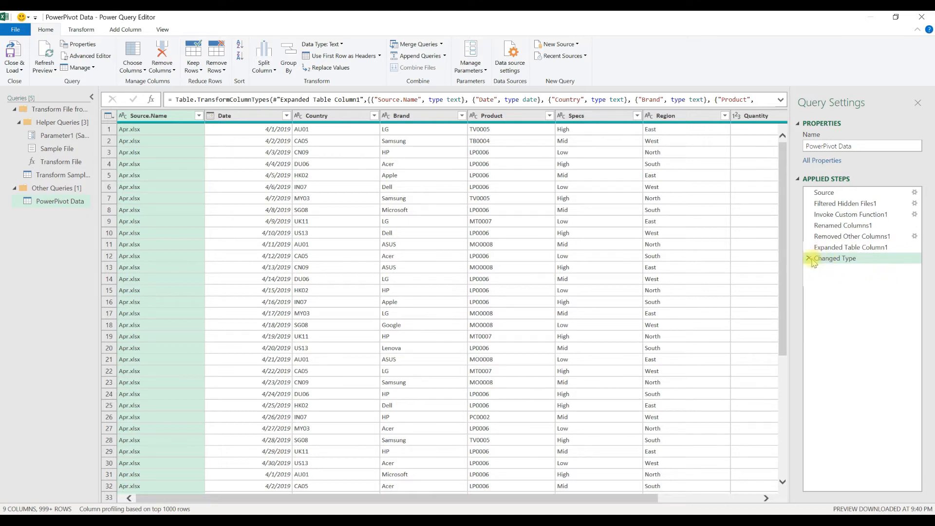
right_click(173, 120)
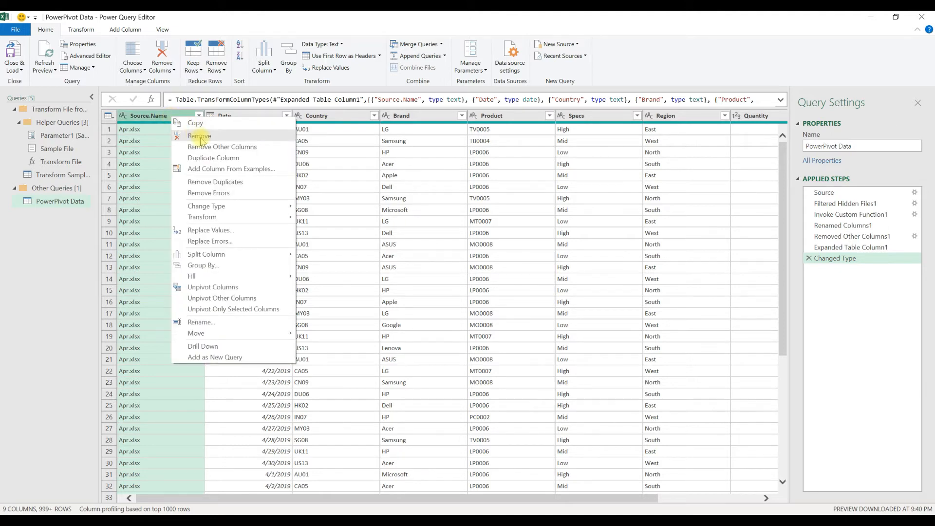
left_click(200, 137)
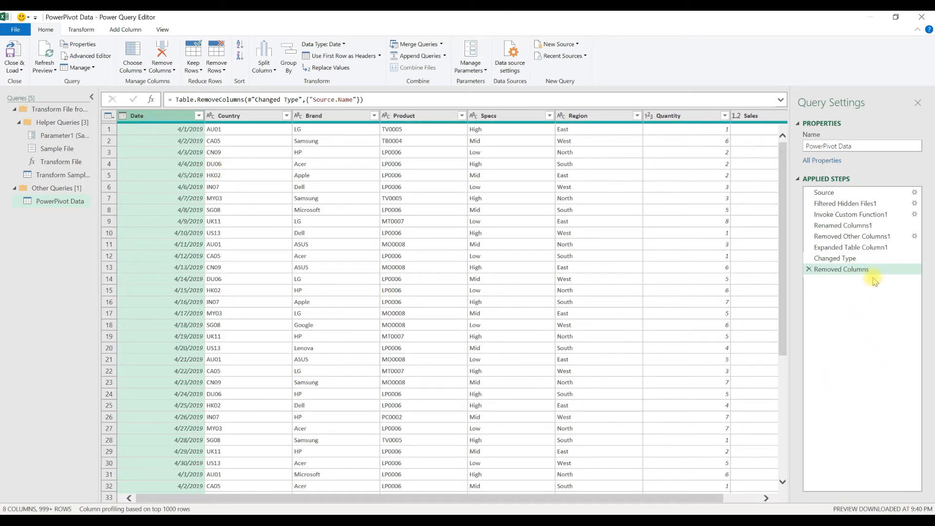
left_click(809, 270)
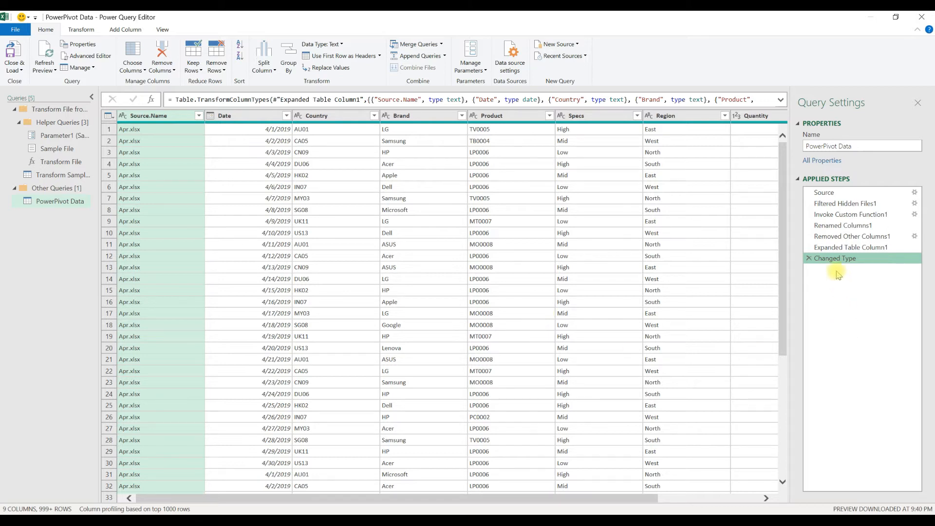
Remove the Source.Name column from the combined PowerPivot Data query
right_click(159, 119)
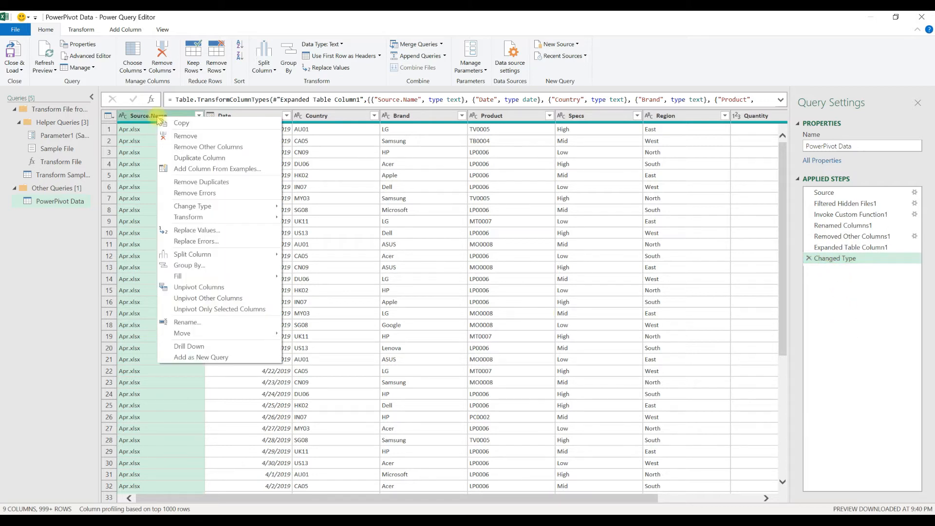
left_click(183, 132)
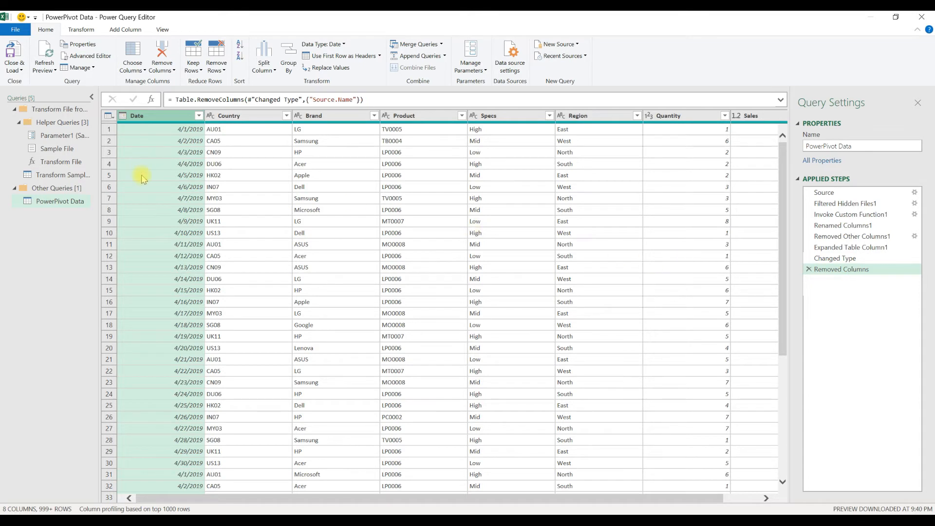
Close and load the query with Only Create Connection, adding the data to the Data Model
left_click(11, 71)
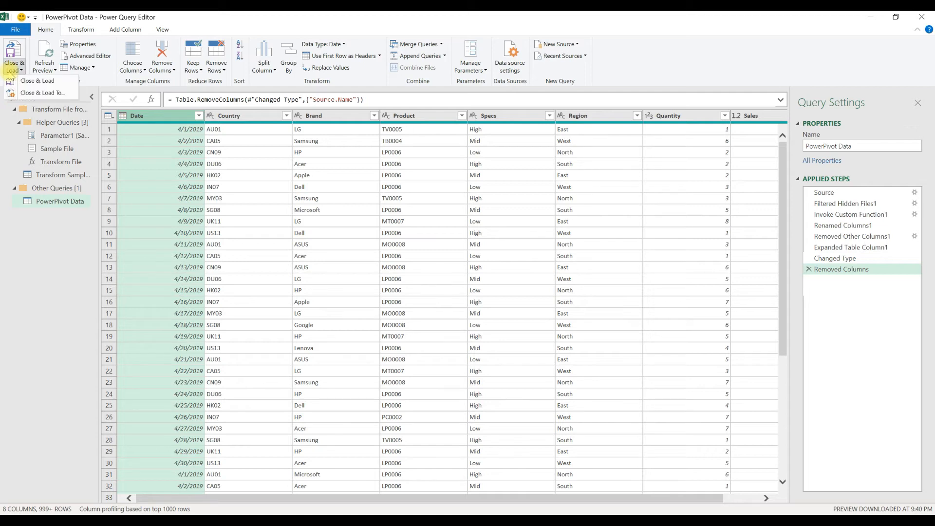
left_click(9, 71)
left_click(10, 70)
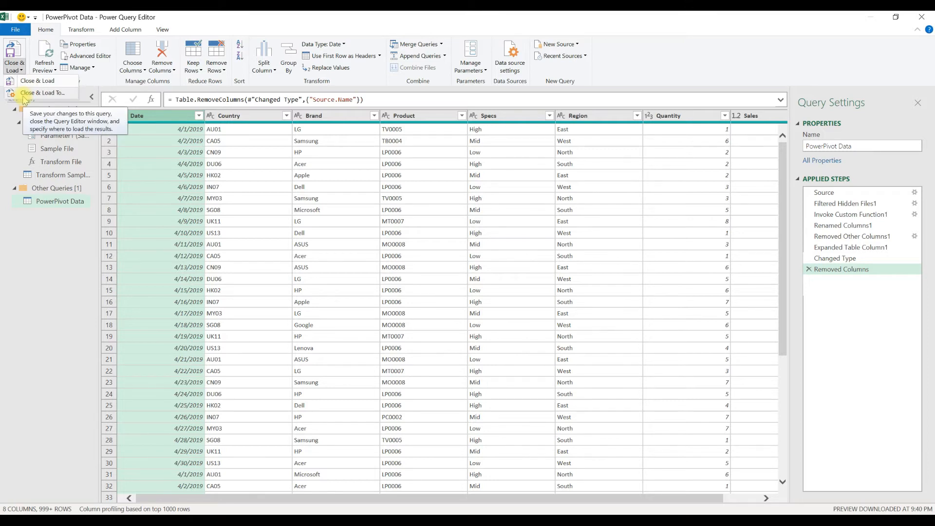
left_click(24, 94)
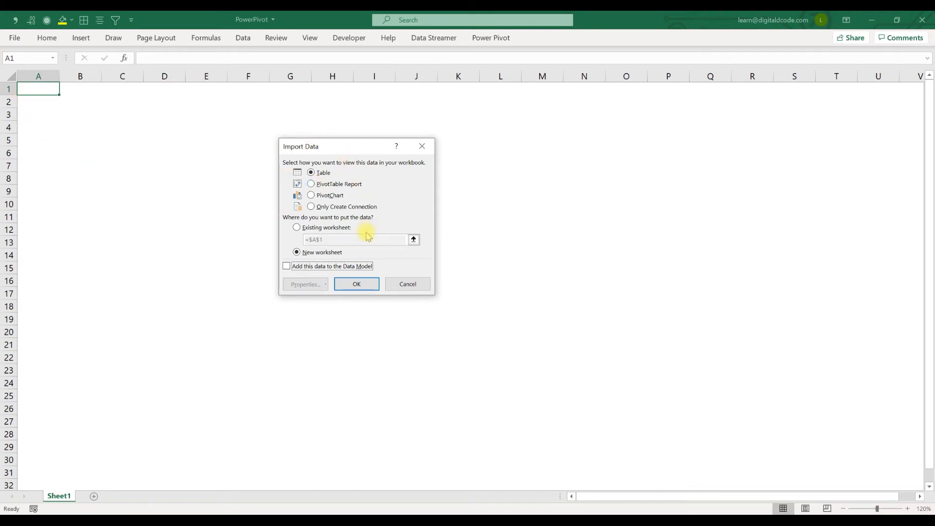
left_click(321, 209)
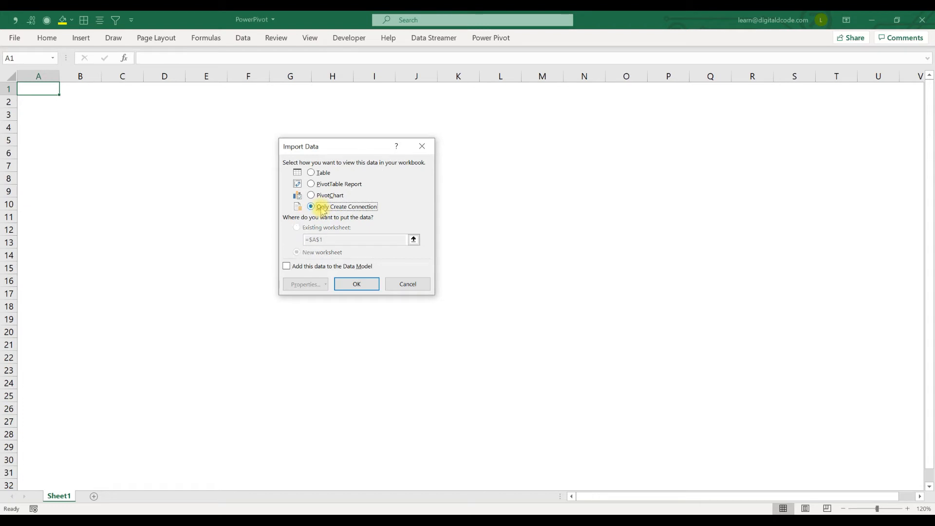
left_click(319, 174)
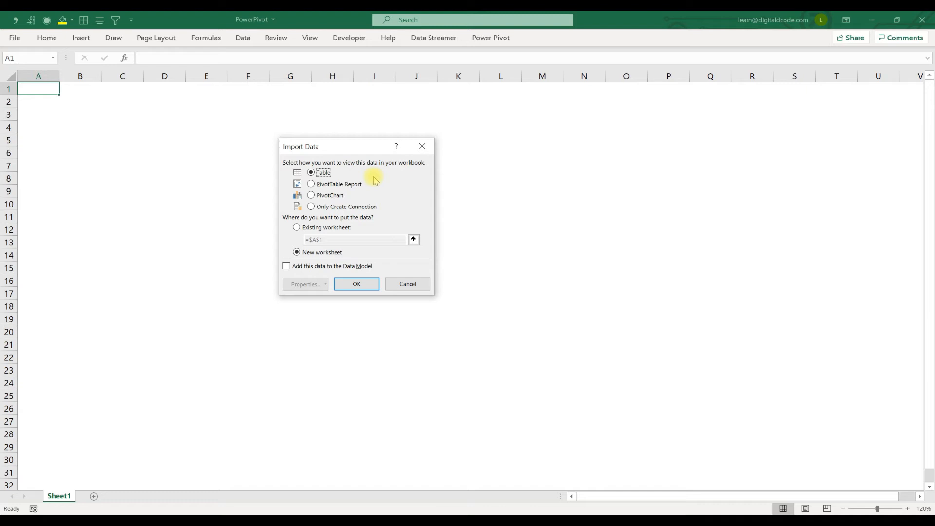
left_click(350, 185)
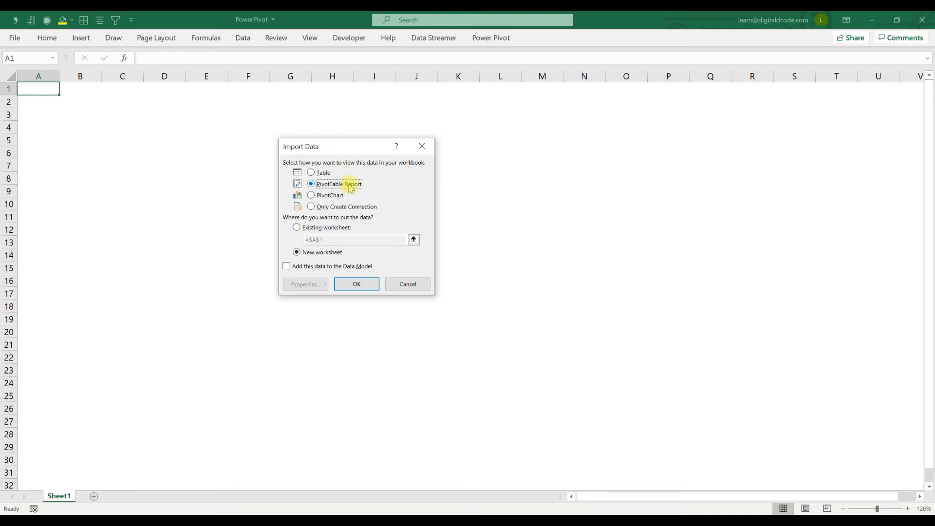
left_click(337, 199)
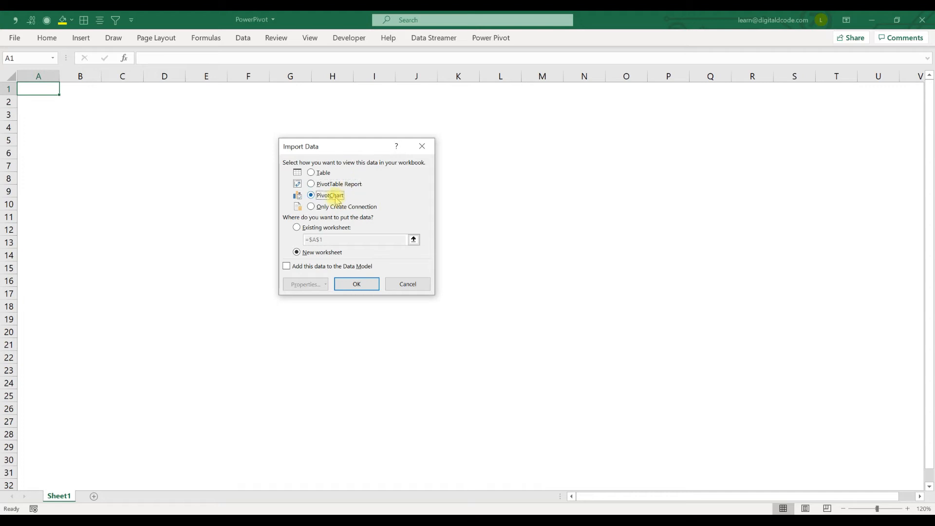
left_click(338, 213)
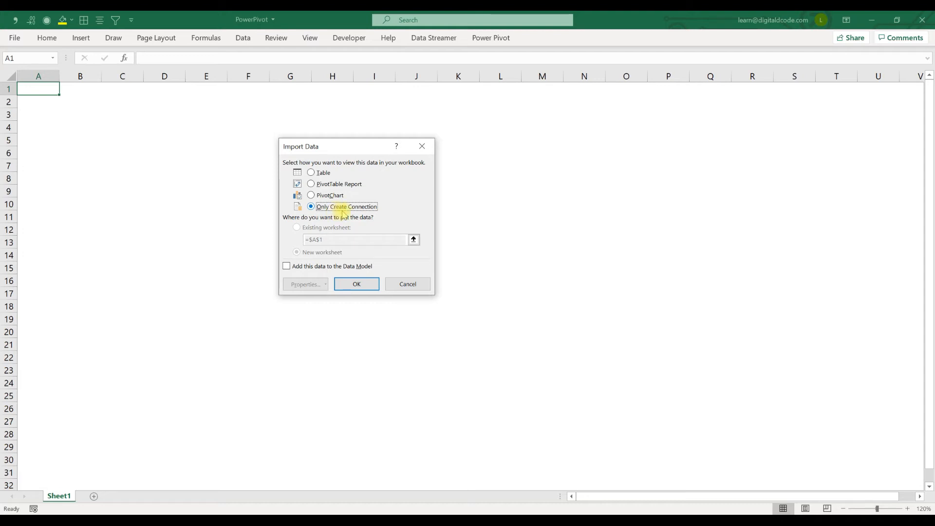
left_click(293, 267)
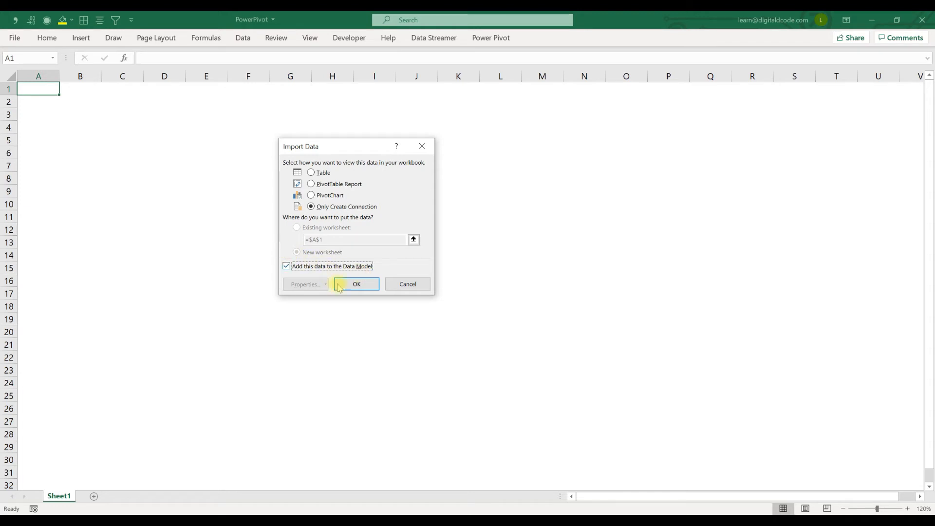
left_click(356, 286)
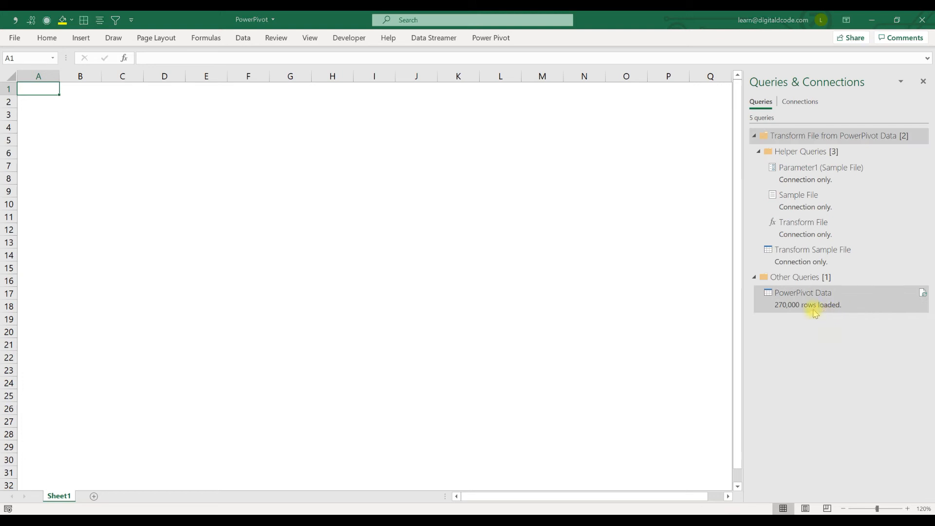
Collapse the Transform File from PowerPivot Data and Other Queries groups in the query list
mouse_move(785, 316)
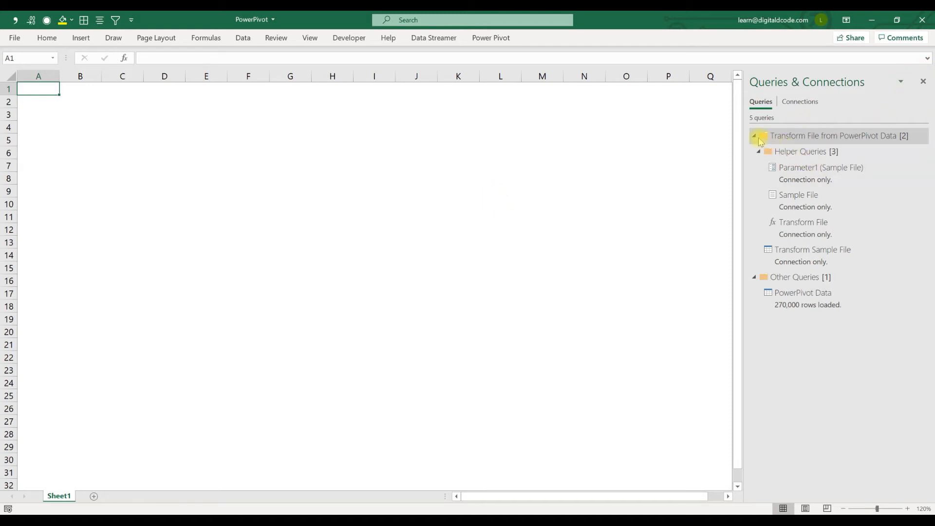
left_click(756, 137)
left_click(754, 151)
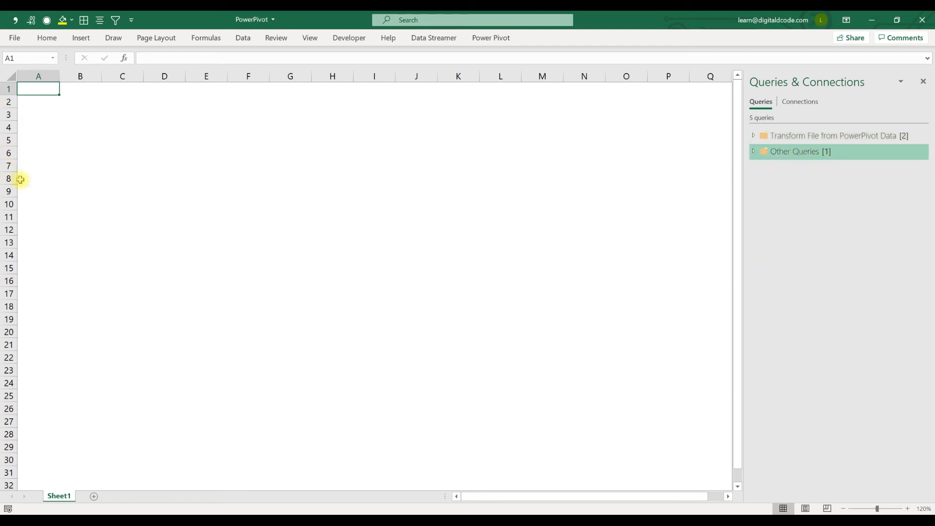
Insert a PivotTable based on this workbook's Data Model at cell A1 of the existing Sheet1
left_click(81, 39)
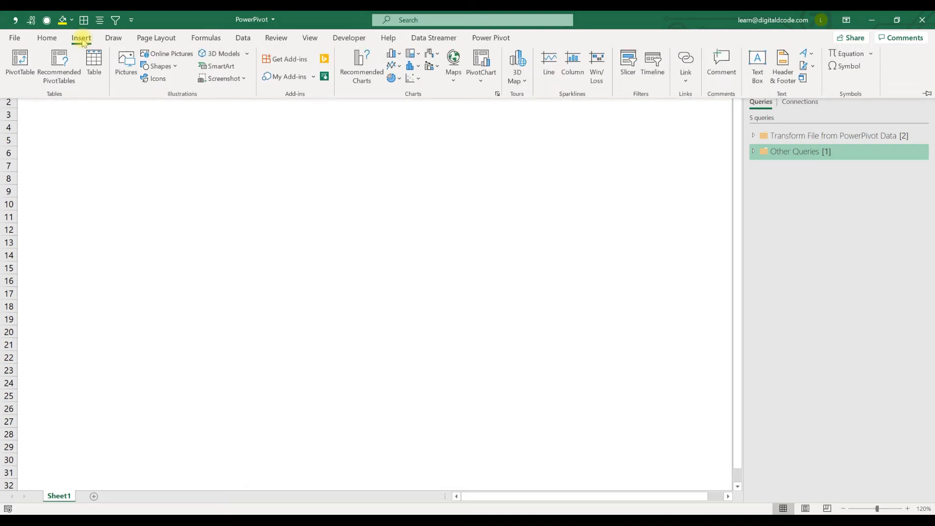
left_click(14, 64)
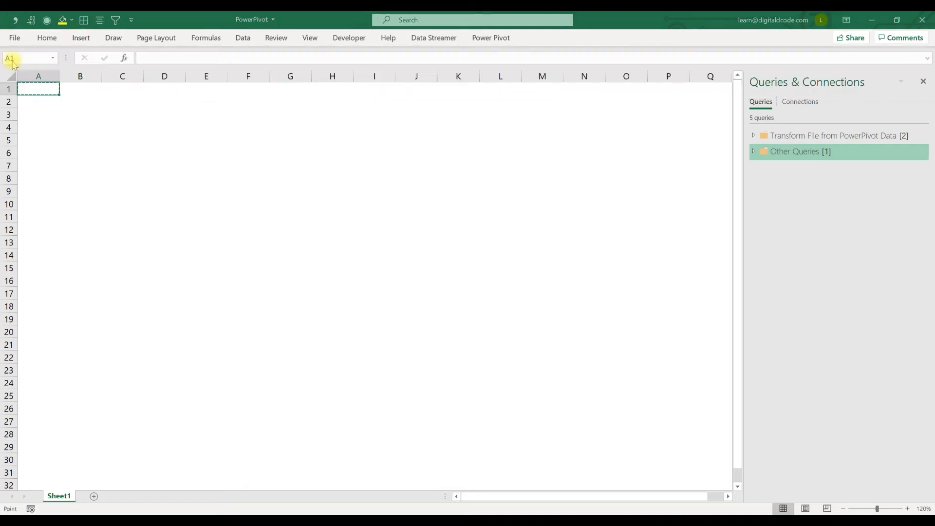
left_click_drag(305, 127, 277, 122)
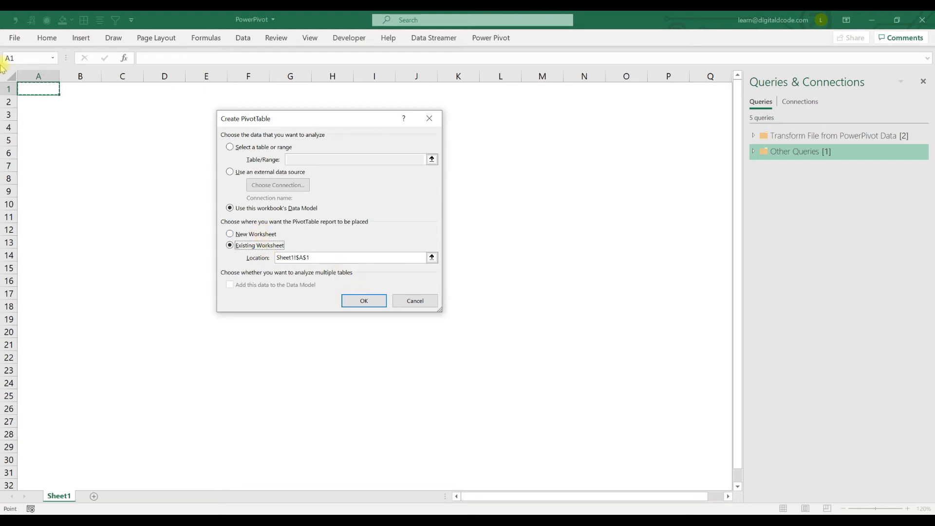
left_click(364, 299)
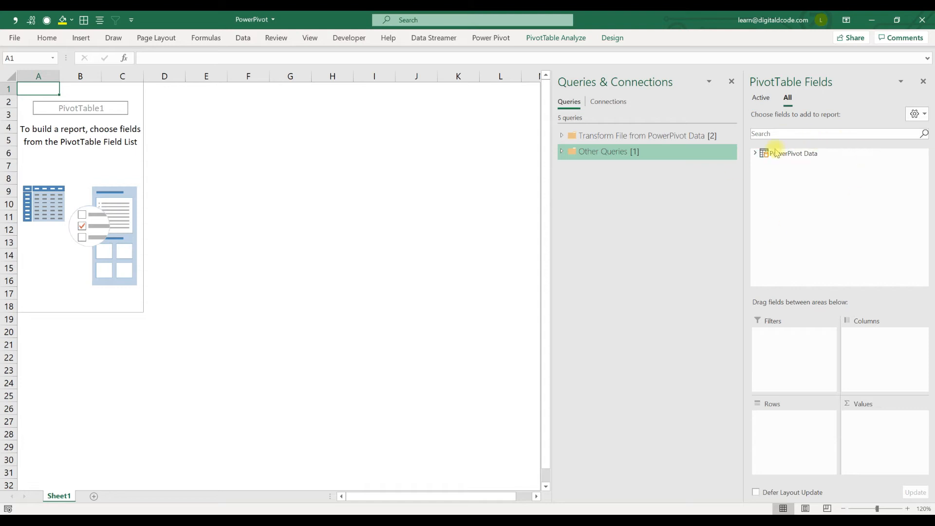
Expand the PowerPivot Data table's fields and build the PivotTable with Country as rows and Sales as summed values
left_click(755, 153)
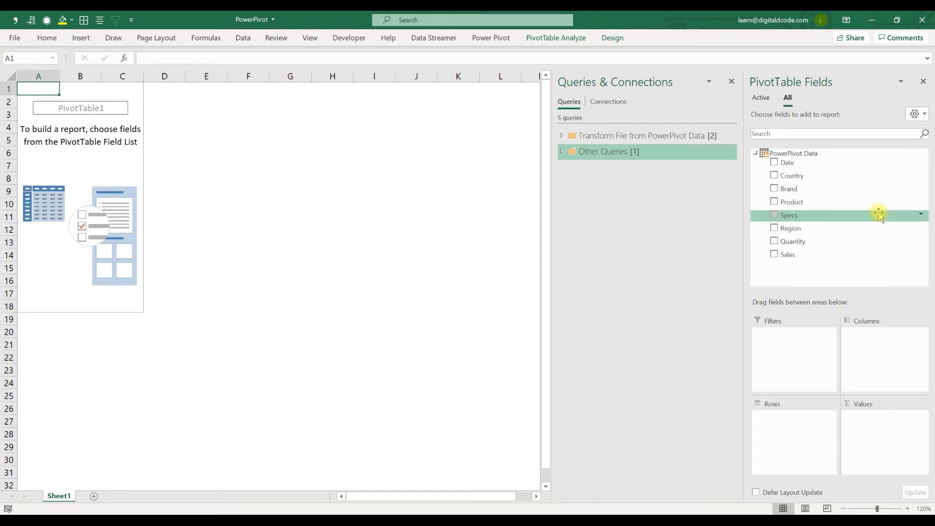
left_click(564, 152)
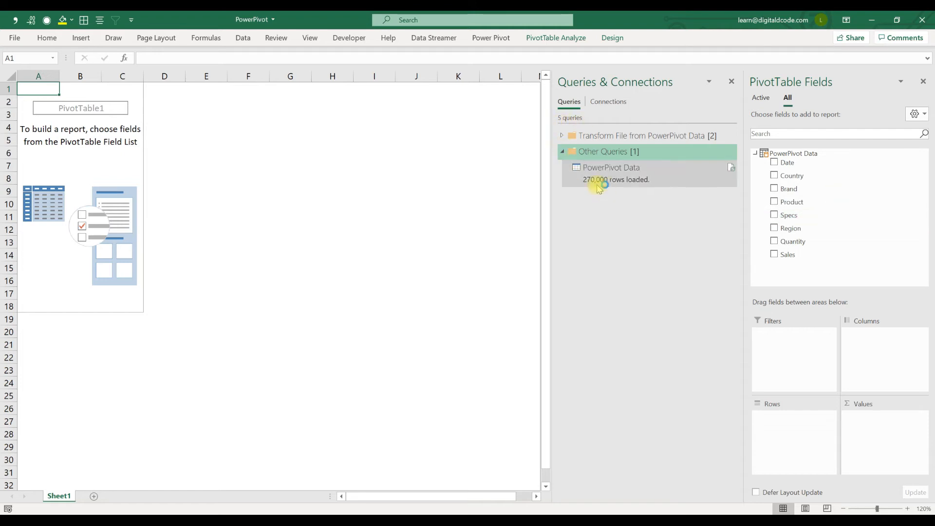
left_click(562, 151)
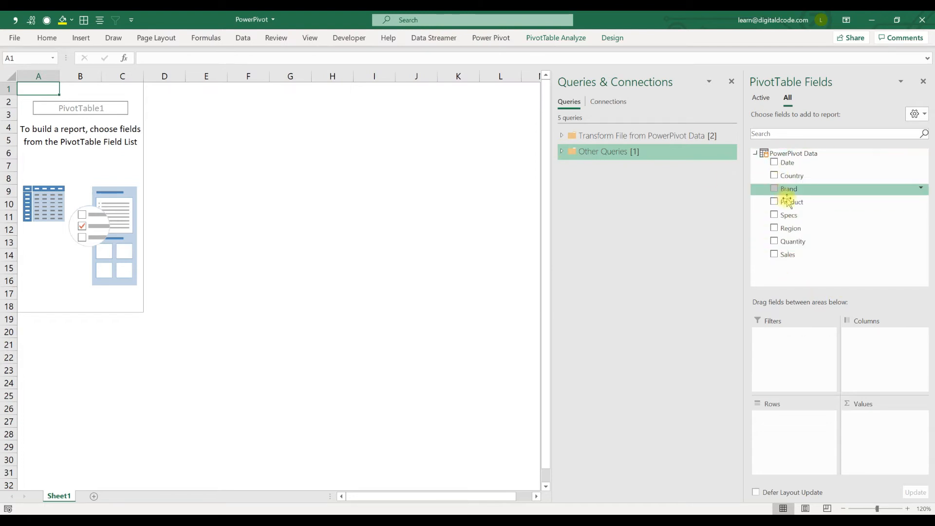
left_click_drag(794, 176, 783, 436)
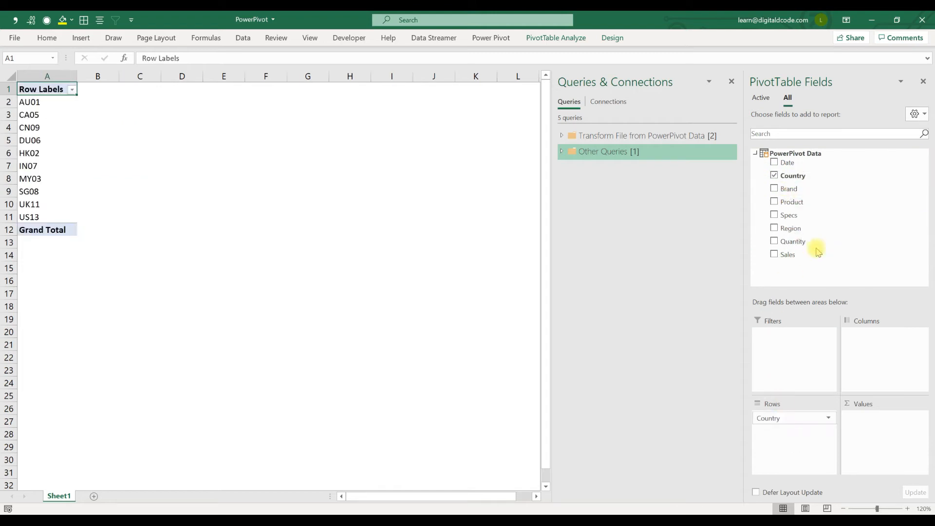
left_click_drag(816, 253, 855, 417)
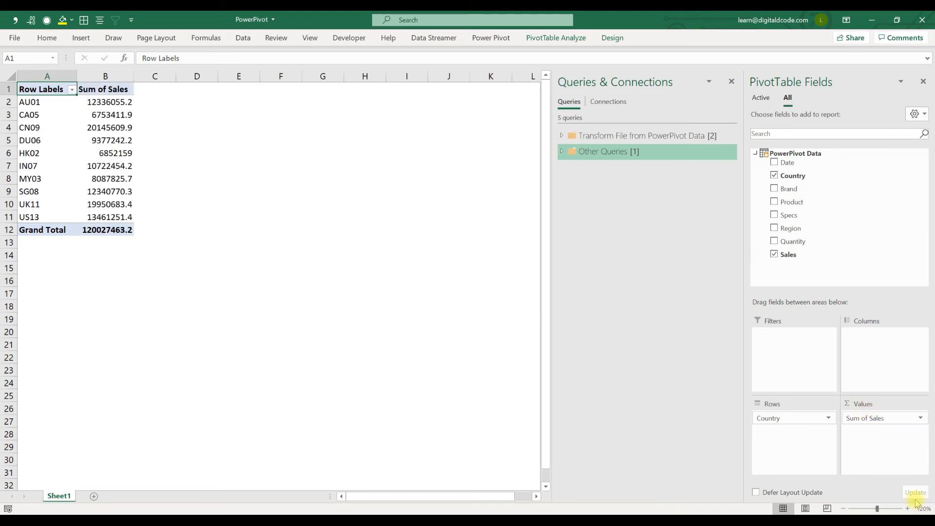
Format the Sum of Sales values as Number with 0 decimal places, thousands separator and negatives in black parentheses
left_click(900, 422)
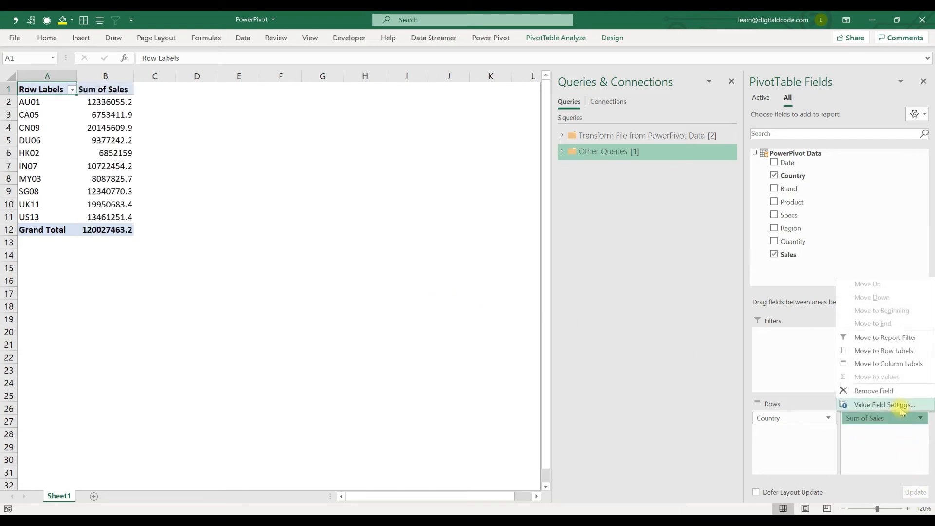
left_click(891, 403)
left_click(266, 291)
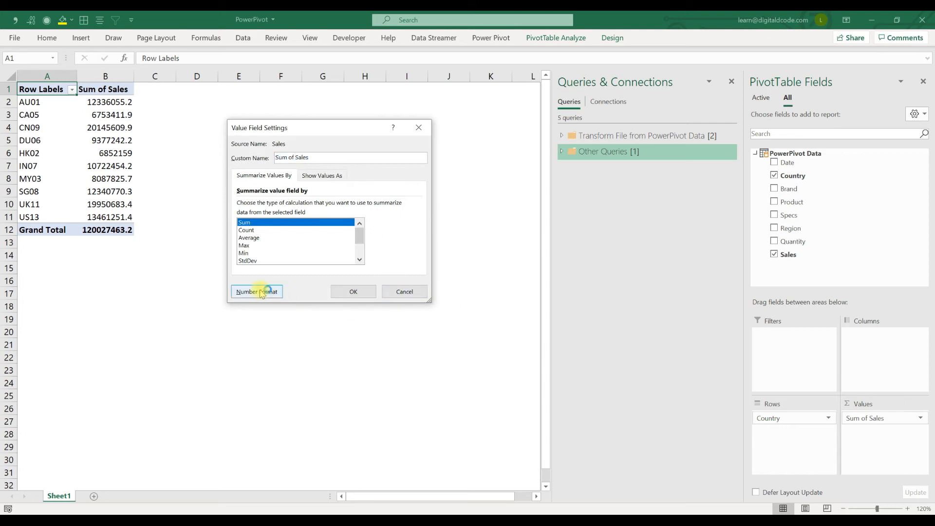
left_click(215, 131)
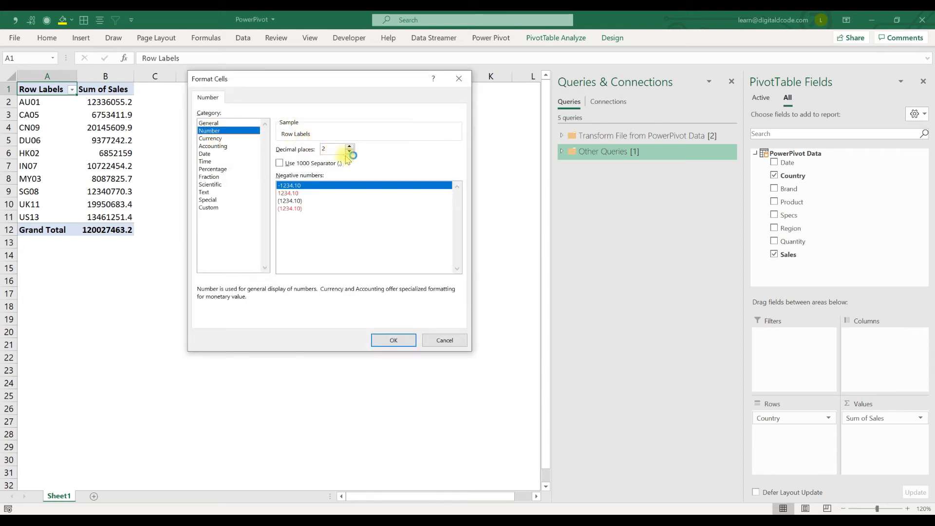
left_click(349, 152)
left_click(349, 152)
left_click(310, 163)
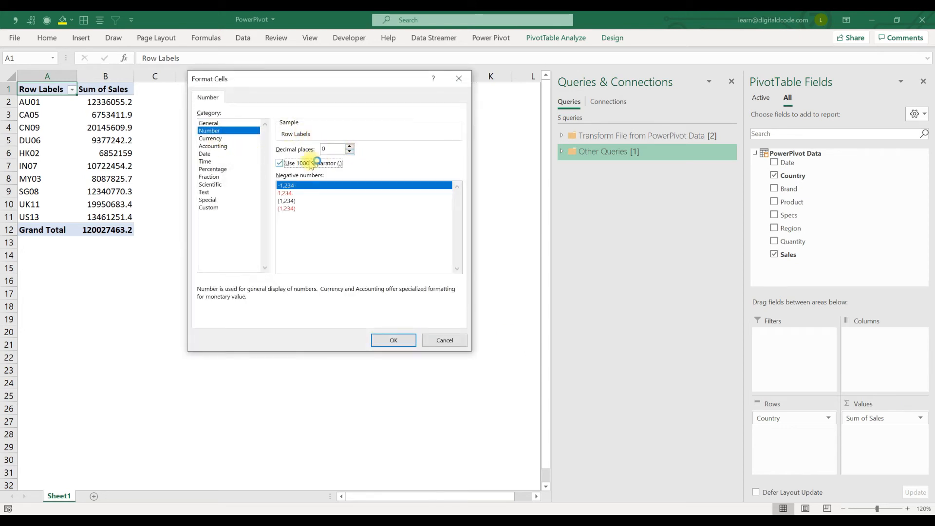
left_click(300, 201)
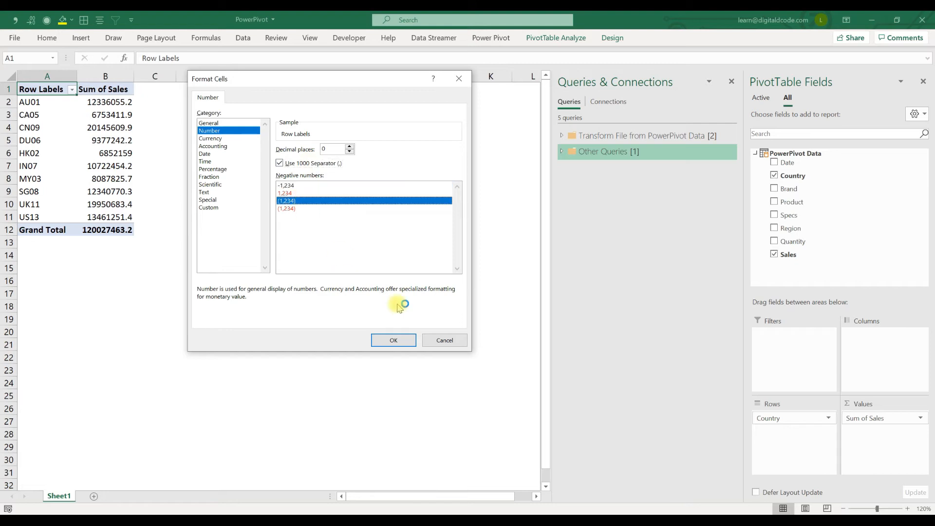
left_click(382, 340)
left_click(356, 292)
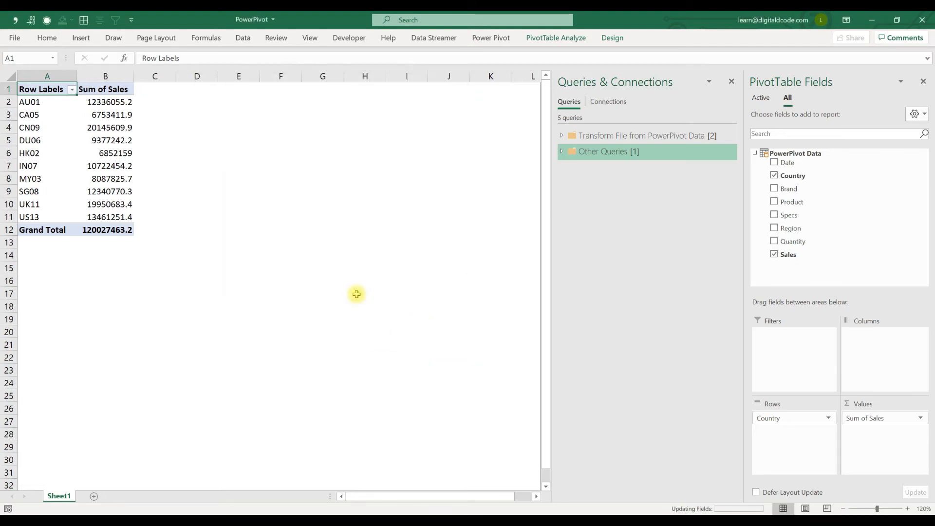
Add Region to the PivotTable's columns and apply a Medium PivotTable style with a blue header row
left_click_drag(819, 229, 872, 360)
left_click(612, 38)
left_click(530, 77)
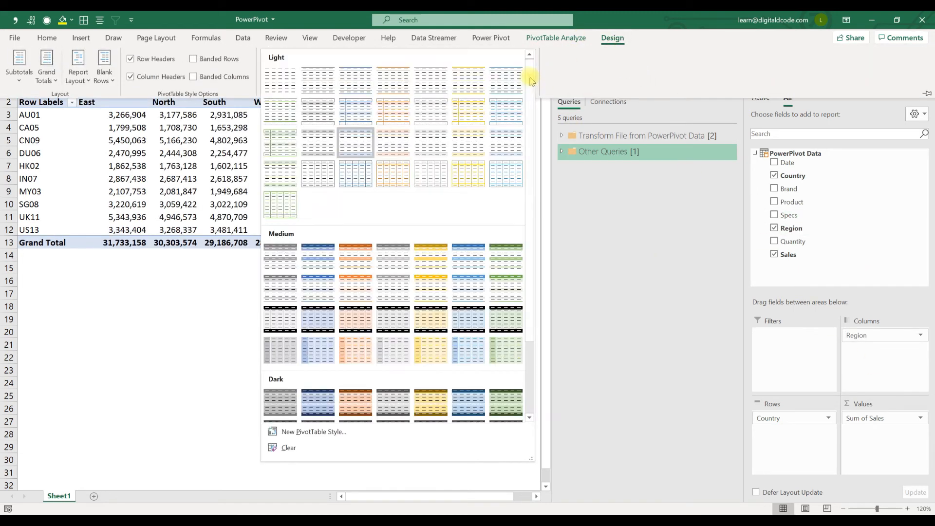
left_click(473, 303)
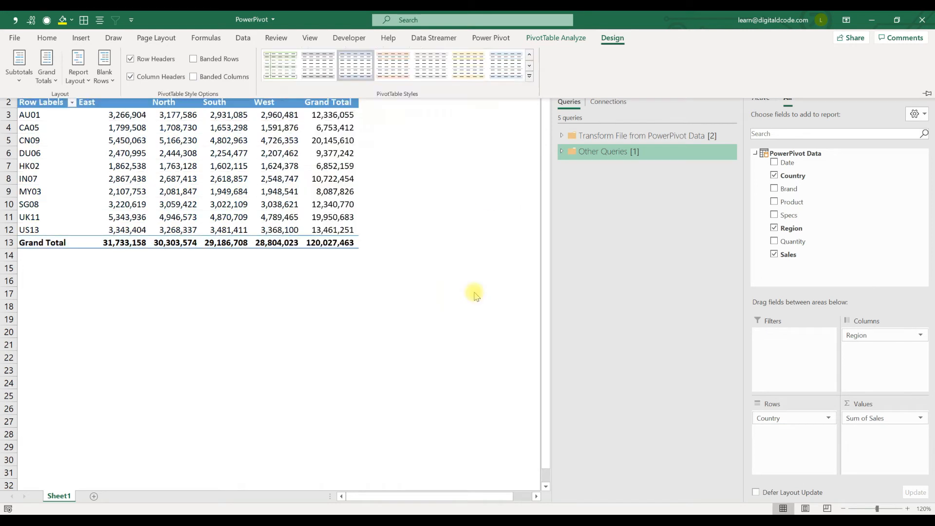
Turn on banded columns for the PivotTable and show the workbook's connections
left_click(193, 77)
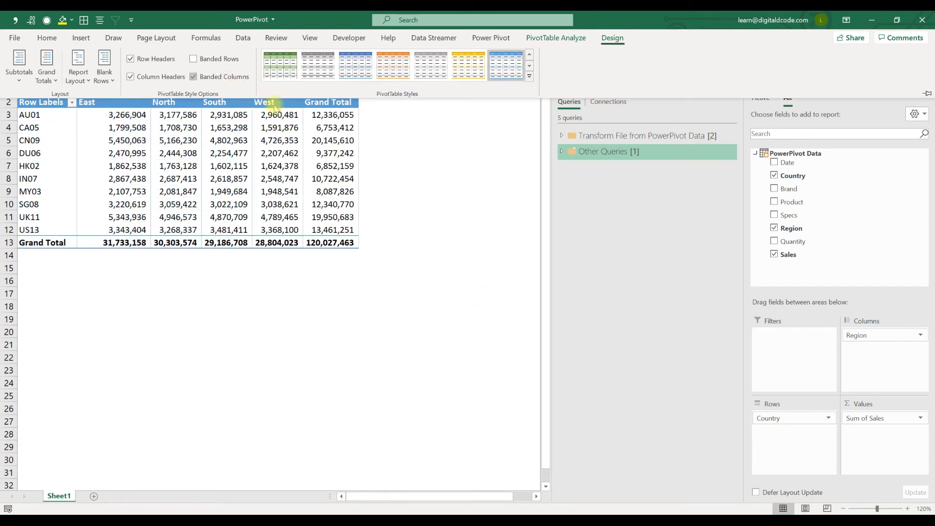
left_click(417, 184)
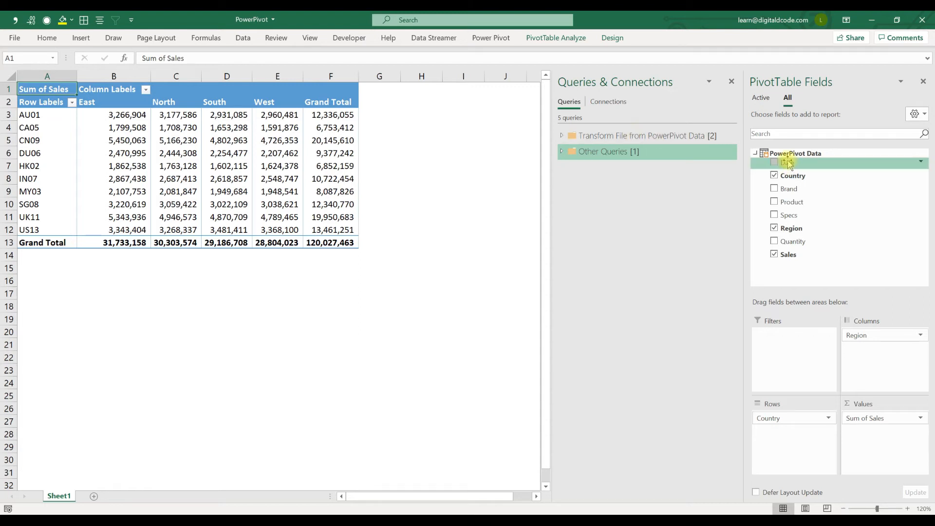
left_click(595, 102)
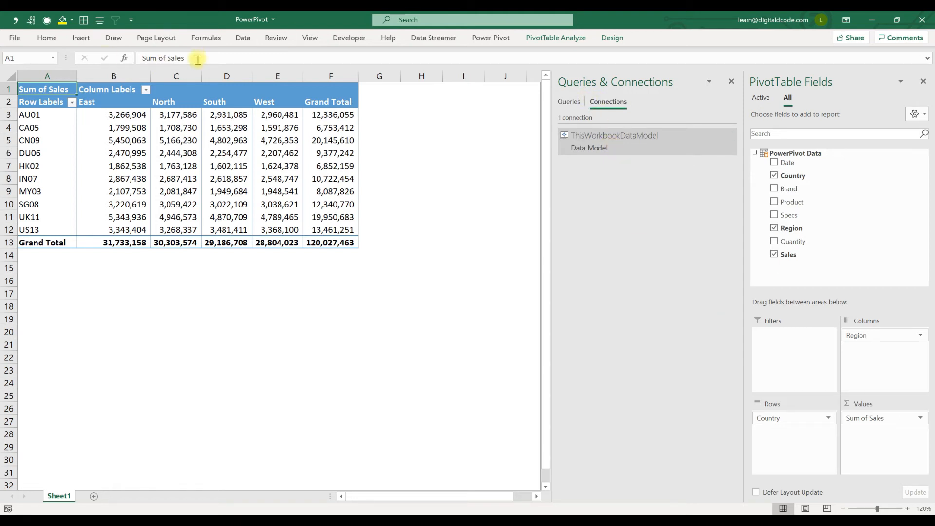
Open the Mapping folder inside Data Consol in File Explorer and copy its folder path
left_click(244, 39)
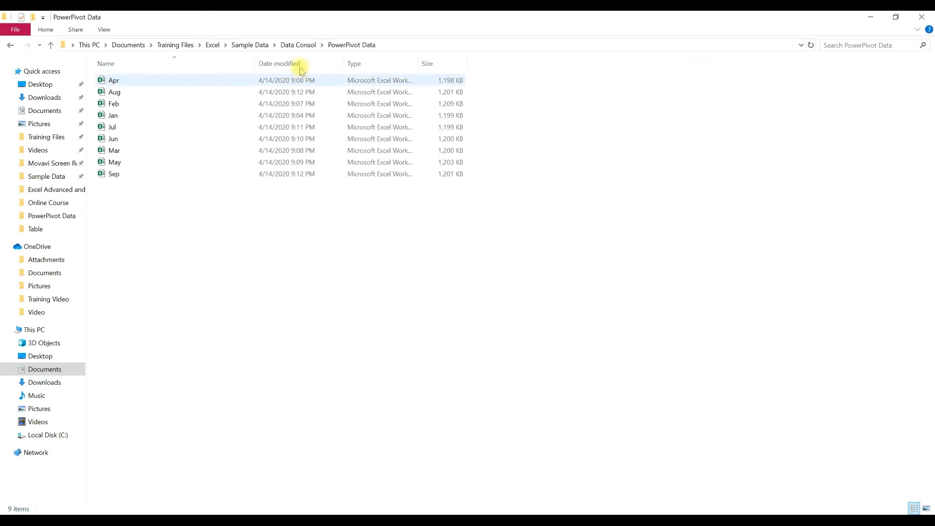
left_click(295, 45)
left_click(147, 79)
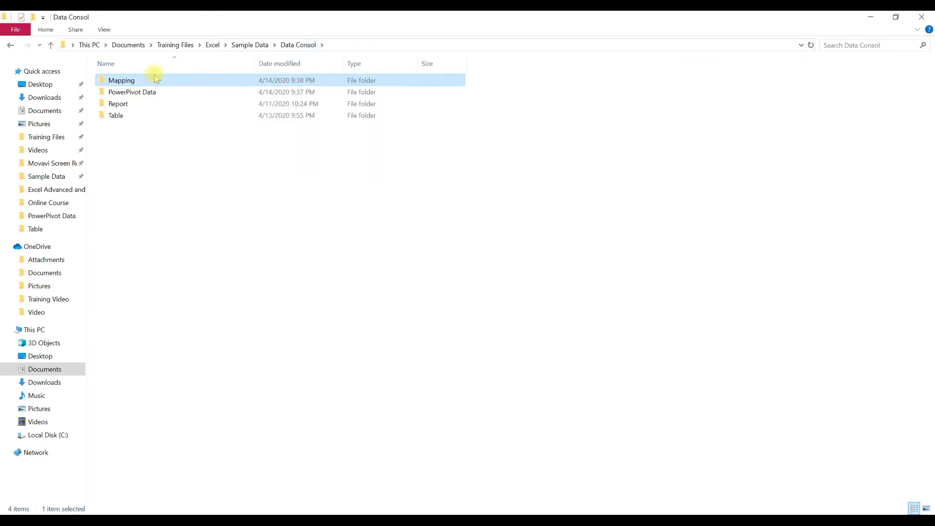
double_click(149, 80)
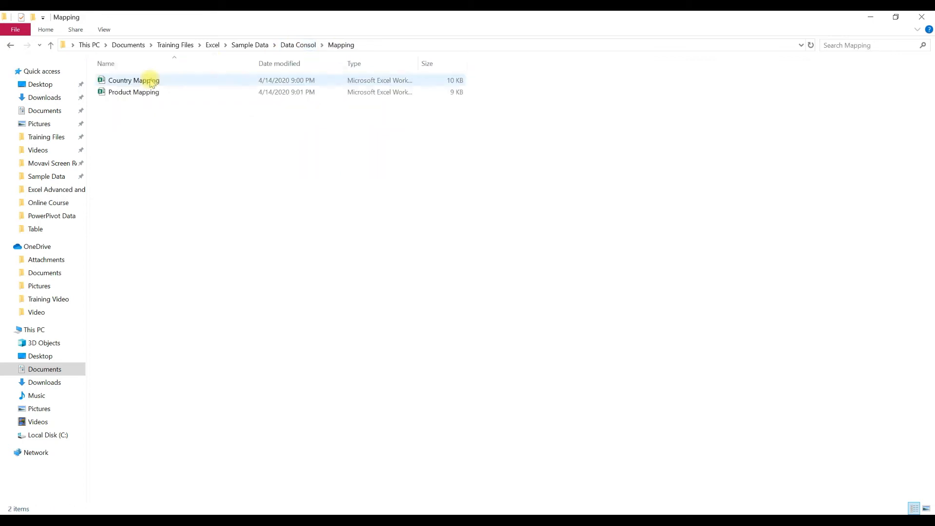
left_click(404, 46)
key("ctrl+c")
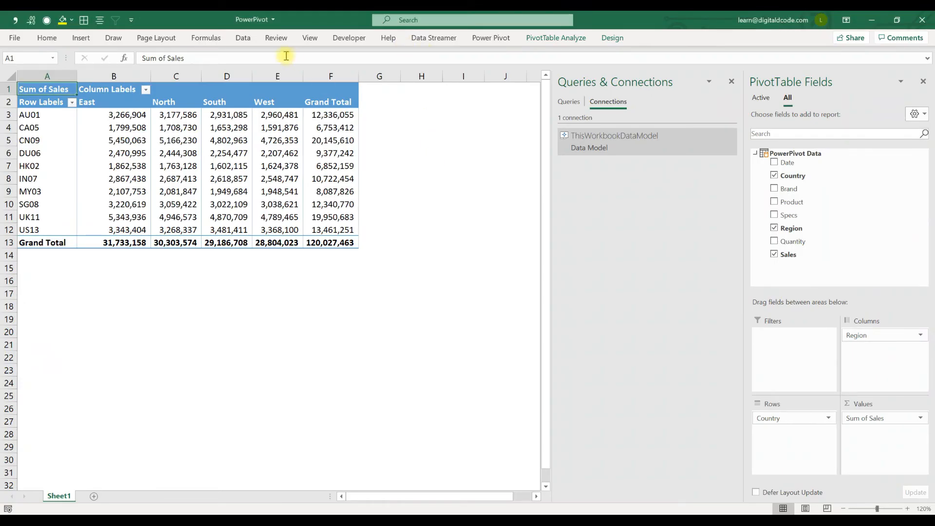
Try to import the Mapping folder into Power Query by its copied path, combining Sheet1 of the files into one query
left_click(243, 38)
left_click(19, 77)
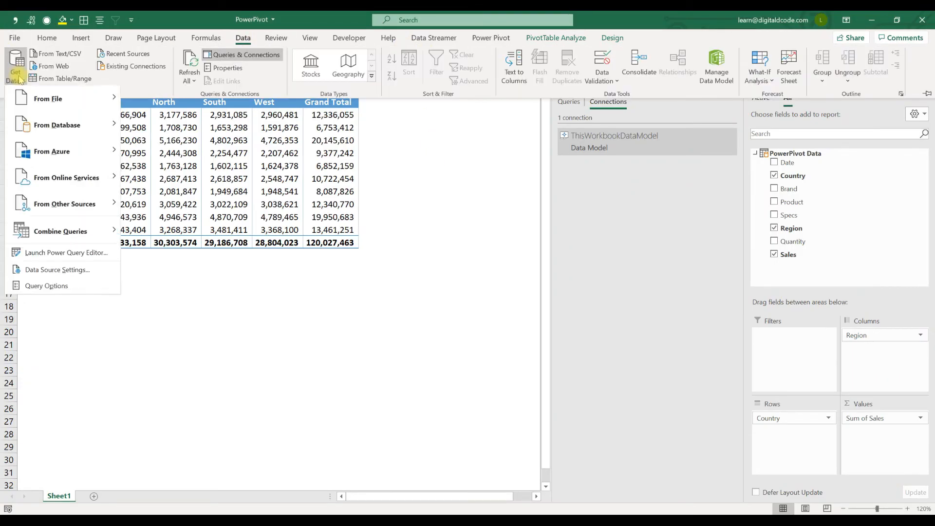
mouse_move(48, 99)
left_click(175, 216)
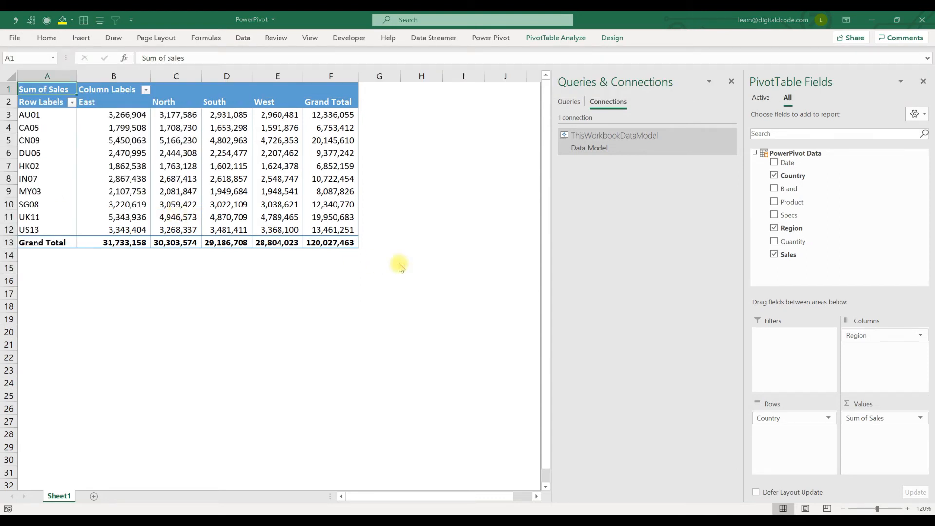
key("ctrl+v")
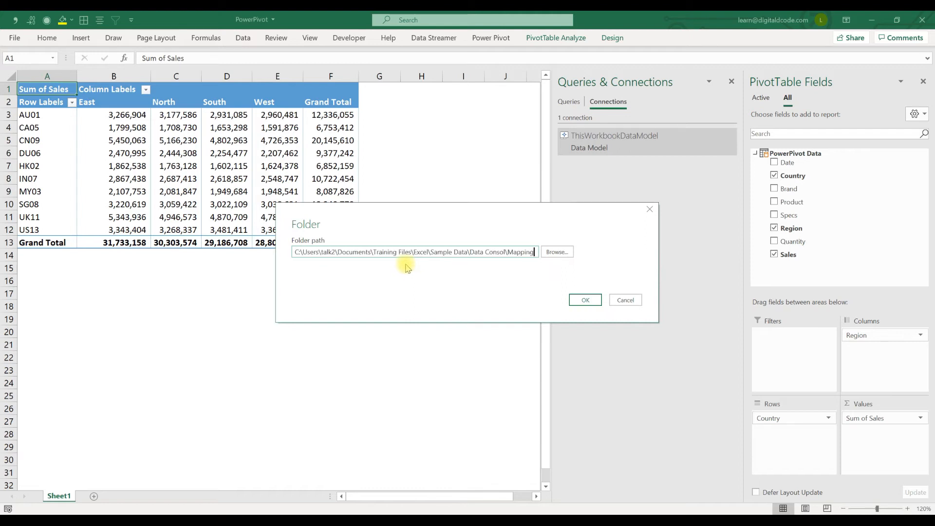
left_click(584, 299)
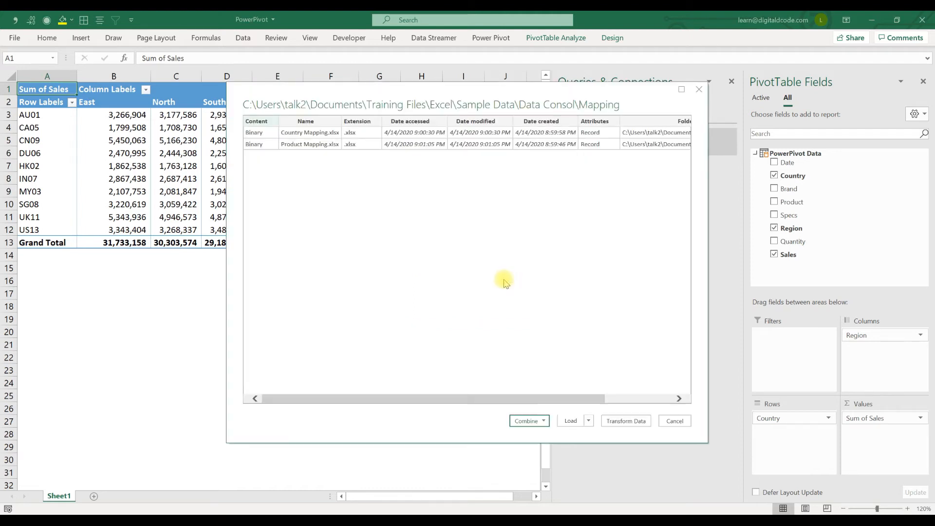
left_click(628, 422)
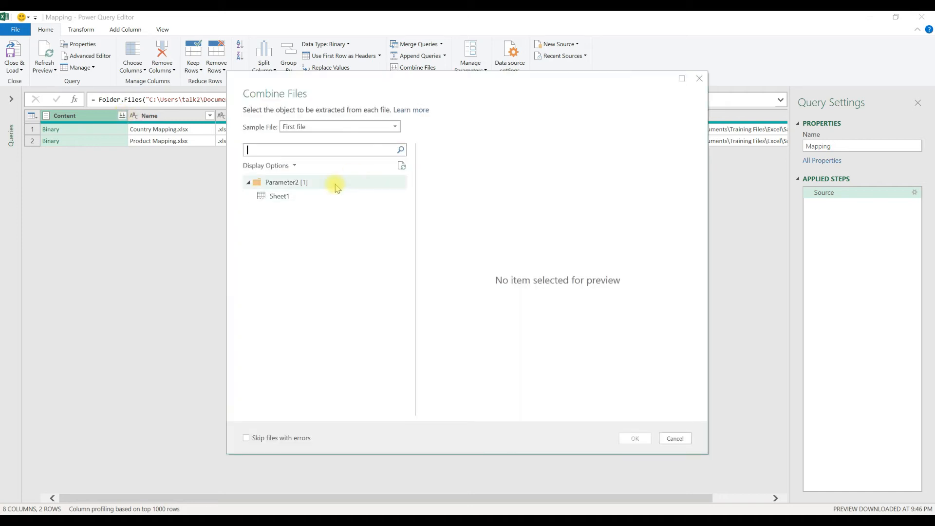
left_click(278, 195)
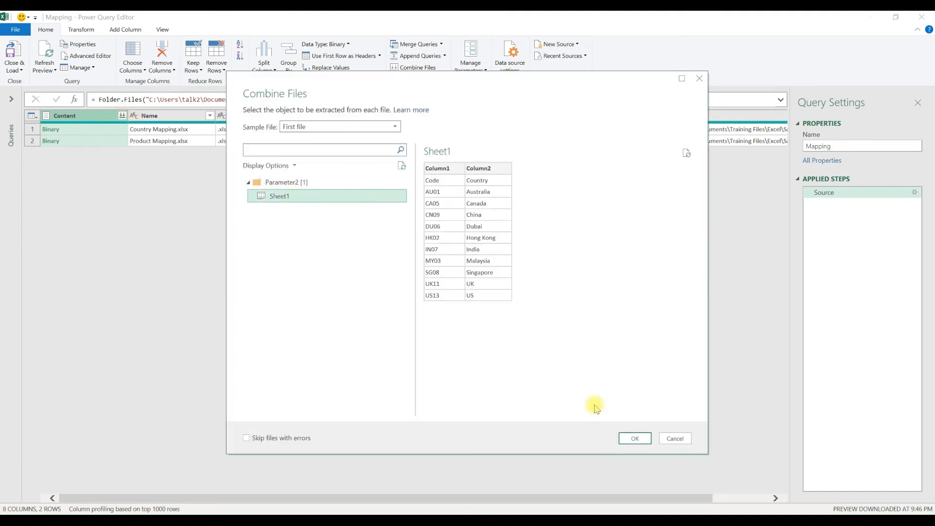
left_click(635, 439)
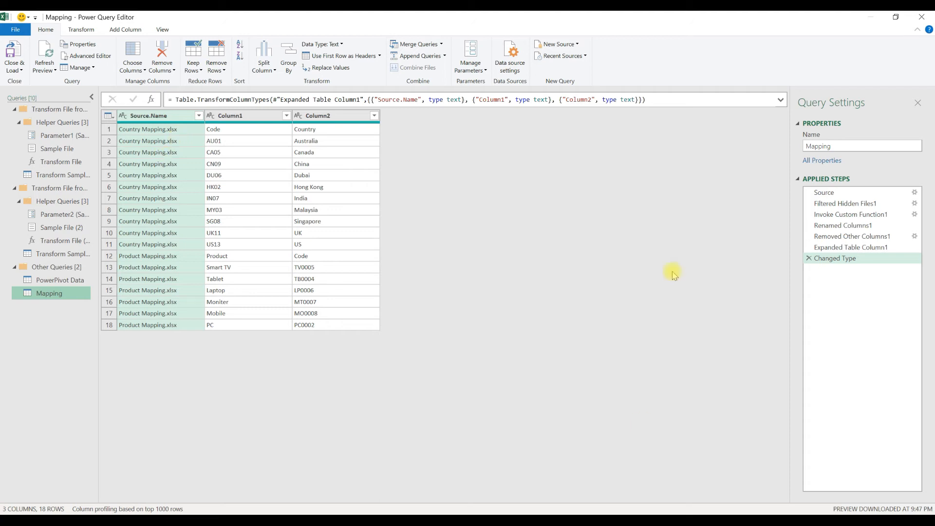
Close the Power Query Editor and discard the combined Mapping query
left_click(15, 68)
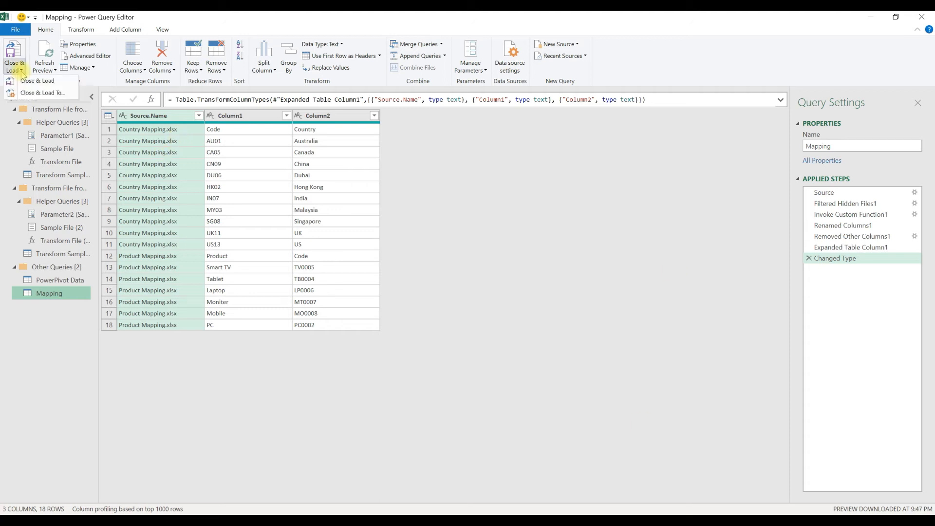
left_click(51, 83)
left_click(928, 15)
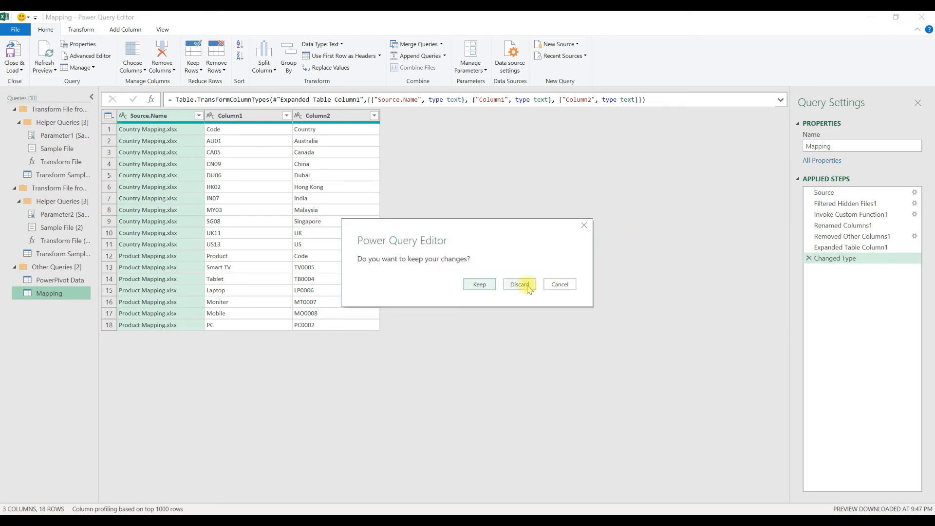
left_click(528, 286)
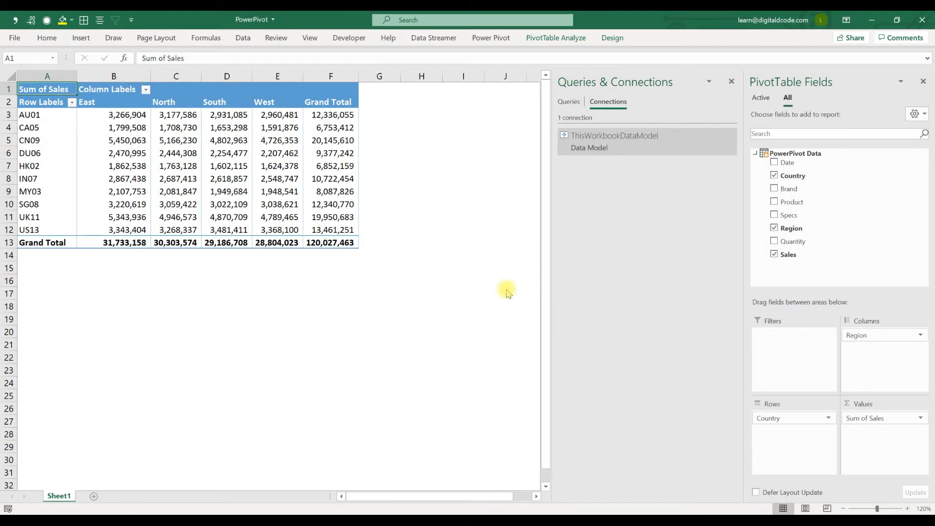
Import the Country Mapping workbook as a single file from Sample Data > Data Consol > Mapping
left_click(505, 292)
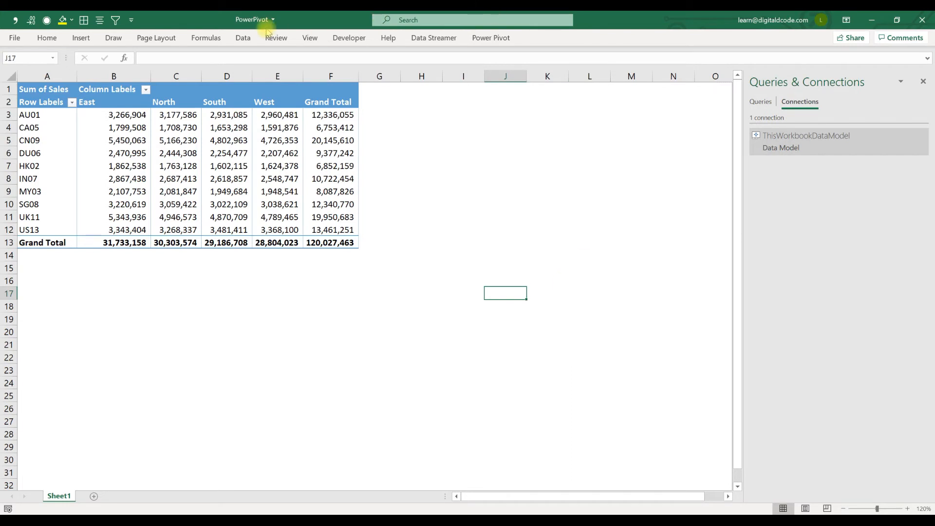
left_click(242, 38)
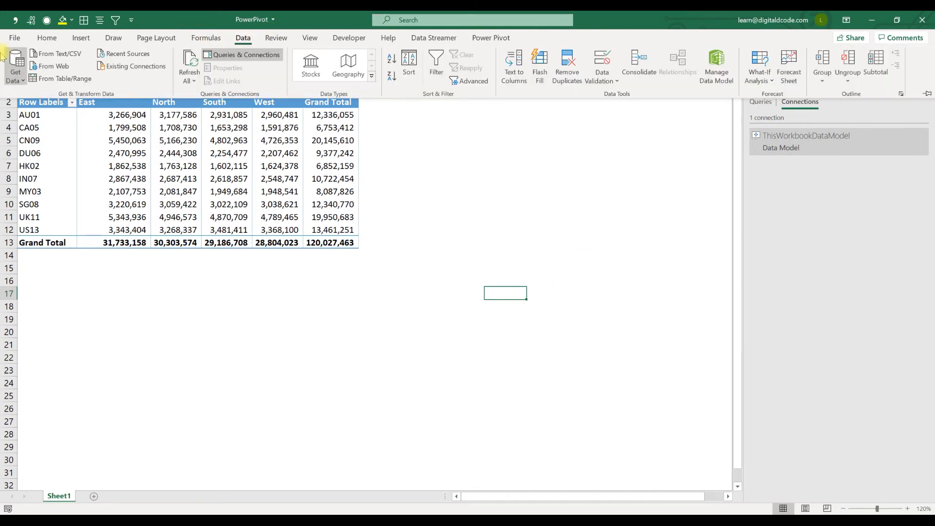
left_click(15, 78)
mouse_move(53, 101)
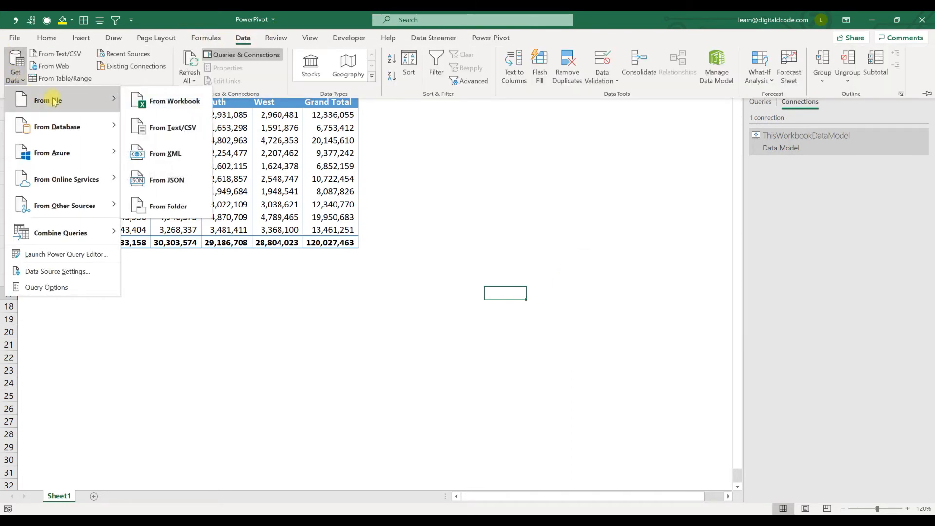
mouse_move(68, 214)
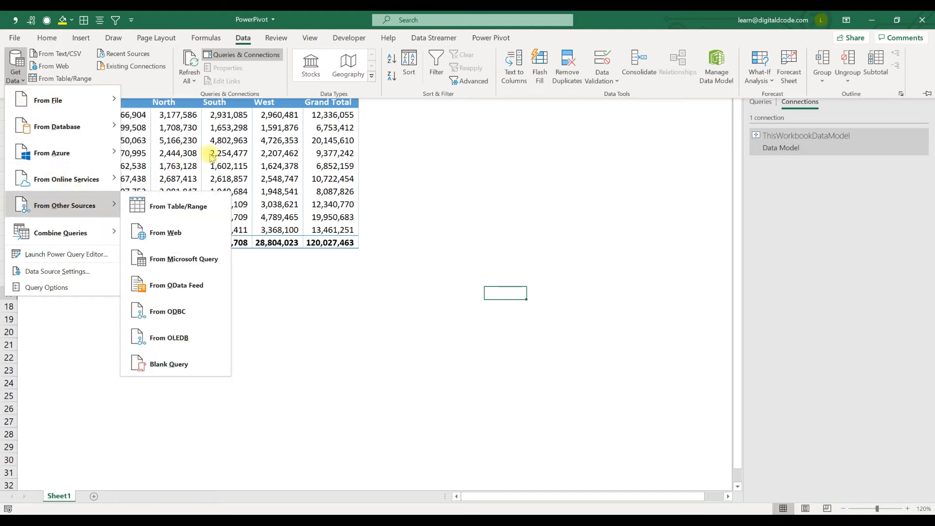
mouse_move(84, 100)
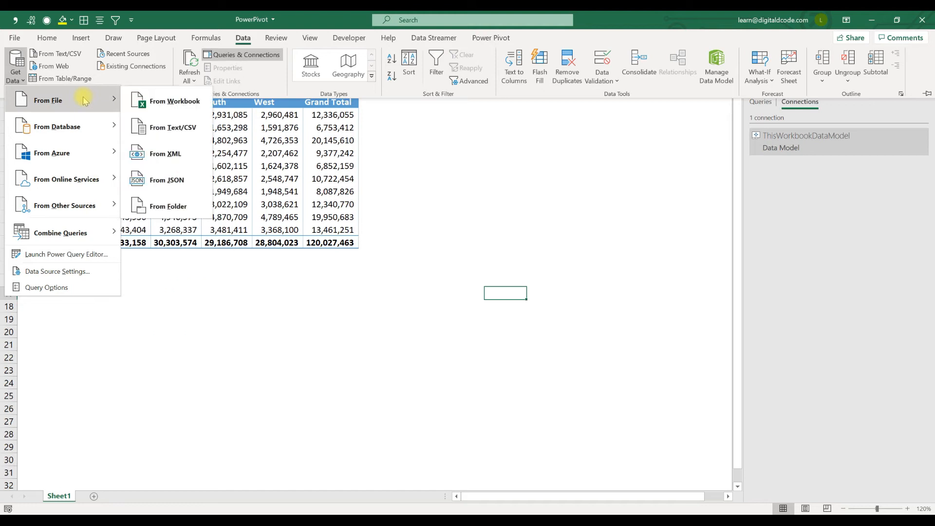
left_click(168, 98)
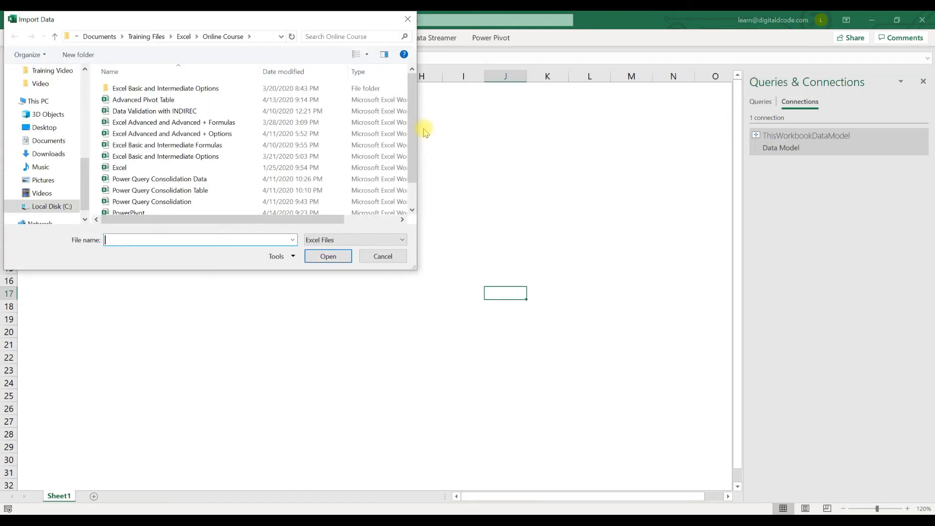
left_click(190, 37)
double_click(143, 111)
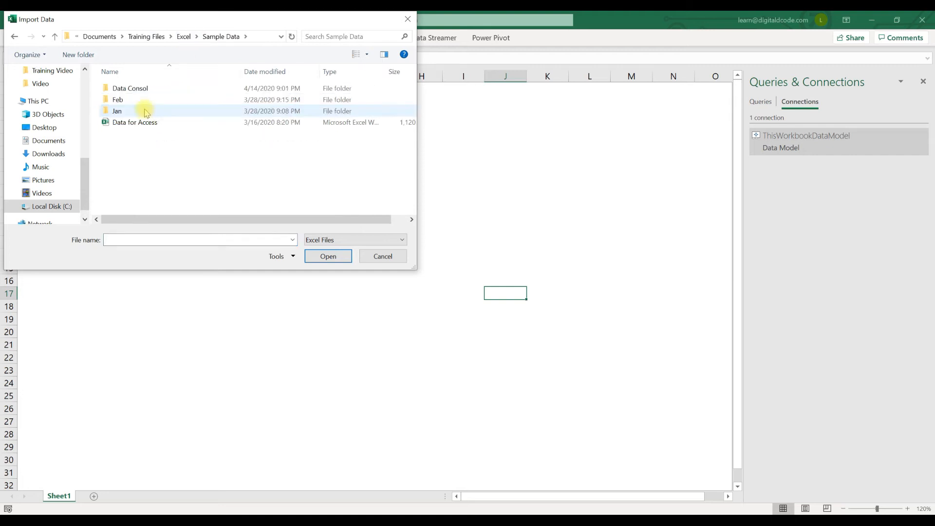
double_click(131, 89)
double_click(136, 90)
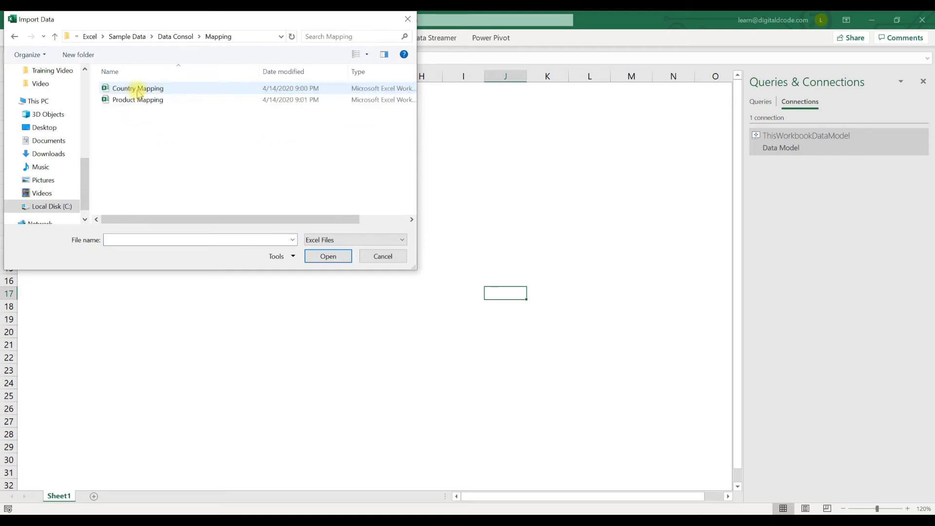
double_click(138, 89)
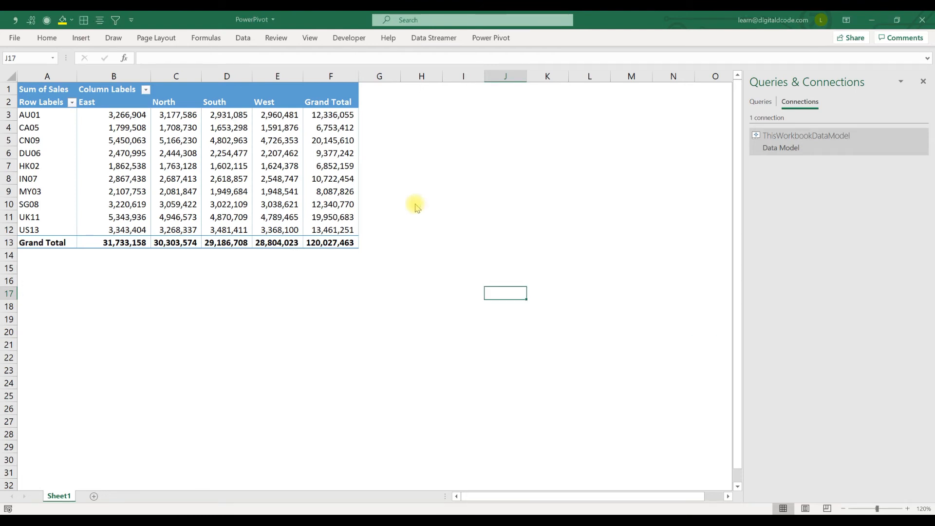
Open Sheet1 of the Country Mapping workbook for transformation and use its first row as headers
left_click(312, 181)
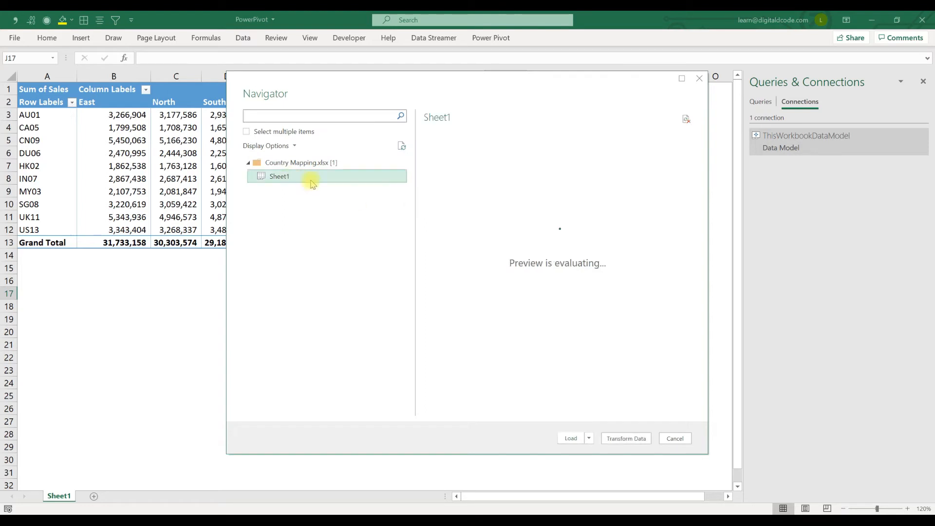
left_click(621, 440)
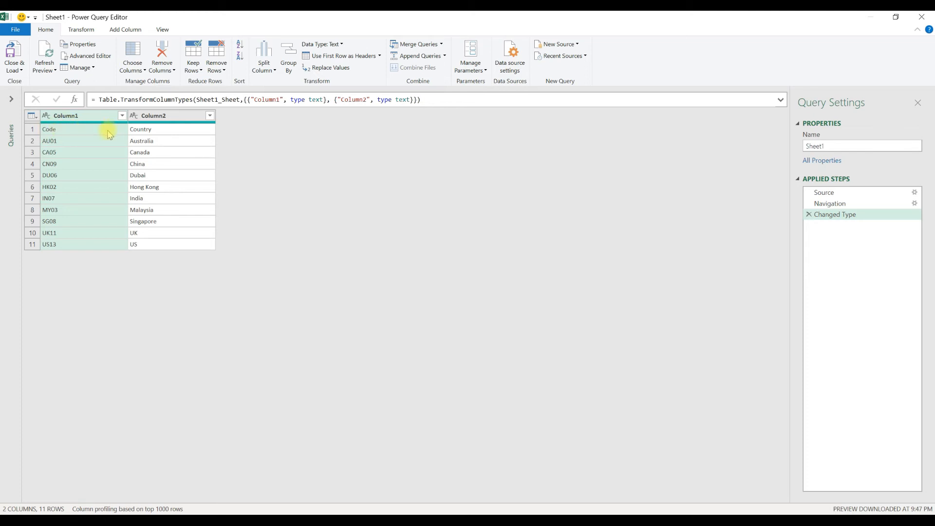
left_click(335, 57)
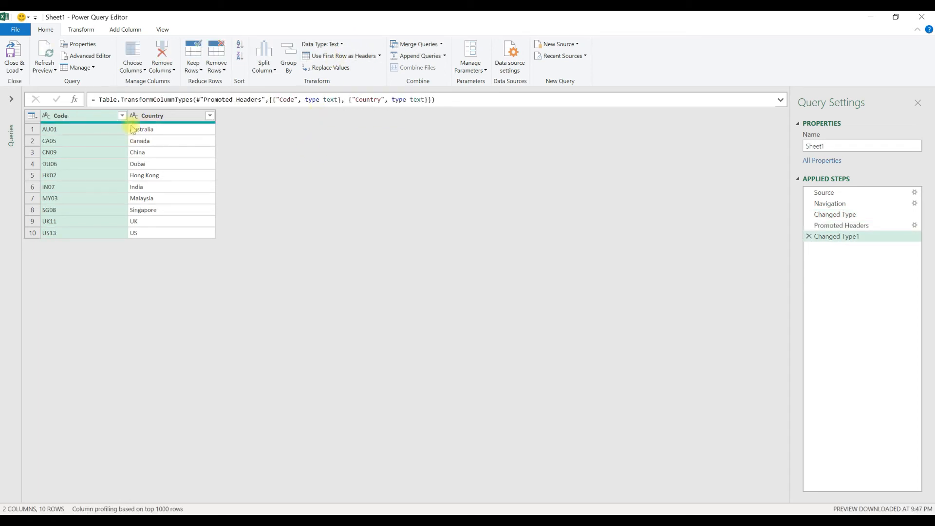
Rename the Sheet1 query as CountryMapping
left_click(12, 66)
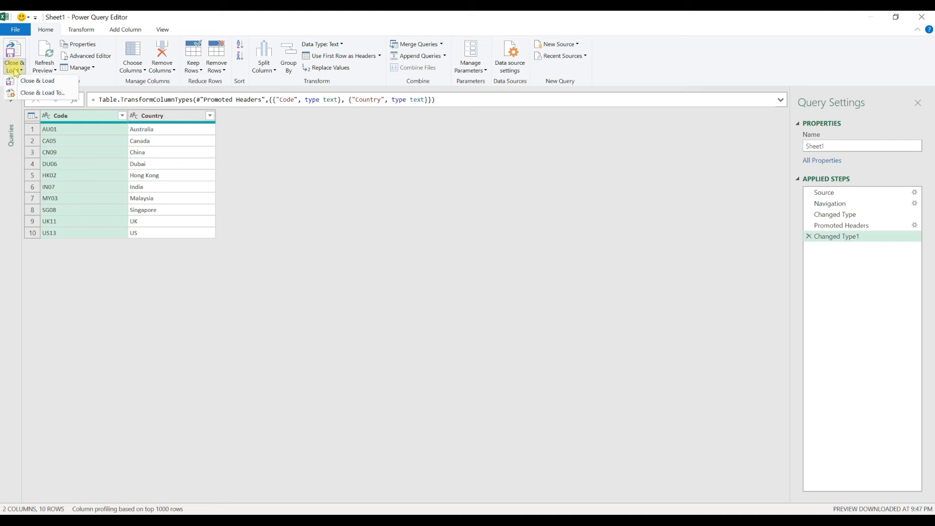
double_click(846, 146)
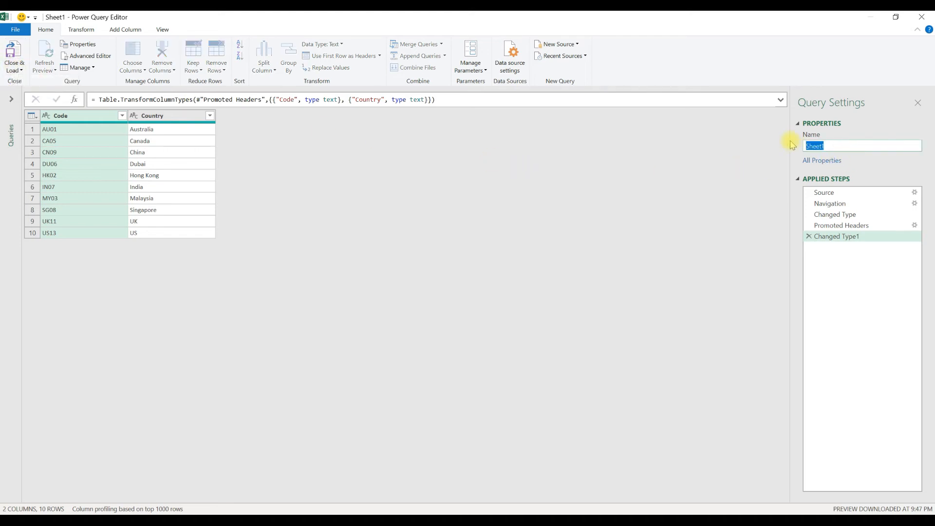
type("CountryMapping")
Load the CountryMapping query as a connection only and add its data to the Data Model
left_click(15, 69)
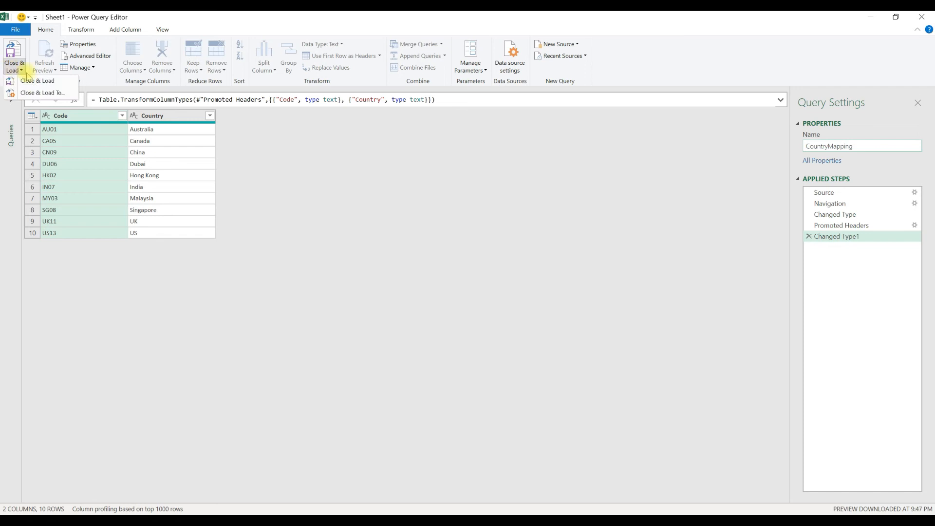
left_click(51, 94)
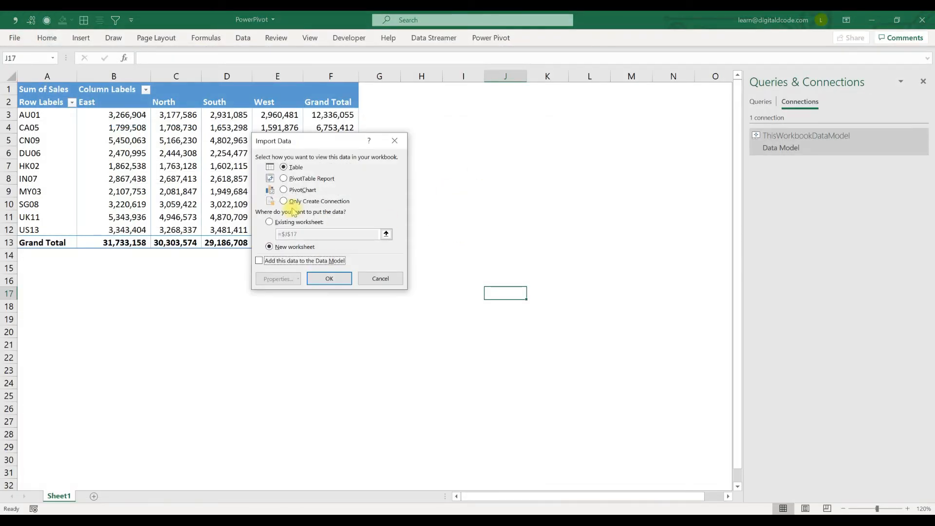
left_click(294, 204)
left_click(291, 261)
left_click(329, 281)
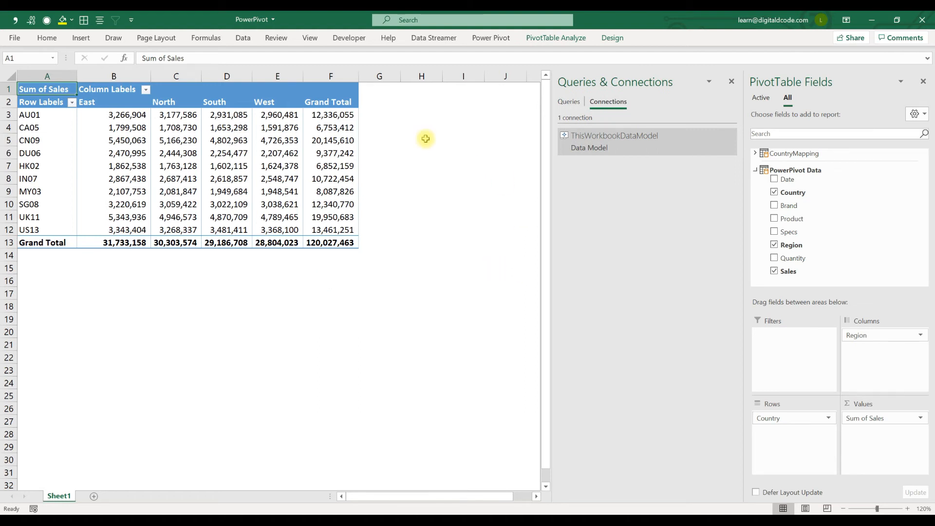
Import the Product Mapping workbook as a single file from the Mapping folder
left_click(243, 38)
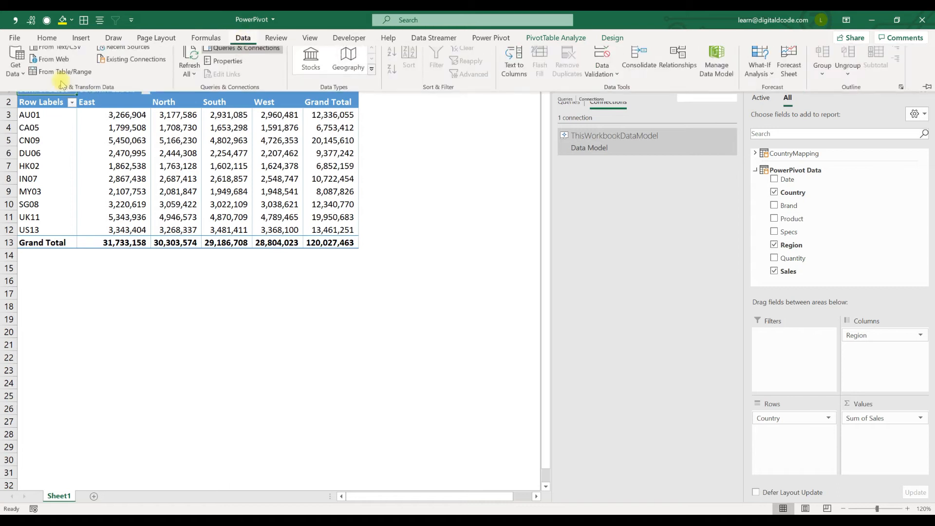
left_click(16, 65)
mouse_move(44, 99)
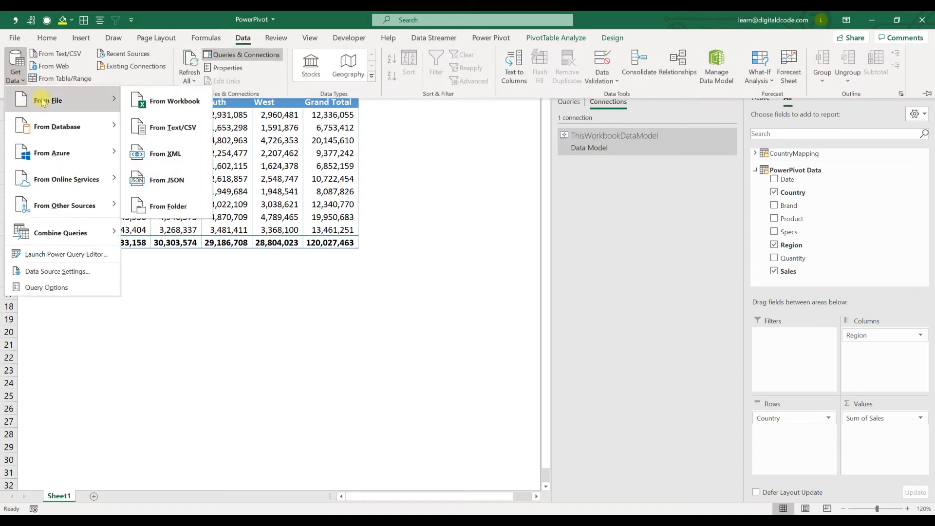
left_click(176, 101)
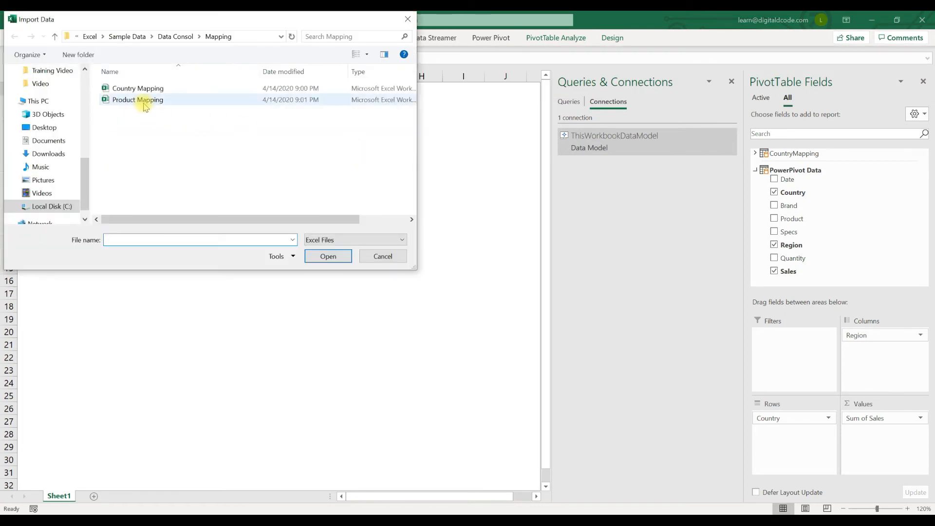
double_click(144, 100)
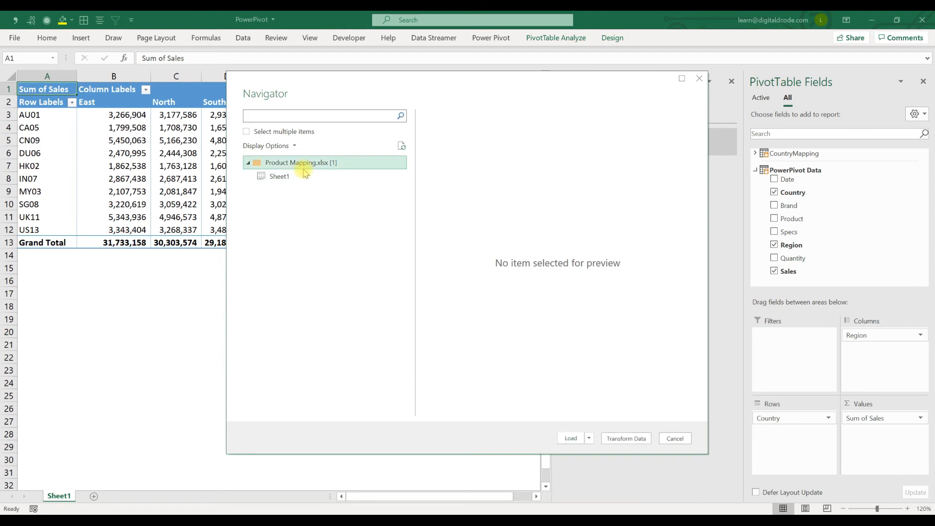
Open Sheet1 of the Product Mapping workbook for transformation and use its first row as headers
left_click(299, 177)
left_click(628, 440)
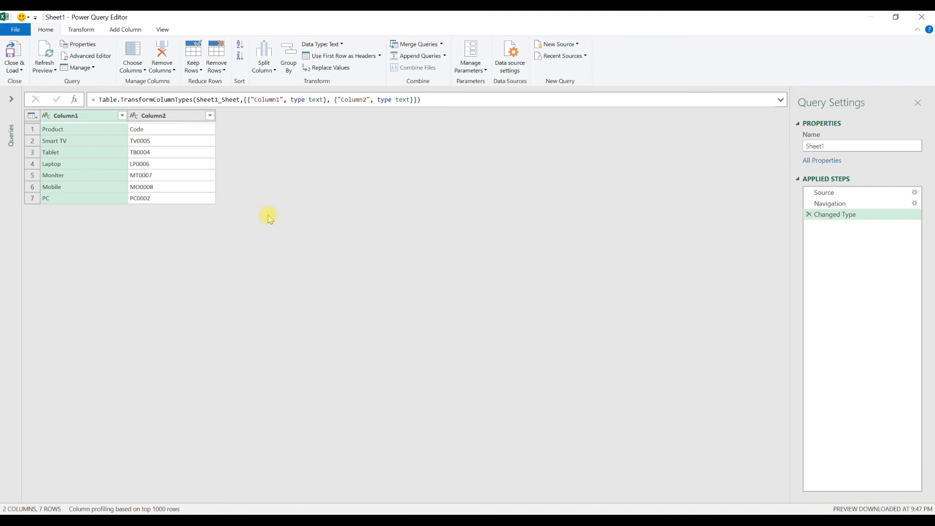
left_click(336, 56)
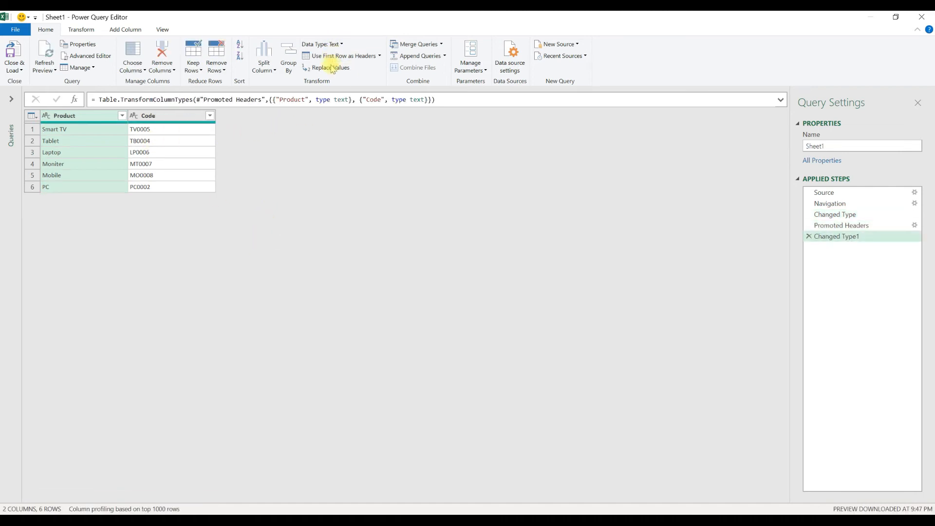
Rename the Sheet1 query as ProductMapping
left_click(805, 146)
type("Product Mapping")
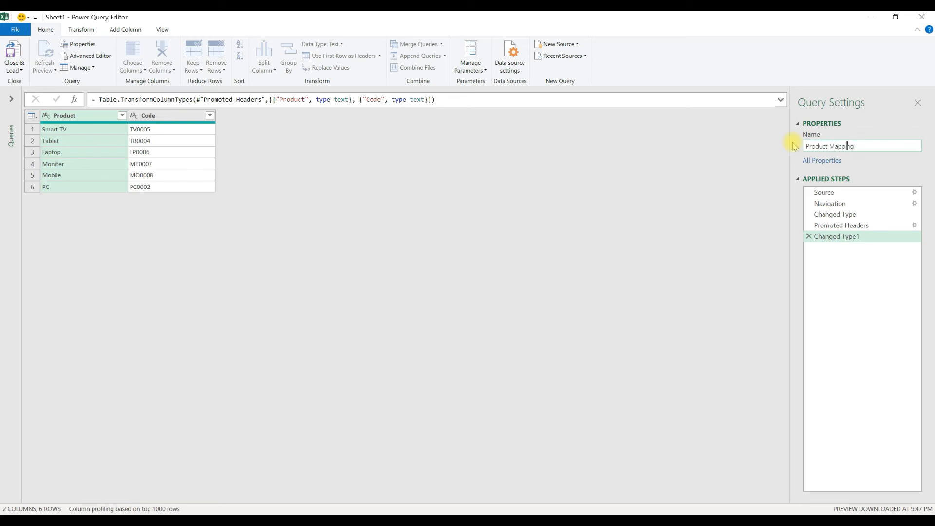
key("BackSpace")
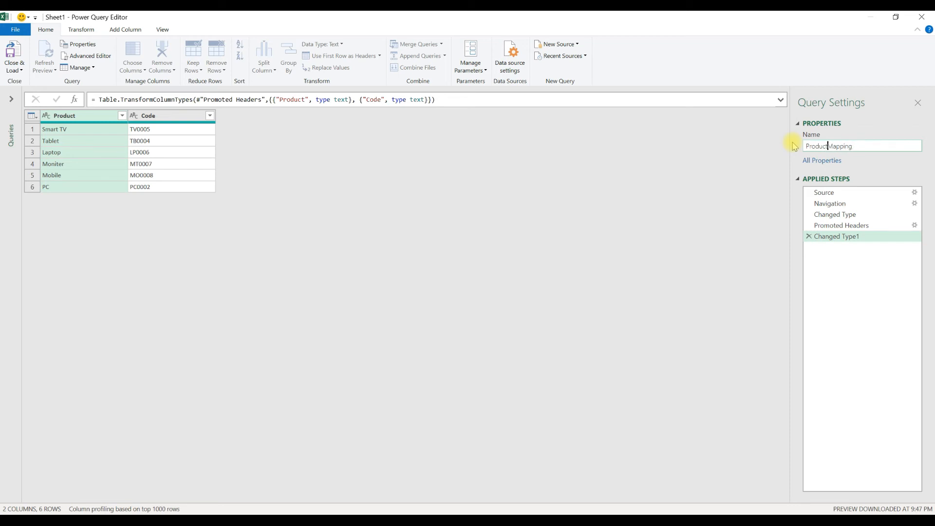
Load the ProductMapping query as a connection only and add its data to the Data Model
left_click(14, 69)
left_click(22, 82)
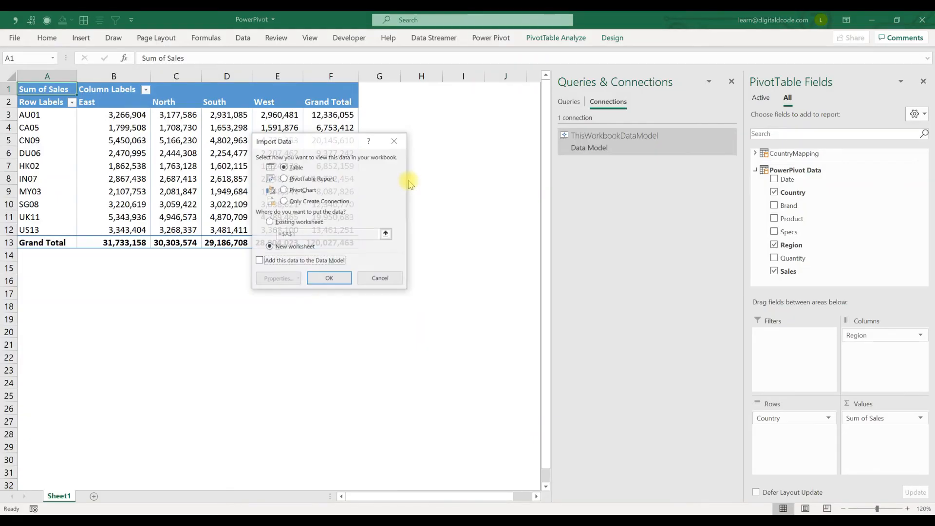
left_click(337, 202)
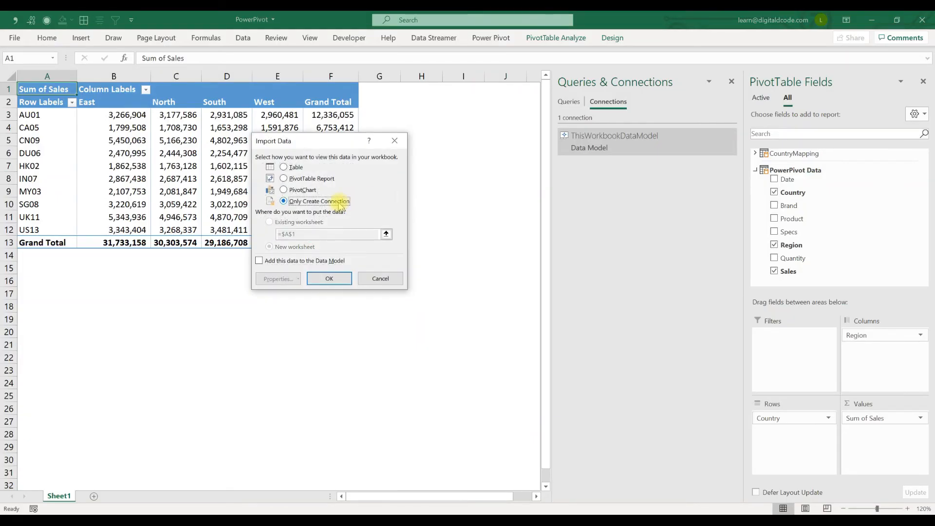
left_click(329, 279)
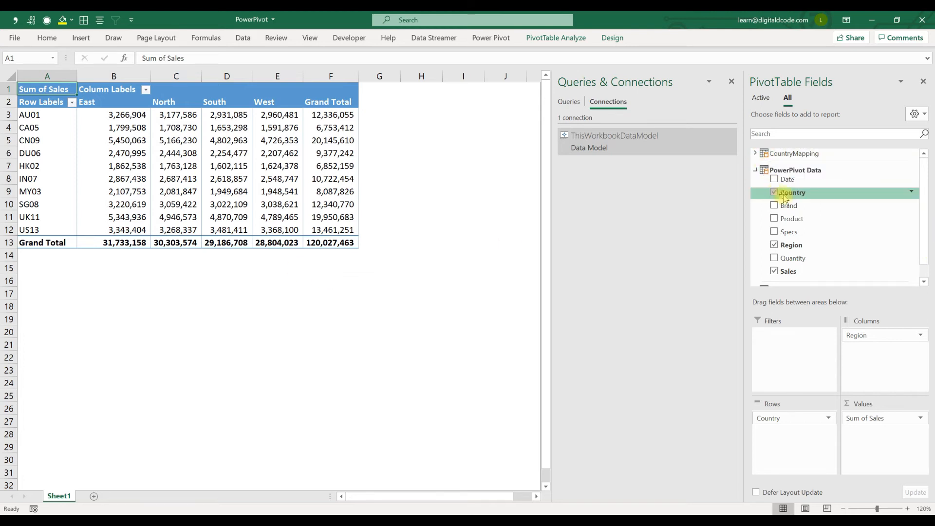
Collapse the PowerPivot Data table in the PivotTable field list and open the Data Model in Power Pivot
left_click_drag(923, 177, 925, 215)
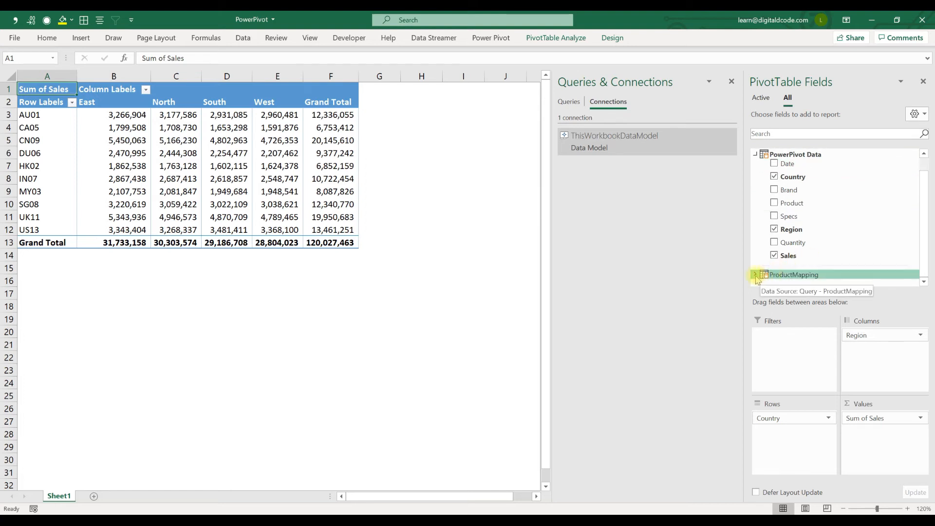
left_click(755, 154)
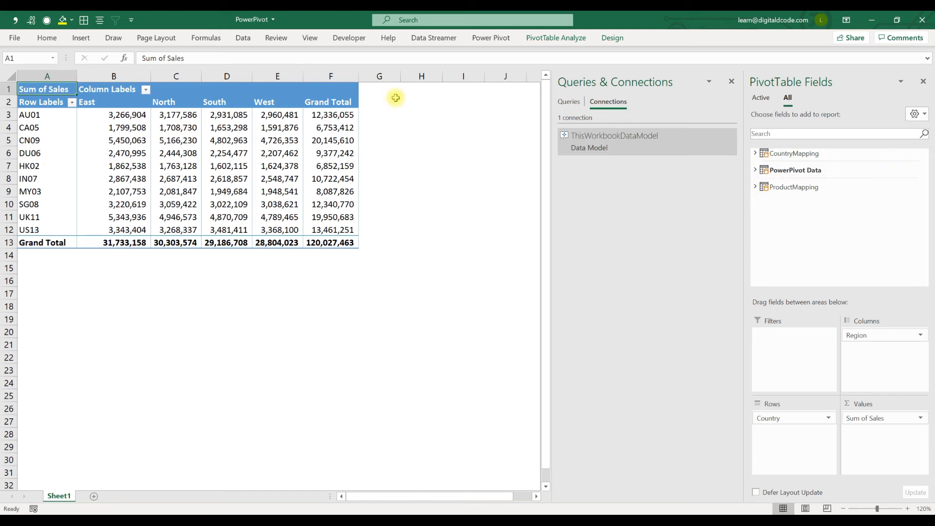
left_click(490, 39)
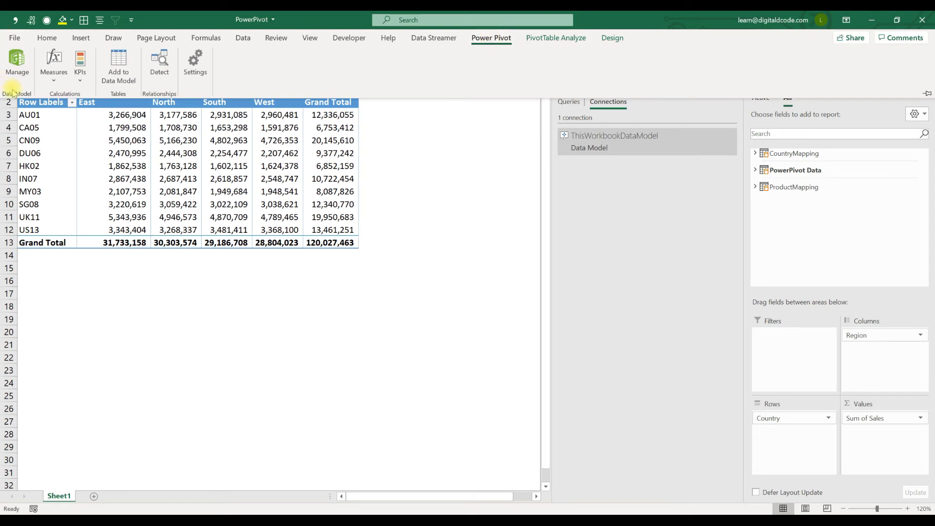
left_click(17, 58)
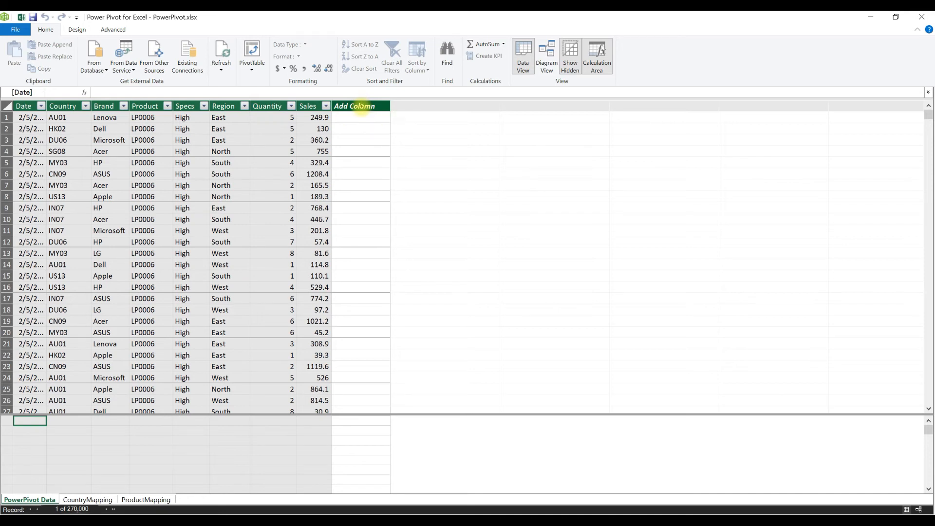
Add a new column named Month to the PowerPivot Data table, after the Sales column
left_click(363, 106)
double_click(363, 106)
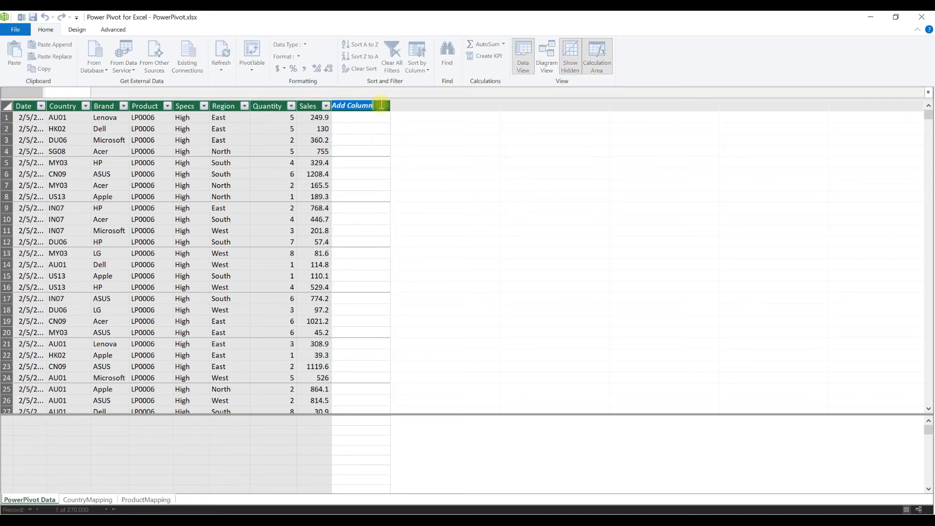
type("Month")
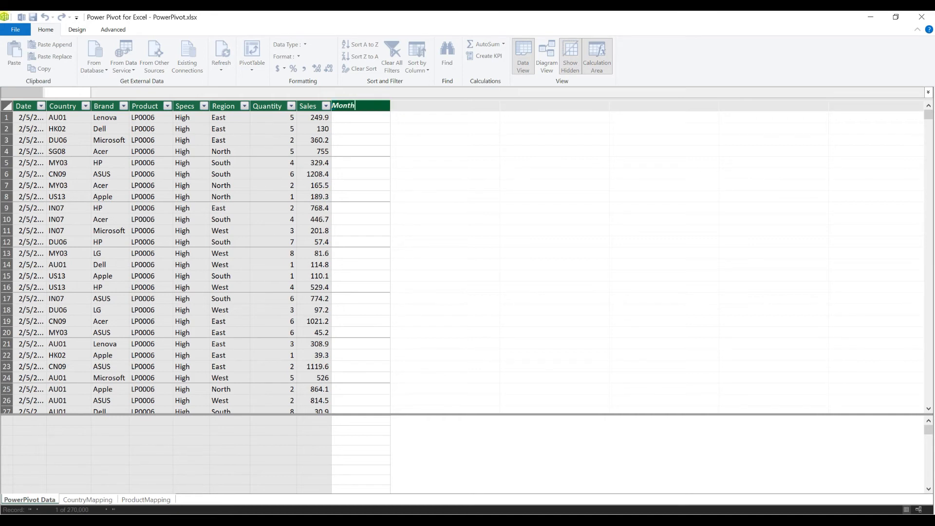
key("Return")
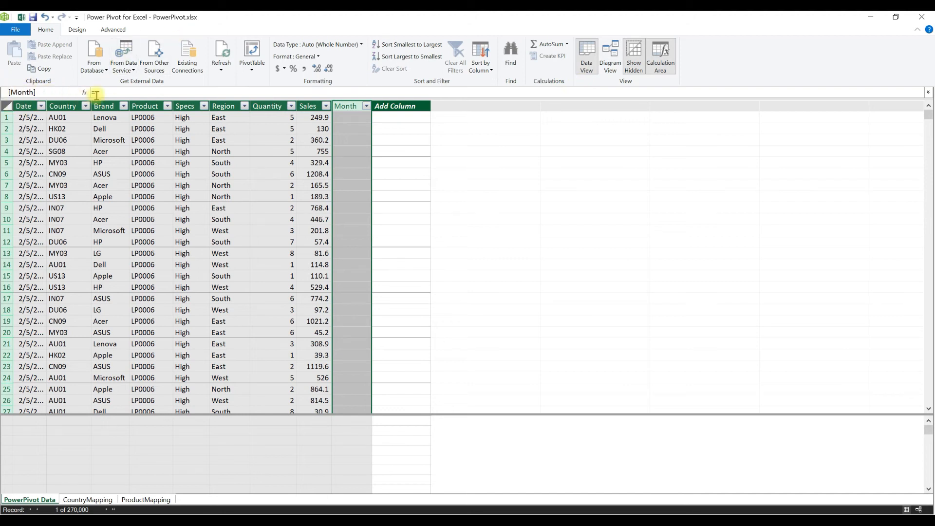
Fill the Month column with the formula =FORMAT([Date],"MMM")
left_click(112, 91)
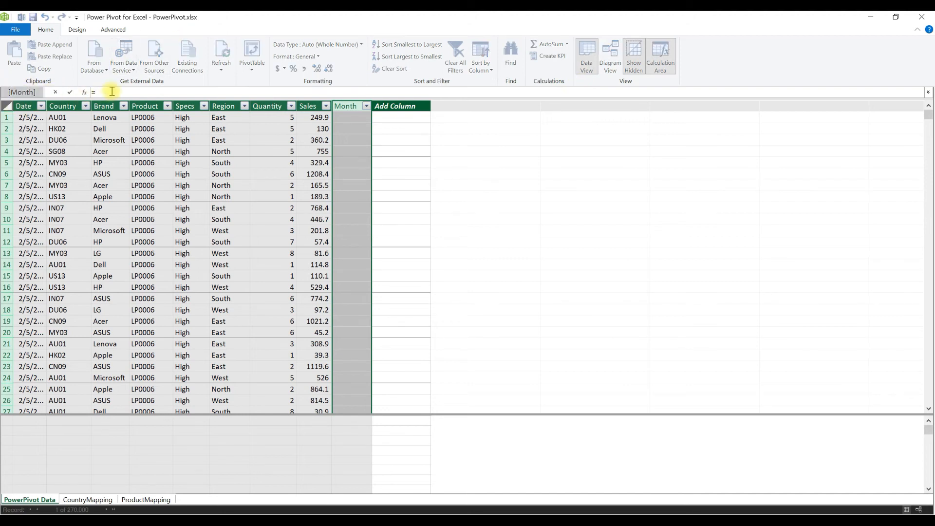
type("FORMAT(")
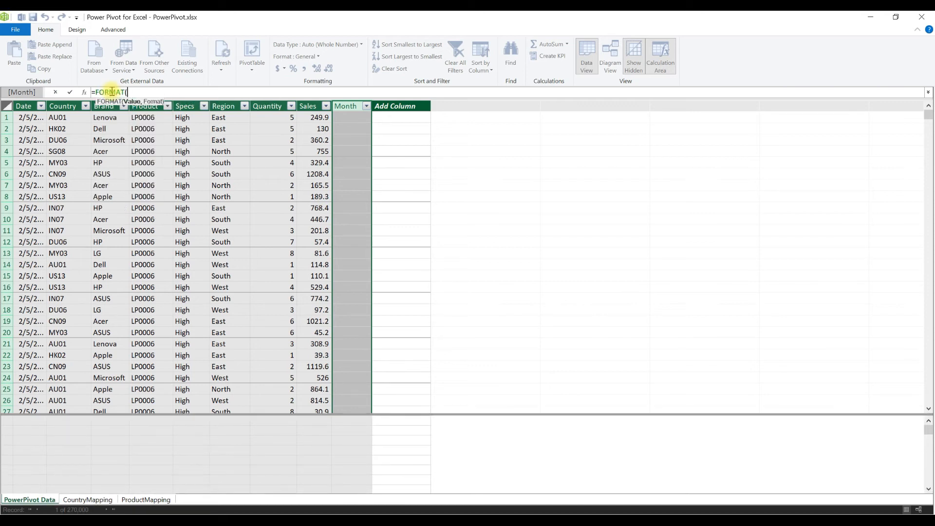
type("date")
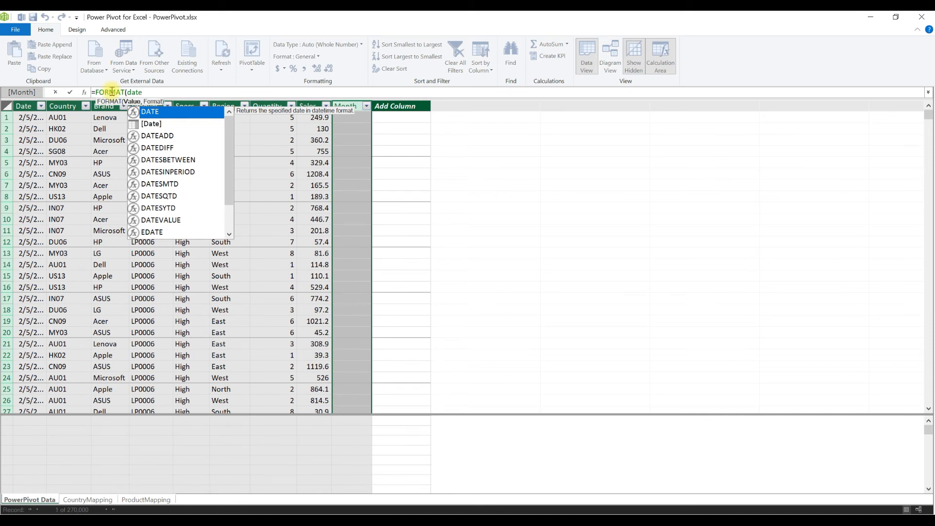
key("Down")
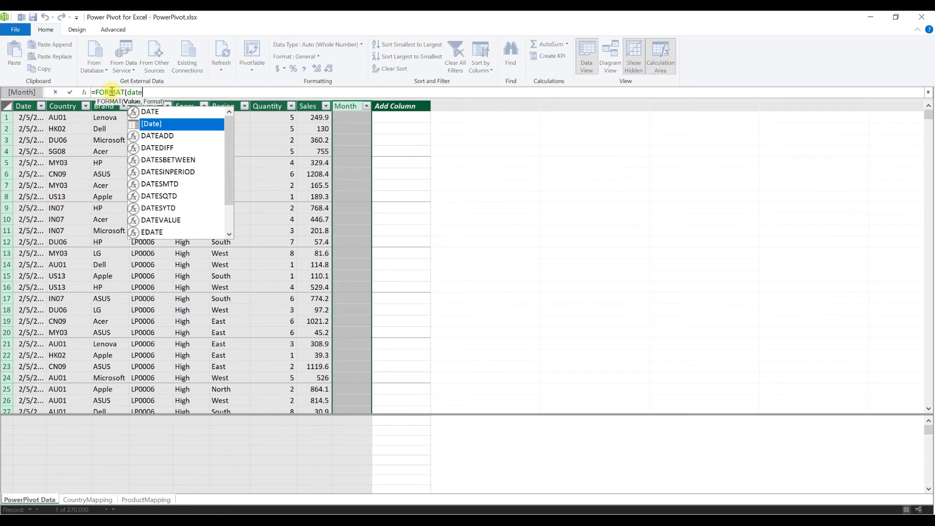
key("Tab")
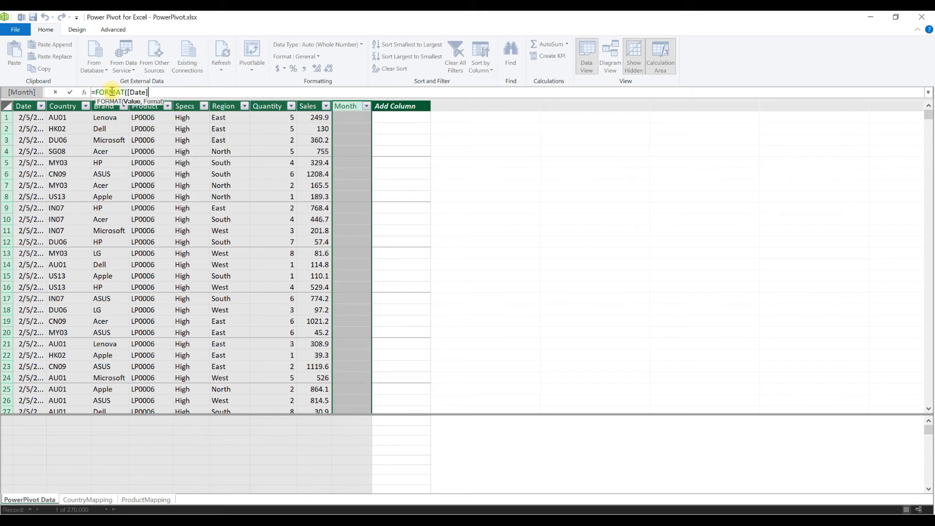
type(",\"MMM")
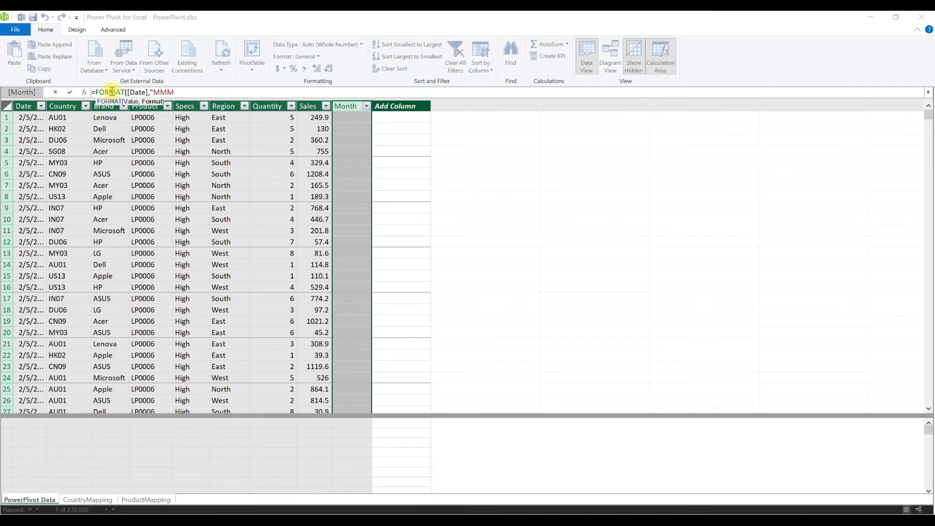
type("\")")
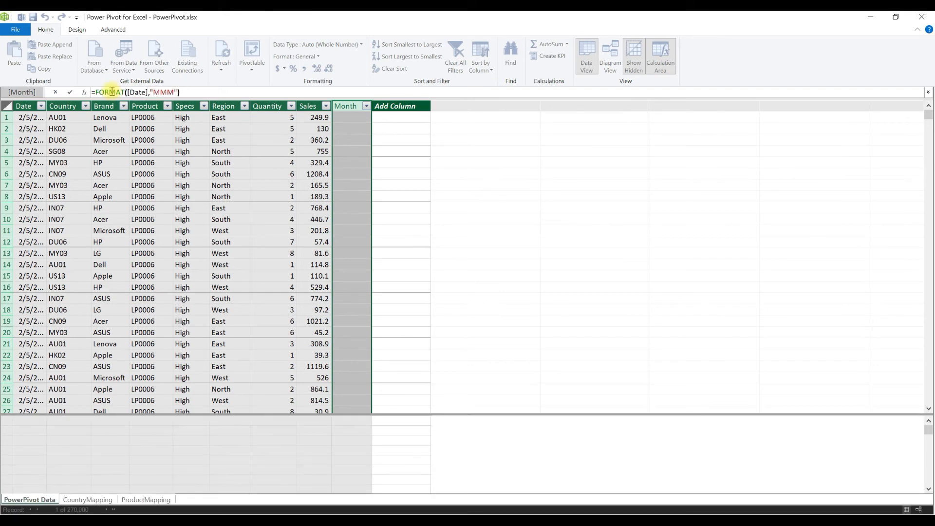
key("Return")
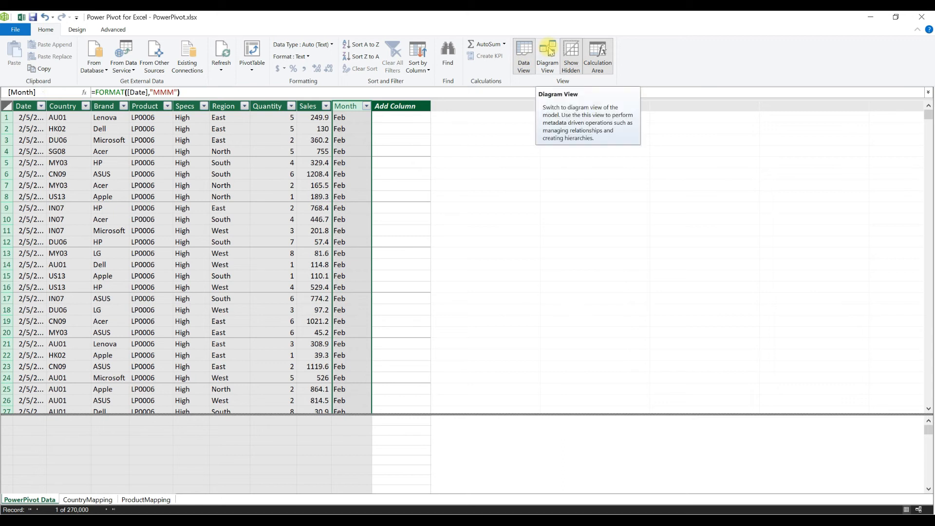
Show the Data Model as a diagram, lengthen the three table boxes and move CountryMapping below the other two
left_click(548, 51)
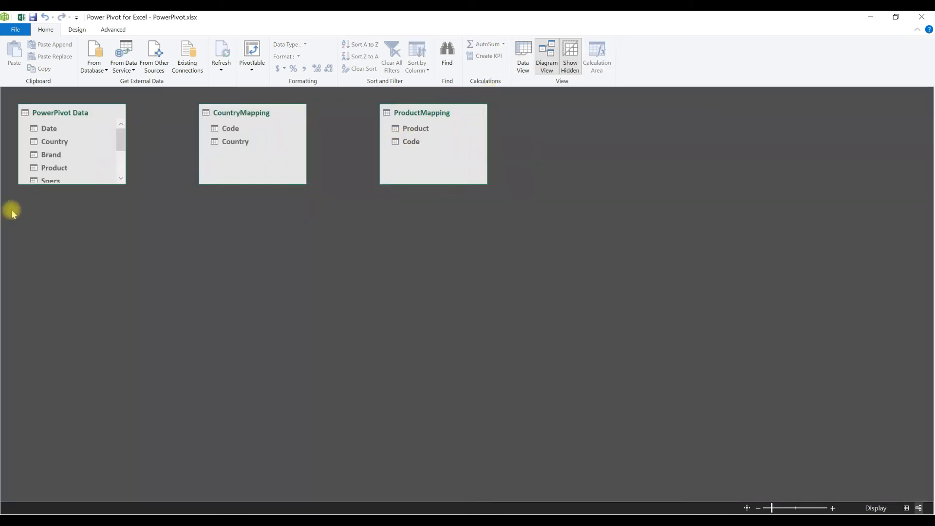
left_click_drag(59, 184, 48, 278)
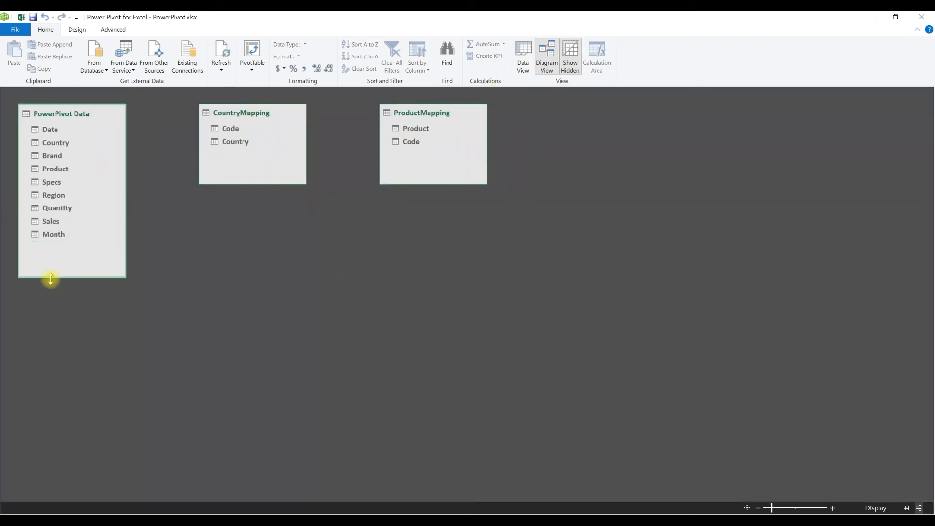
left_click_drag(217, 185, 217, 240)
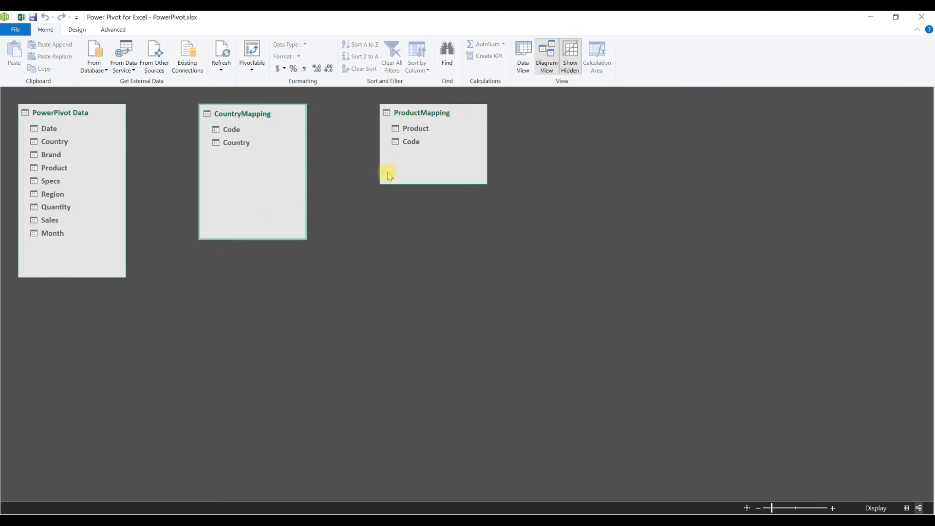
left_click_drag(403, 184, 399, 206)
left_click_drag(247, 115, 243, 315)
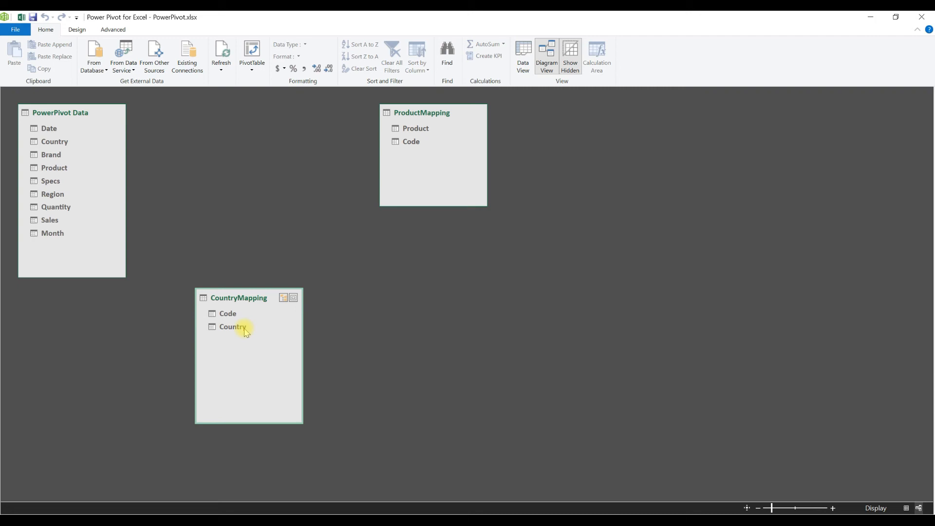
Relate PowerPivot Data's Country to CountryMapping's Code and its Product to ProductMapping's Code, and return to the Excel workbook
left_click(68, 142)
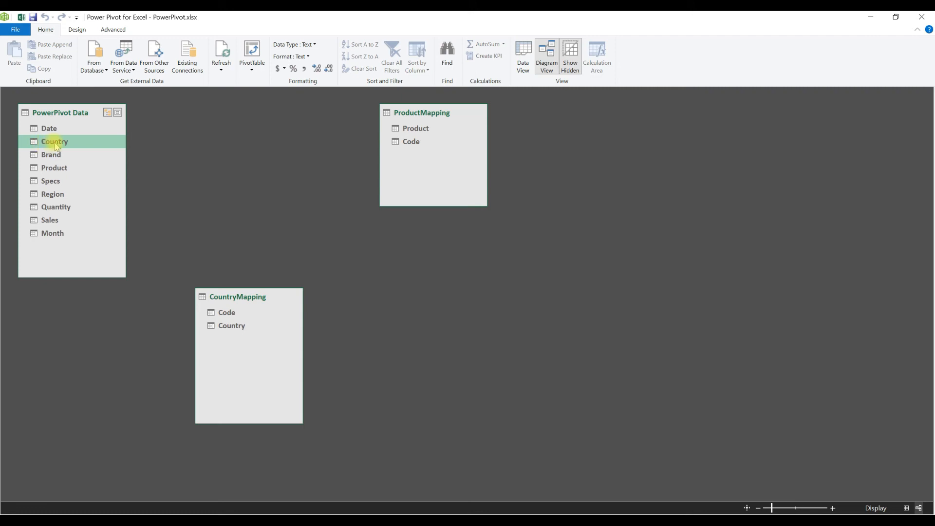
mouse_move(57, 146)
left_mouse_down()
mouse_move(144, 192)
mouse_move(203, 314)
mouse_move(225, 314)
left_mouse_up()
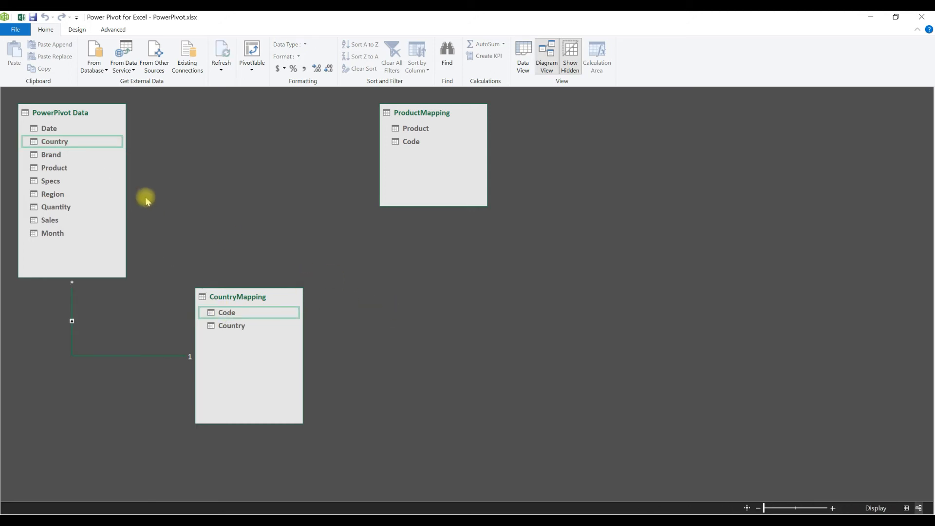
left_click(67, 169)
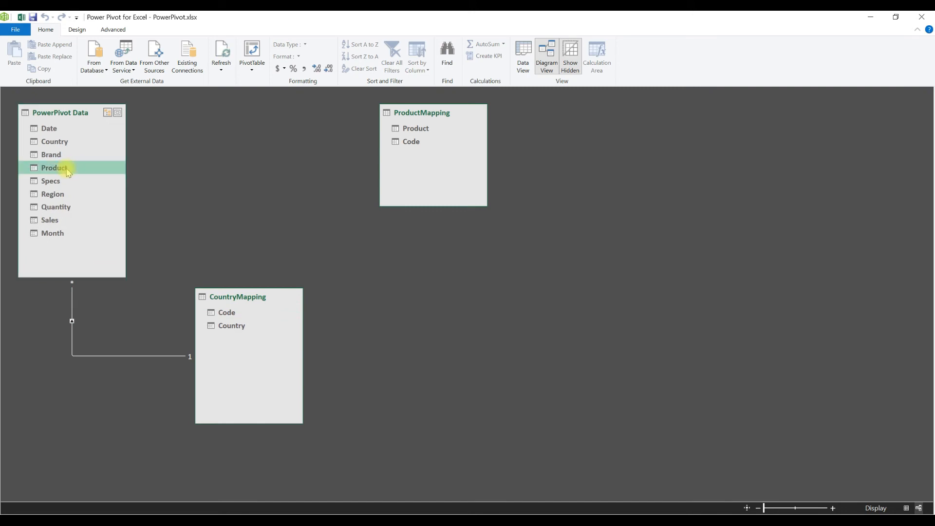
left_click_drag(67, 169, 400, 148)
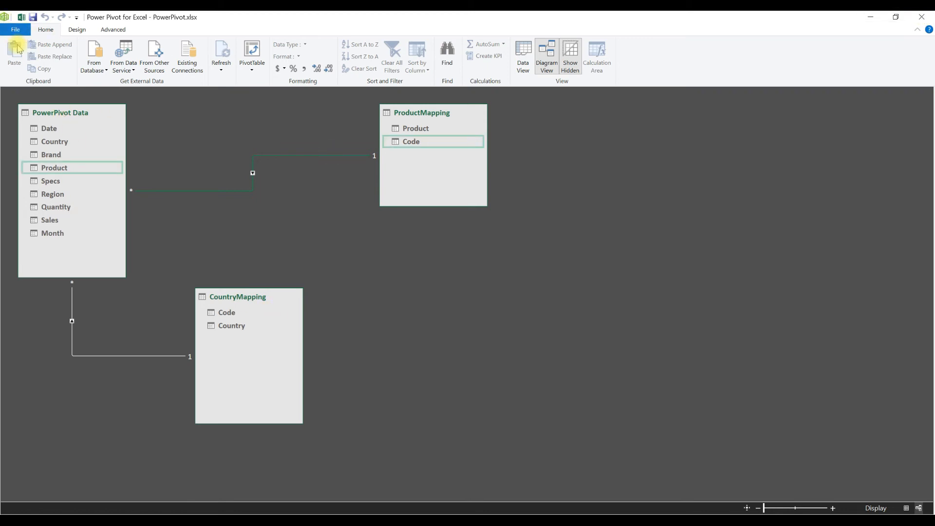
left_click(21, 18)
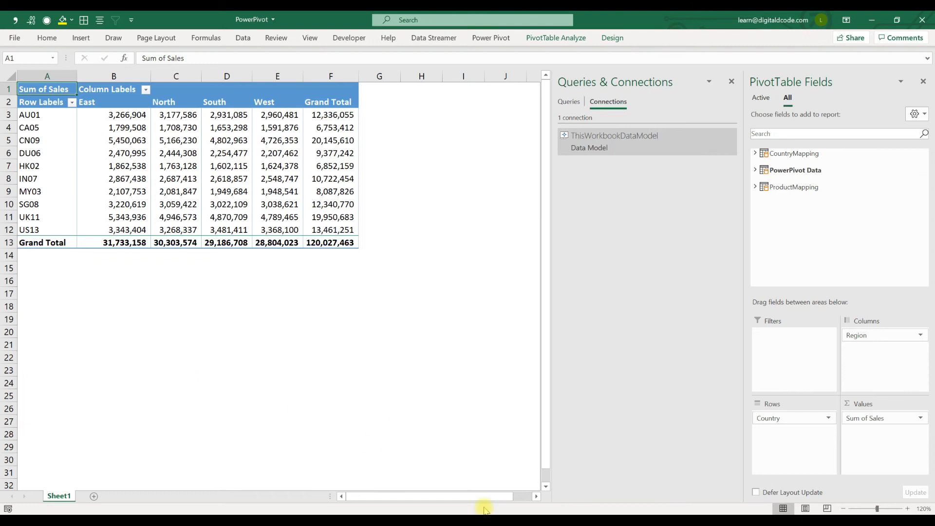
Replace the Country row field in the PivotTable with Country from the CountryMapping table
left_click_drag(768, 417, 794, 235)
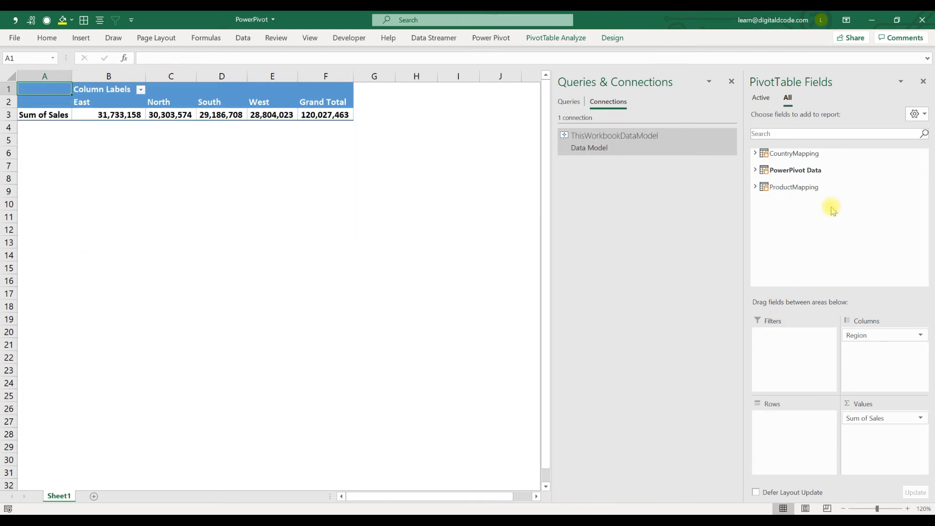
left_click(763, 154)
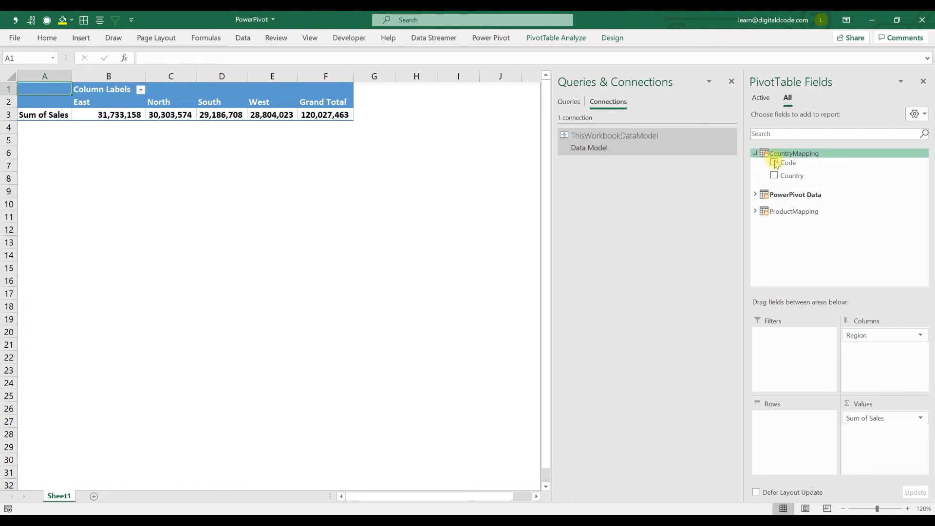
left_click_drag(799, 176, 801, 445)
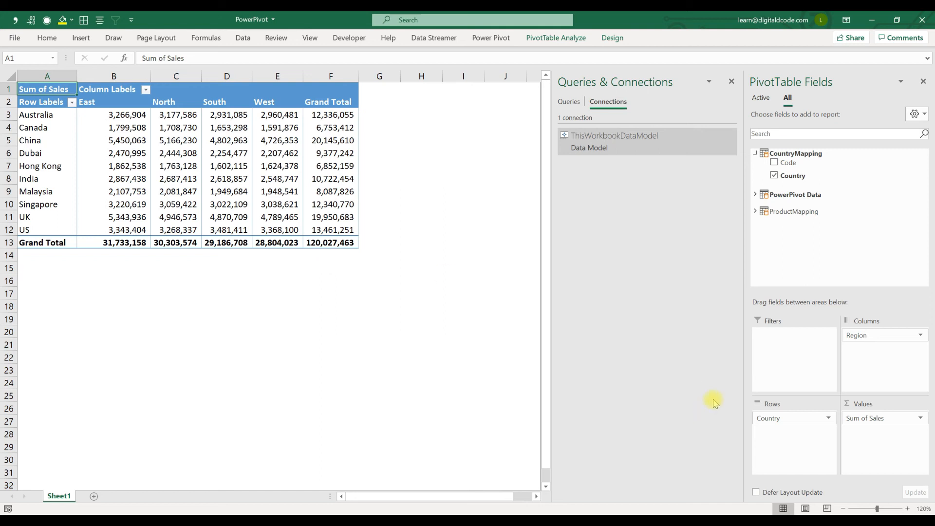
Swap the row field to PowerPivot Data's Country for comparison, and bring back CountryMapping's Country
left_click_drag(785, 422, 812, 252)
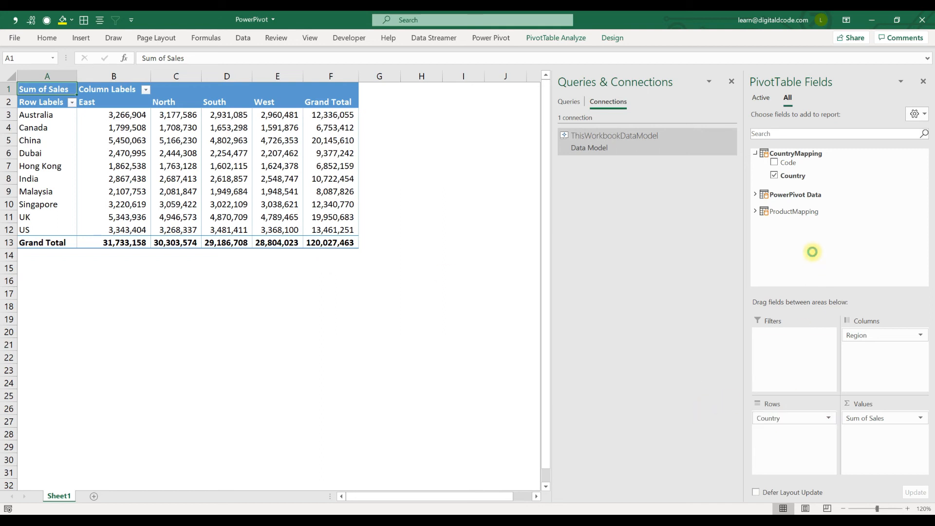
left_click(755, 194)
left_click_drag(791, 188, 795, 440)
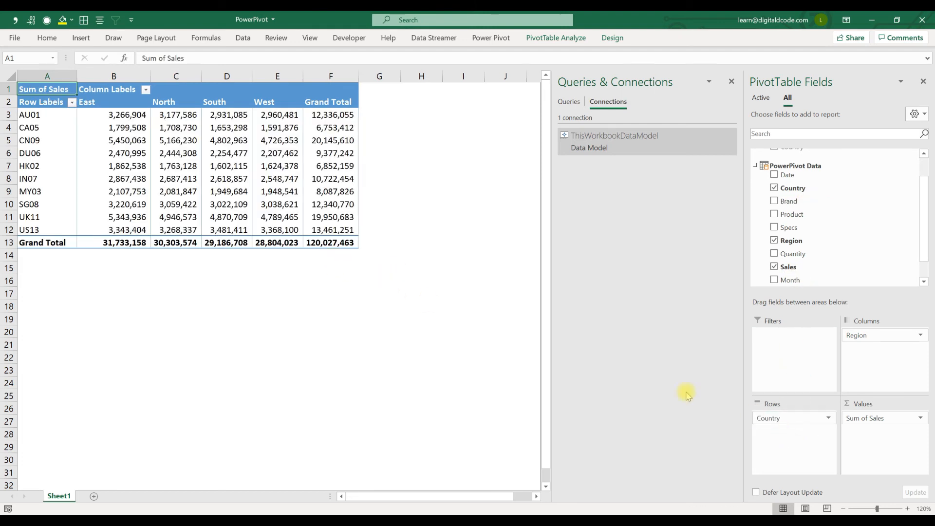
left_click_drag(794, 421, 834, 214)
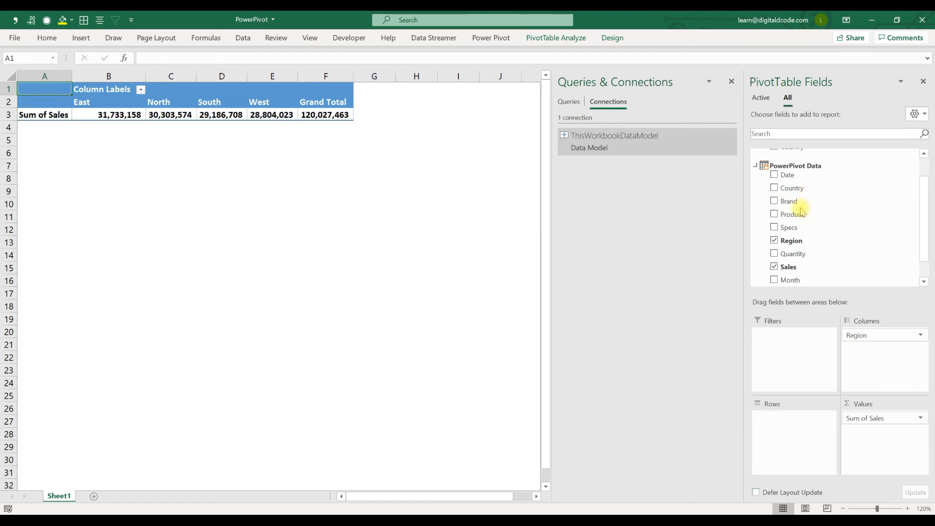
scroll(796, 206, "up", 2)
left_click_drag(803, 176, 809, 432)
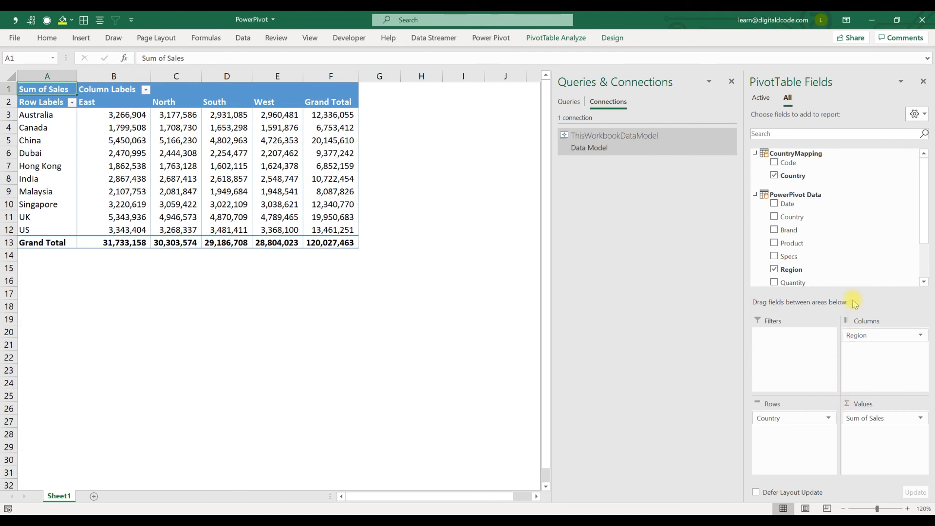
Add ProductMapping's Product below Country in the PivotTable rows and show the report in tabular form
scroll(808, 204, "down", 3)
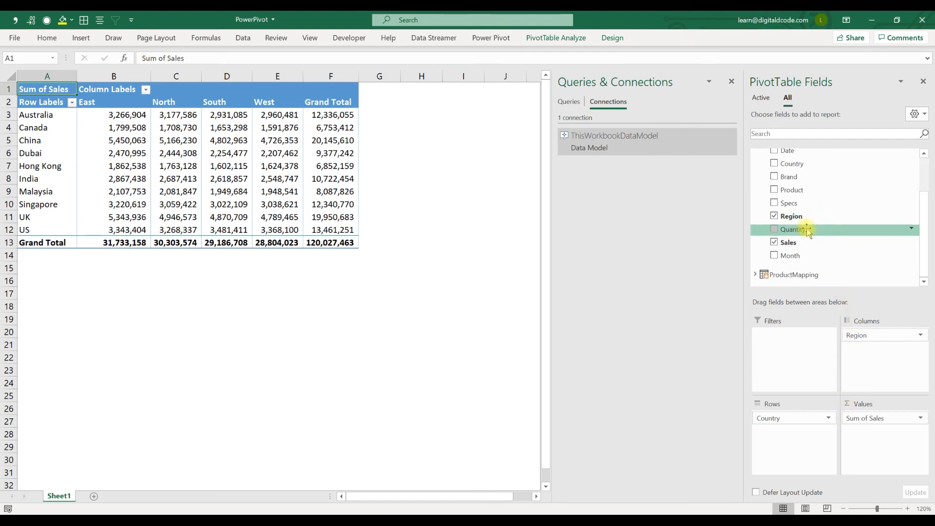
left_click_drag(790, 260, 809, 451)
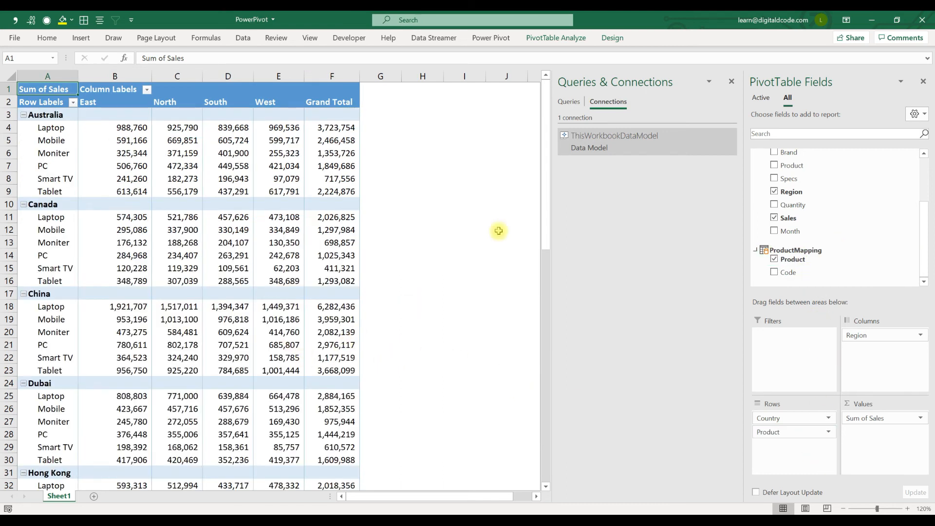
left_click(612, 38)
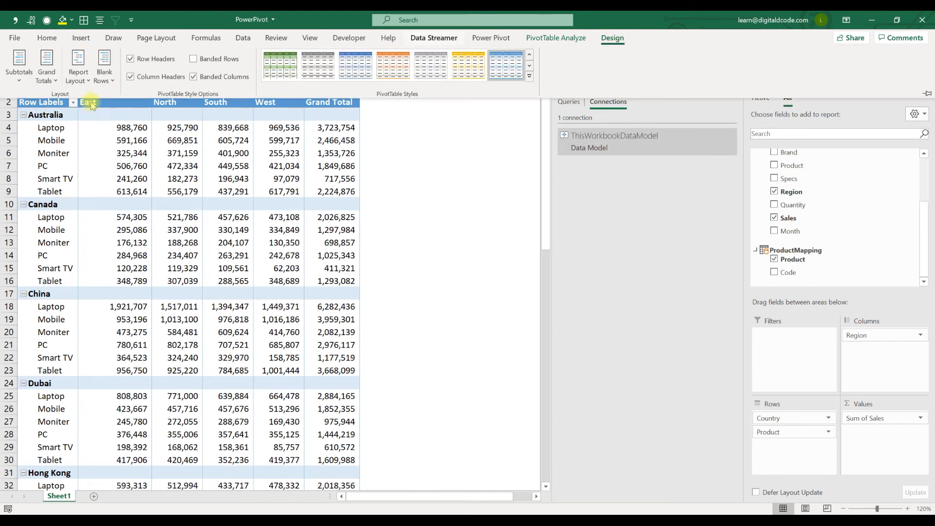
left_click(81, 73)
left_click(116, 156)
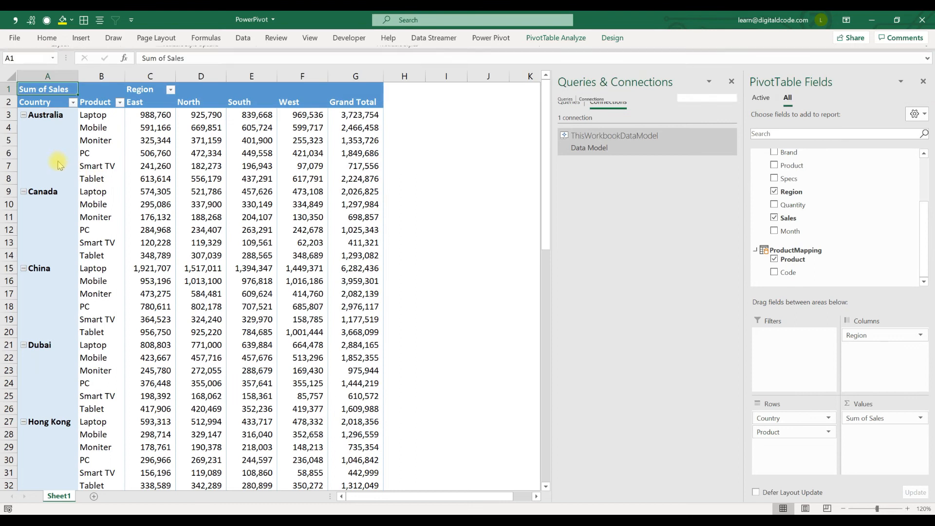
Show a subtotal row for each country in the PivotTable and look through the report
right_click(52, 154)
left_click(128, 248)
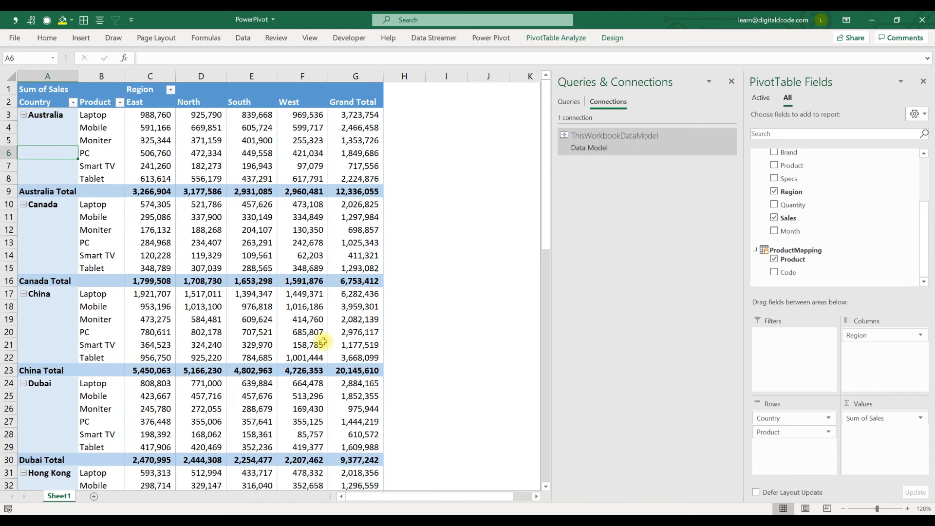
scroll(397, 344, "down", 5)
scroll(397, 345, "up", 5)
Start a new measure in the PowerPivot Data table and name it In'000
left_click(499, 42)
left_click(58, 87)
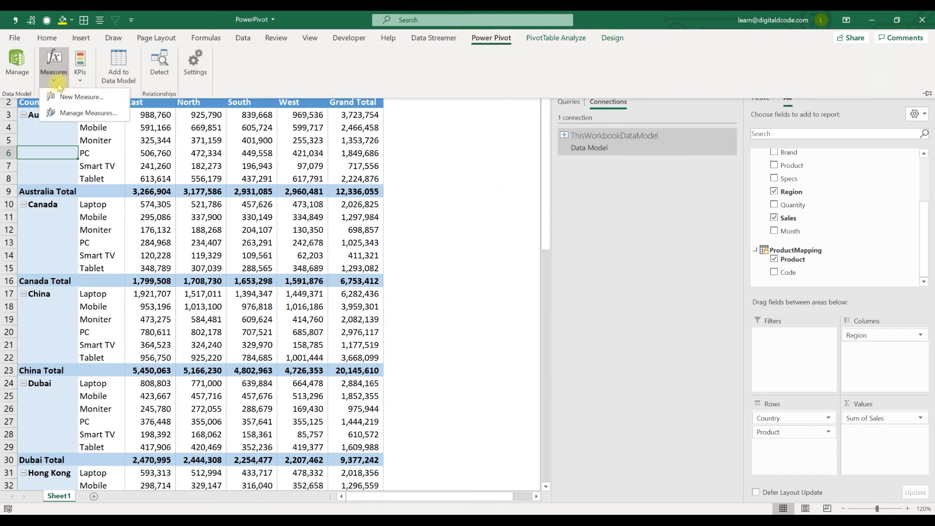
left_click(63, 98)
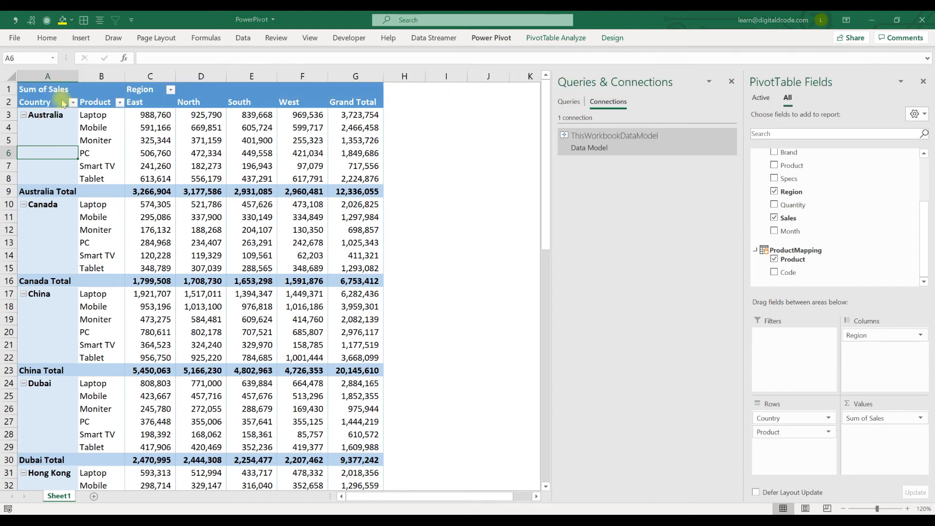
left_click_drag(409, 183, 286, 178)
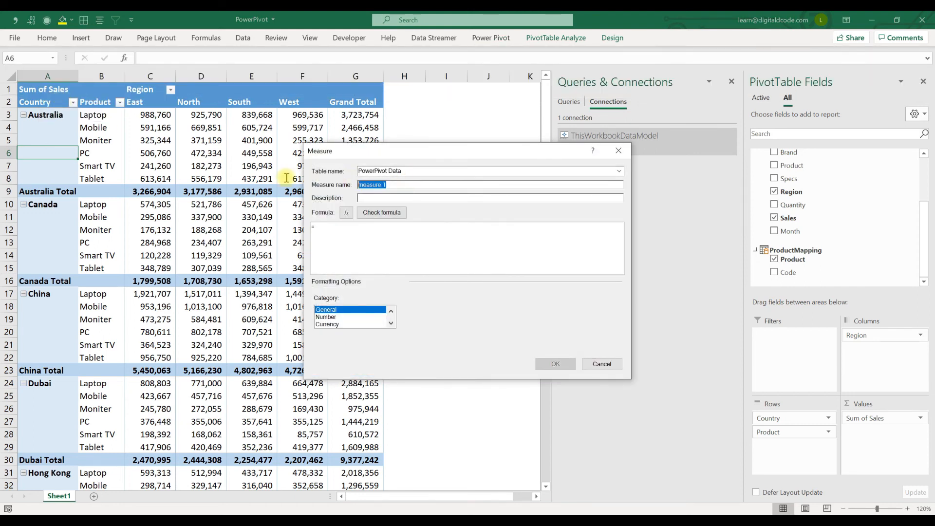
key("BackSpace")
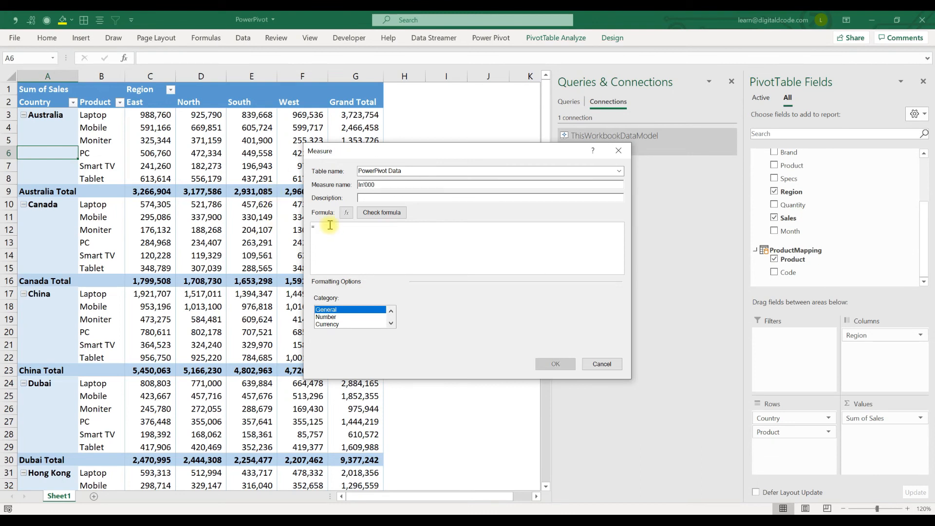
Give the measure the formula =[Sum of Sales]/1000, check it for errors and create the measure
type("sale")
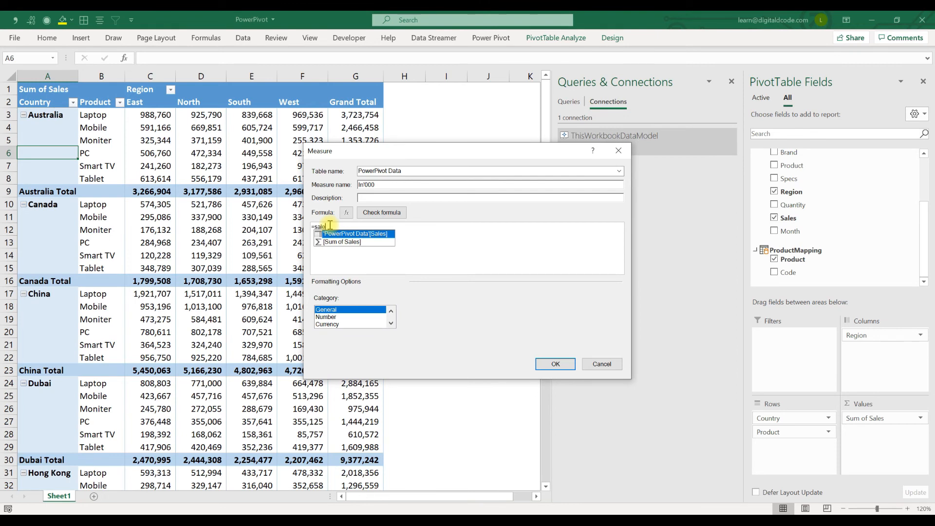
key("Down")
key("Tab")
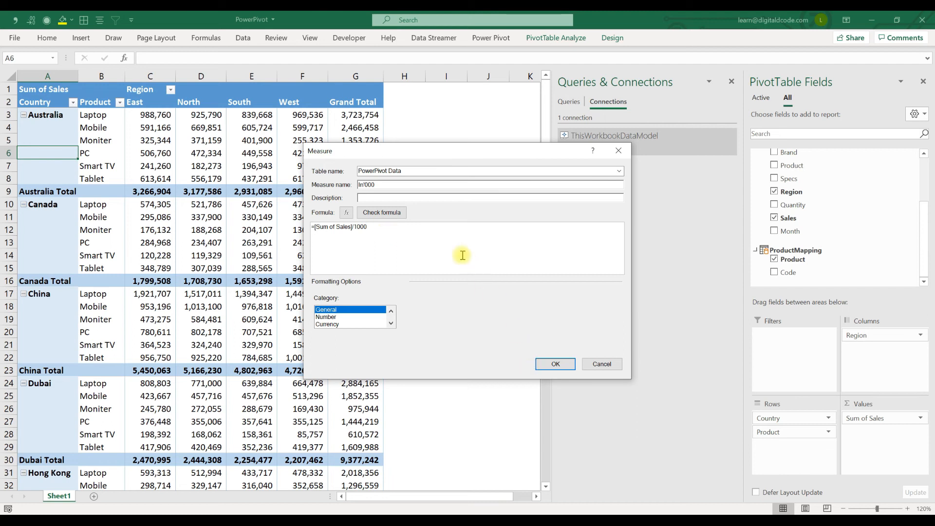
left_click(400, 213)
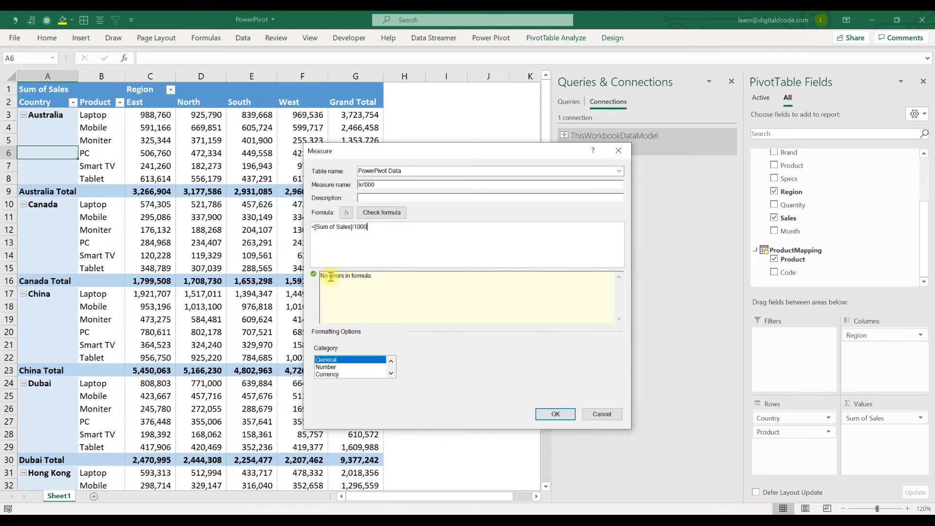
left_click(560, 415)
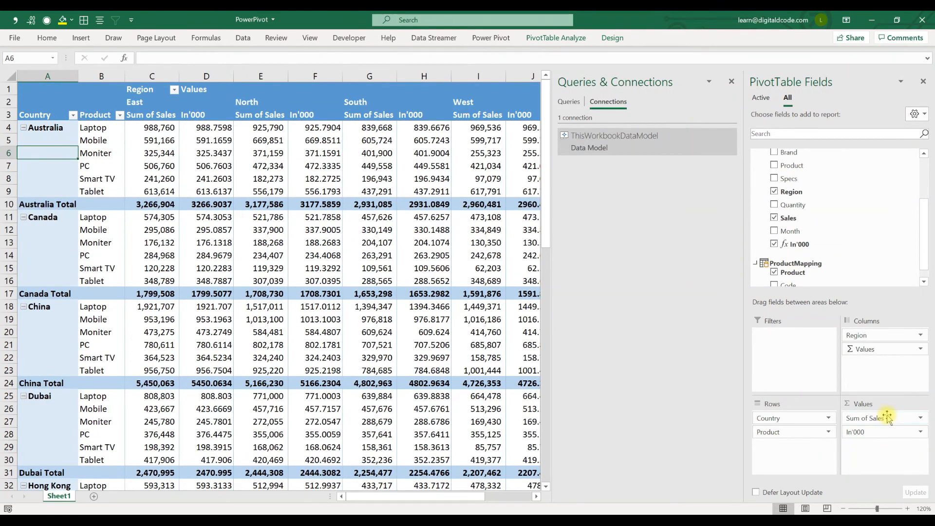
Remove Sum of Sales from the PivotTable values so that only the In'000 measure is reported
left_click_drag(886, 417, 853, 234)
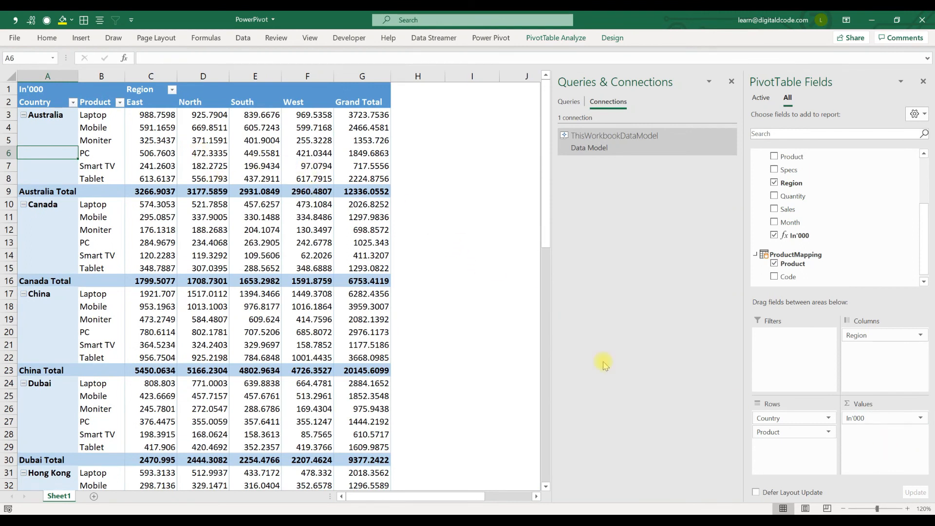
left_click(895, 418)
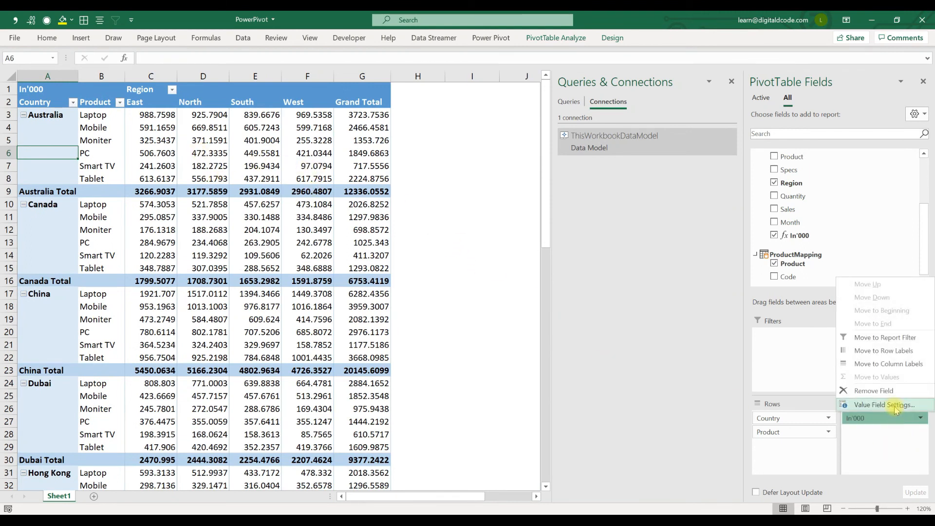
key("Escape")
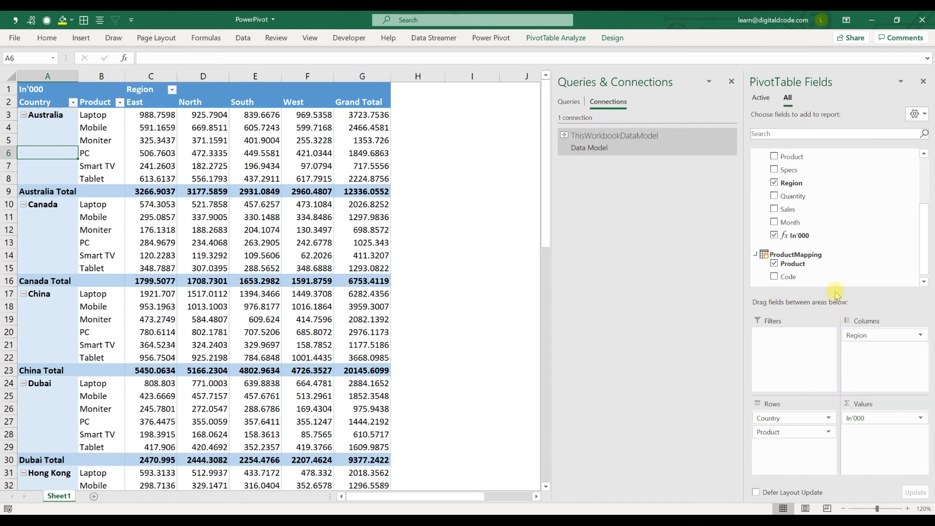
Format the In'000 measure as a whole number with a thousands separator and look through the PivotTable
right_click(808, 233)
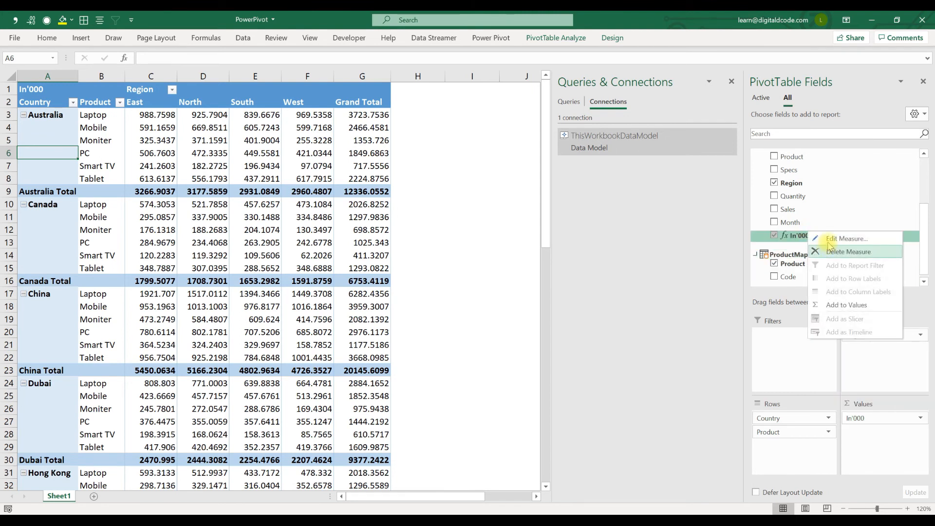
left_click(833, 240)
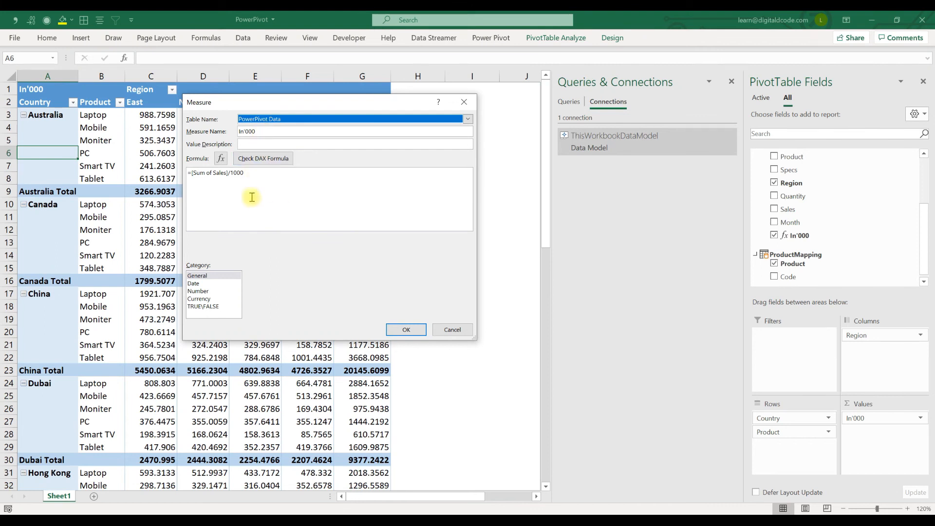
left_click(221, 291)
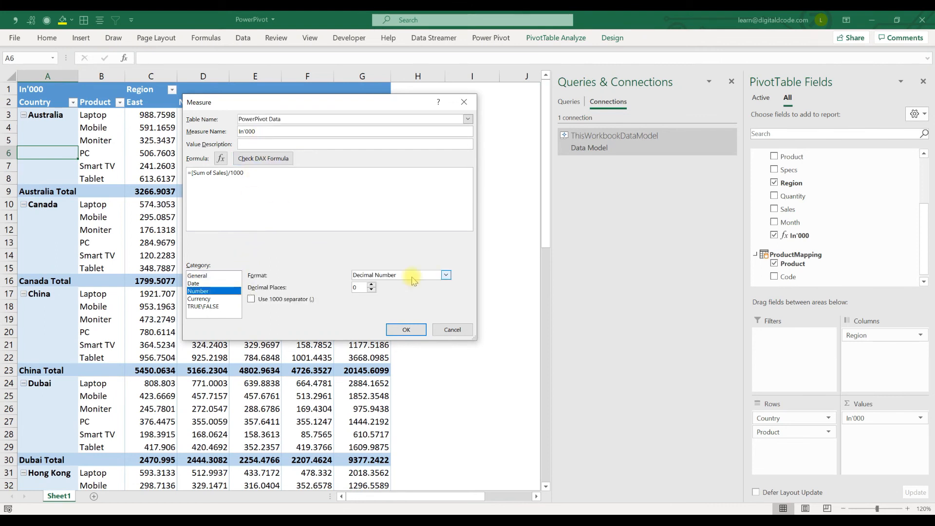
left_click(446, 275)
left_click(408, 298)
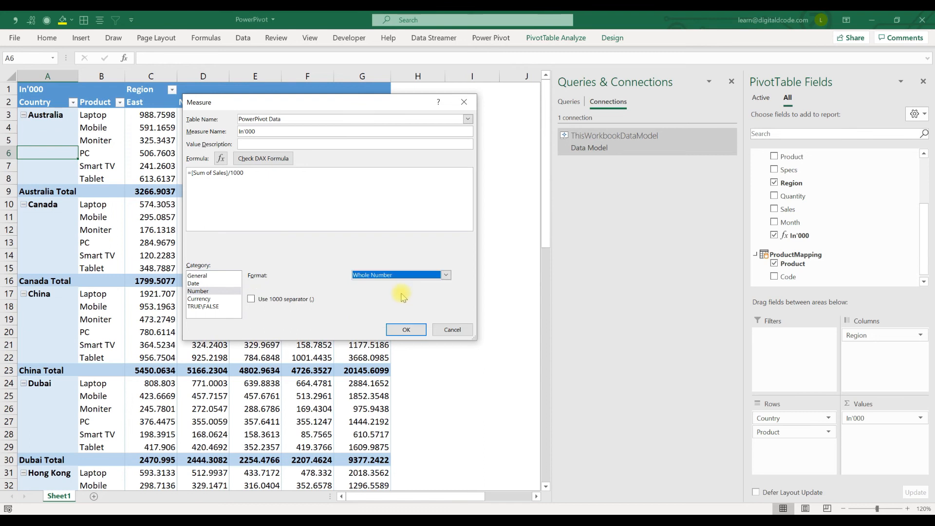
left_click(251, 300)
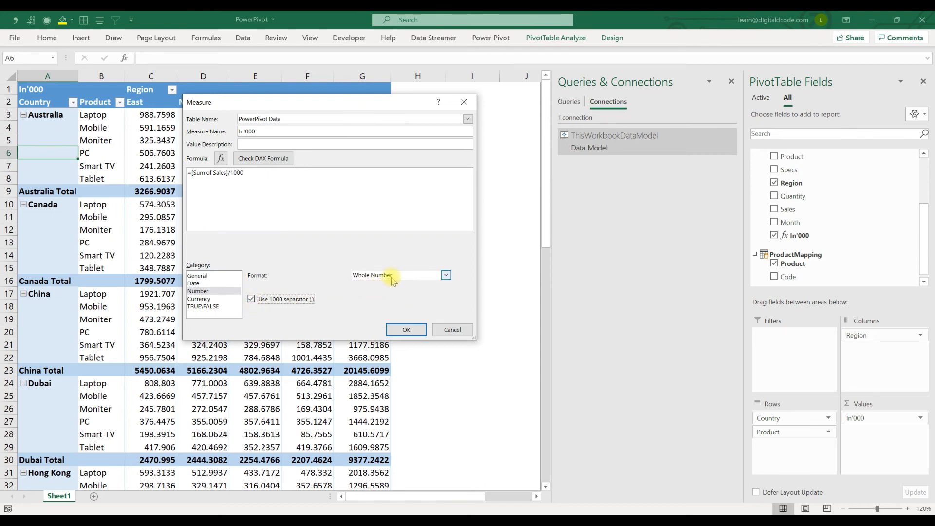
left_click(407, 330)
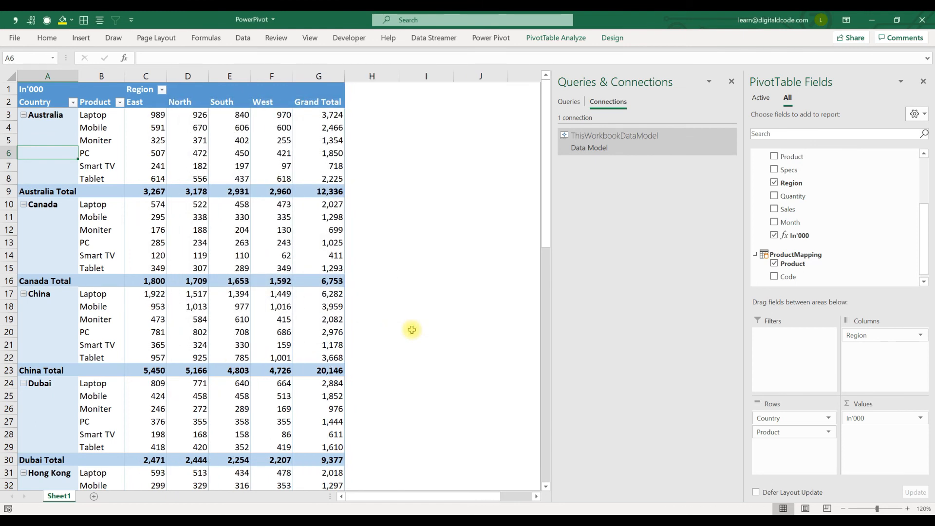
scroll(411, 329, "down", 11)
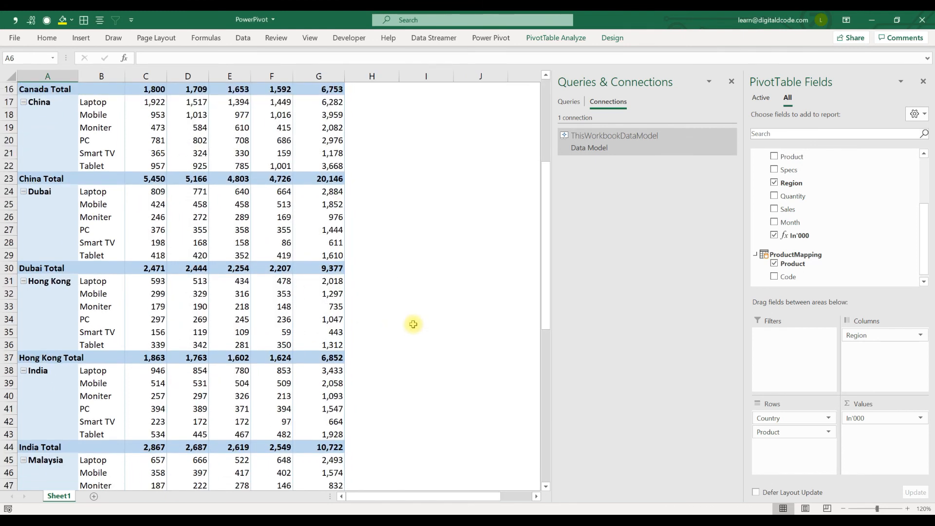
scroll(414, 324, "up", 11)
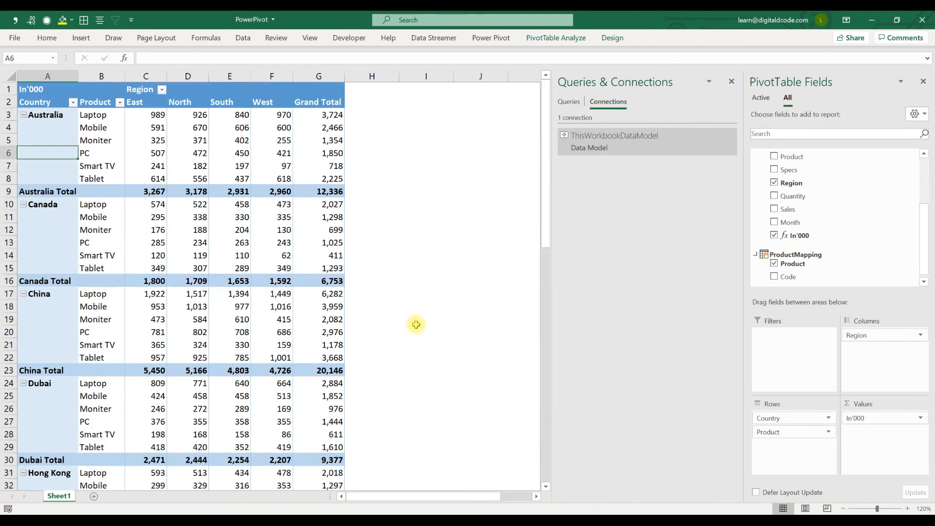
Open the Data Model in Power Pivot's data view and add a column named MonthNo to the PowerPivot Data table
left_click(603, 38)
left_click(491, 39)
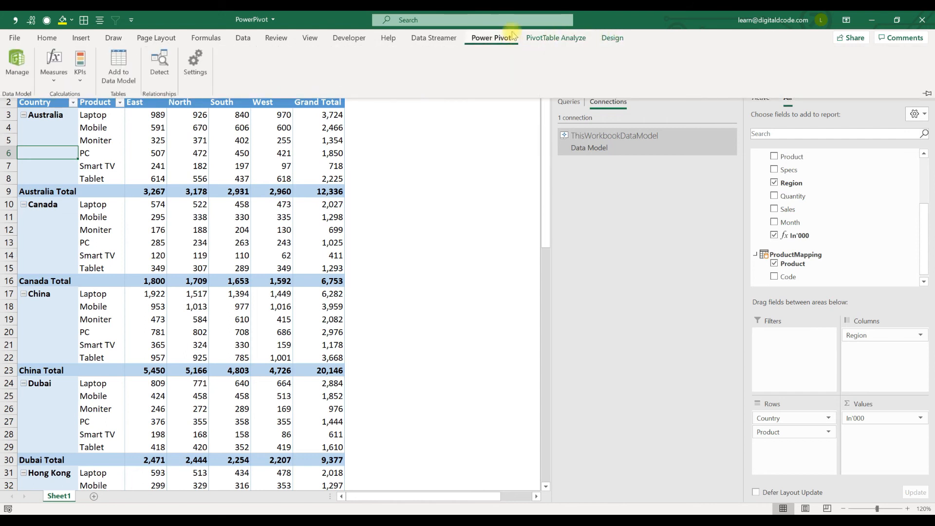
left_click(16, 63)
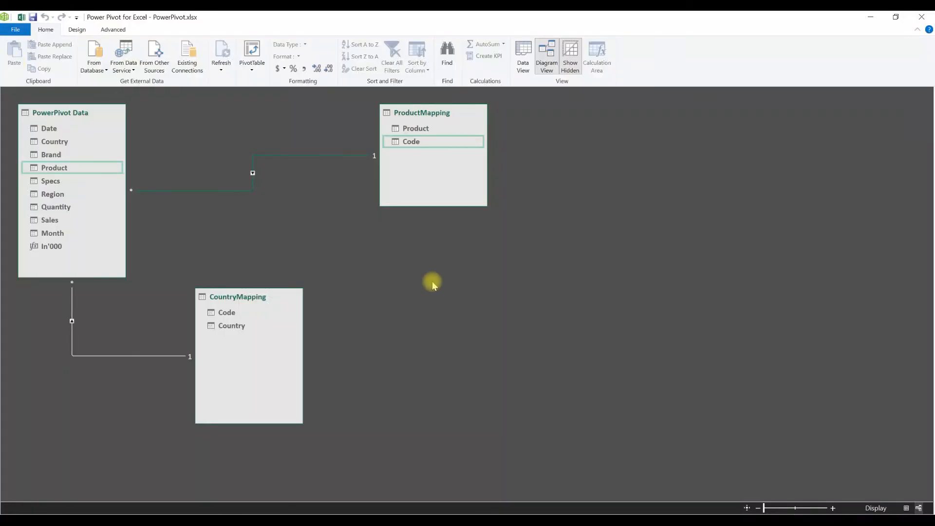
left_click(518, 55)
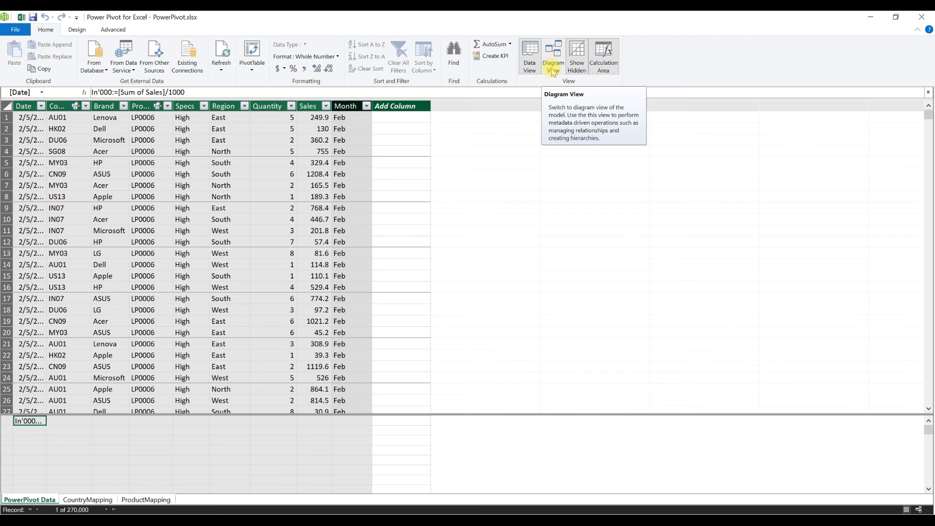
double_click(405, 106)
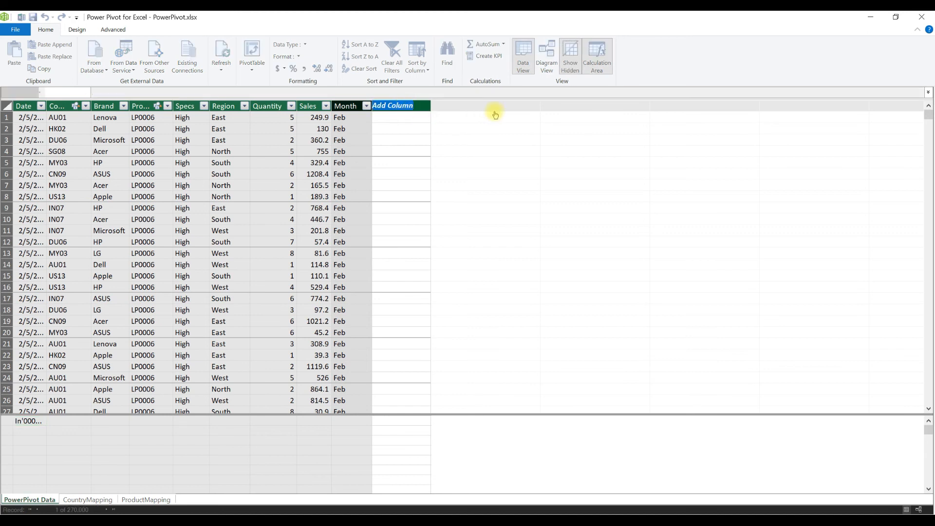
type("MonthNo")
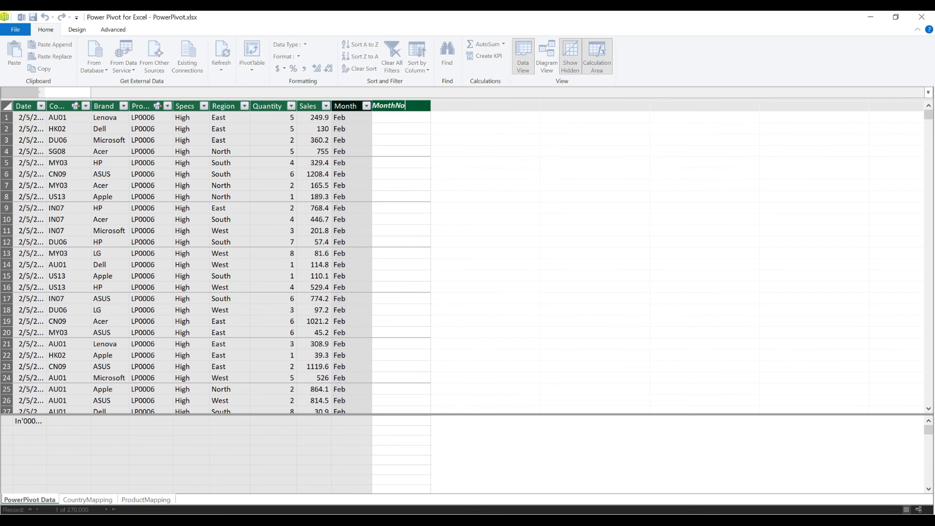
key("Return")
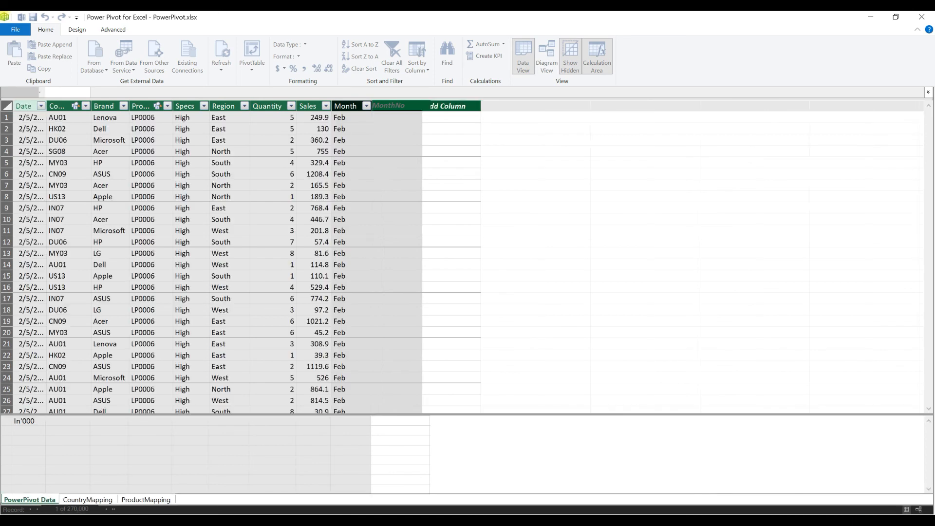
Fill the MonthNo column with the formula =MONTH([Date]) and look through its rows
left_click(151, 92)
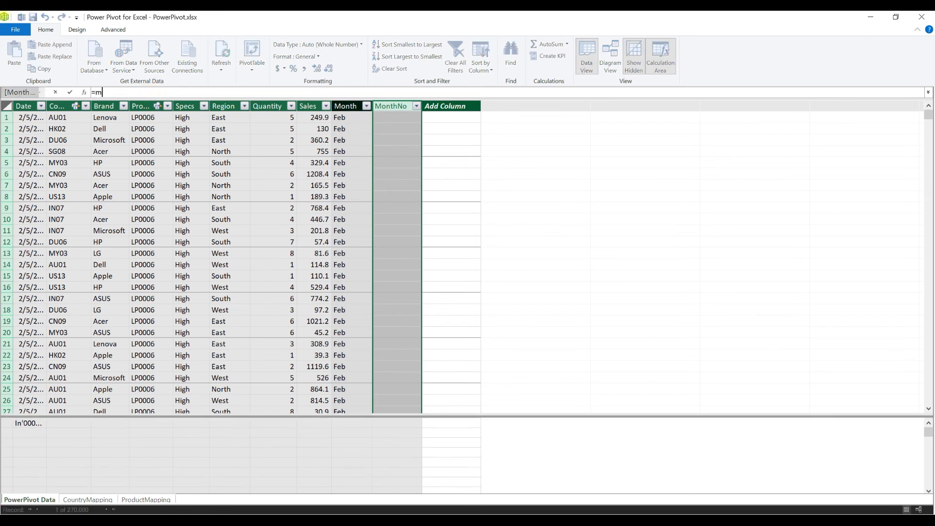
type("month")
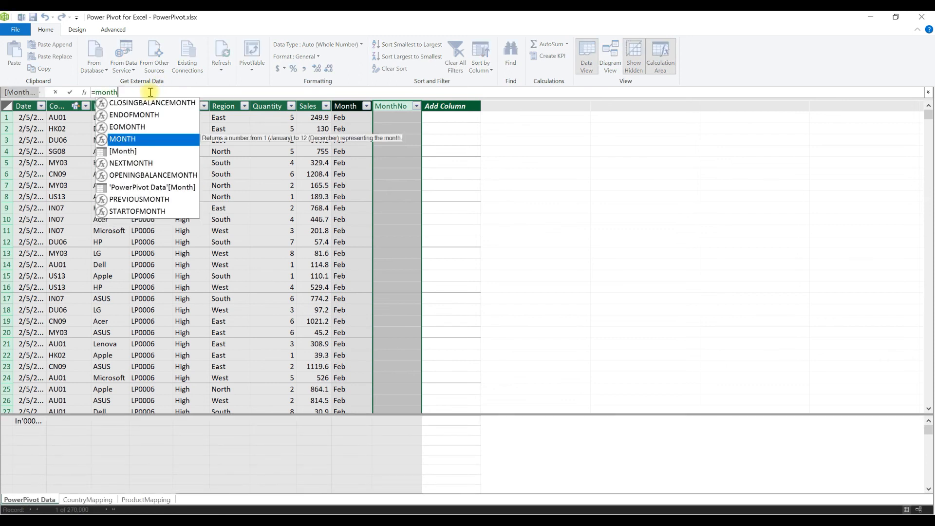
key("Tab")
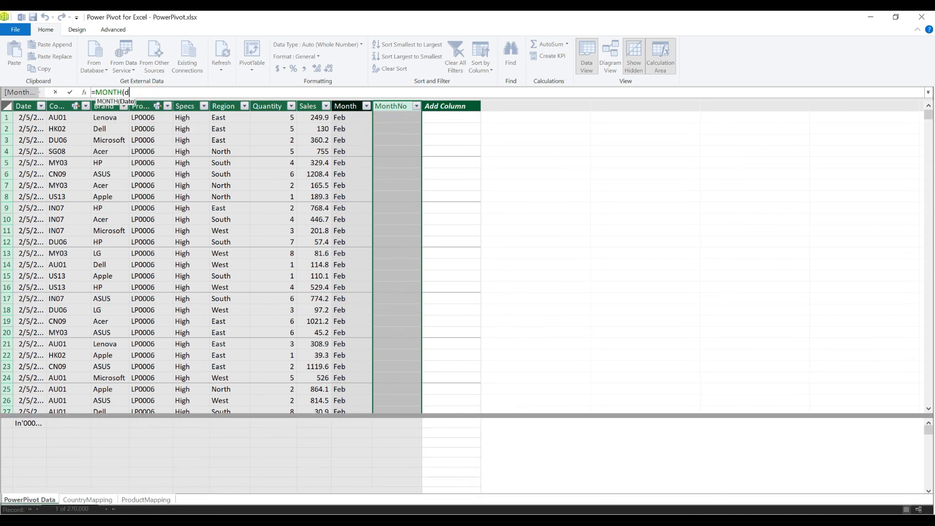
type("date")
key("Down")
key("Tab")
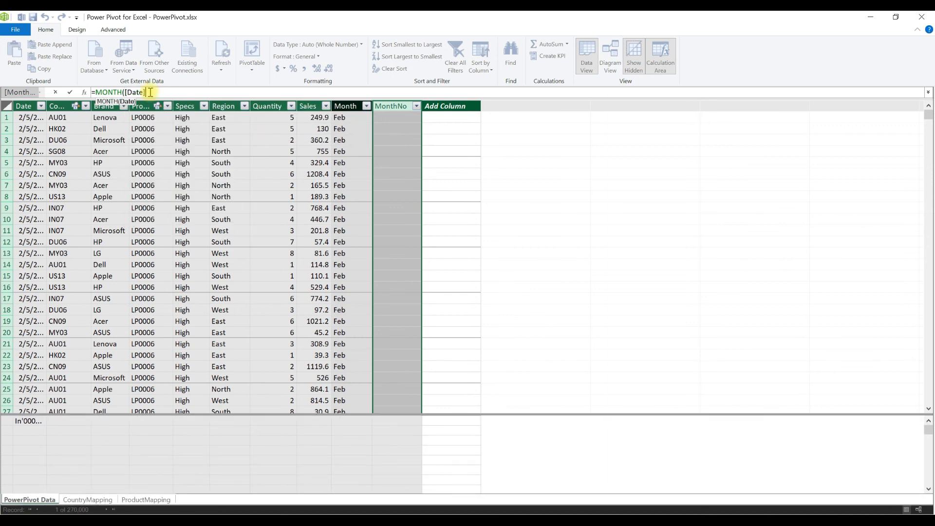
type(")")
key("Return")
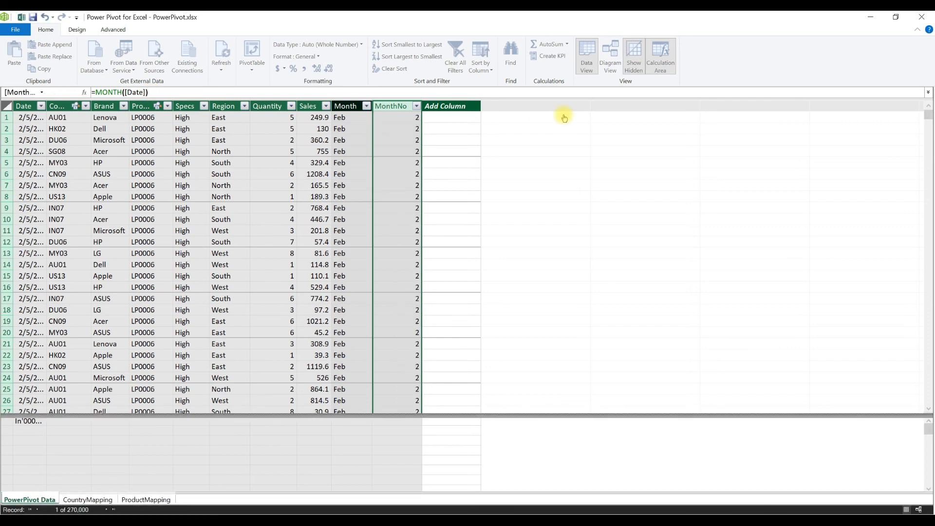
scroll(409, 236, "down", 5)
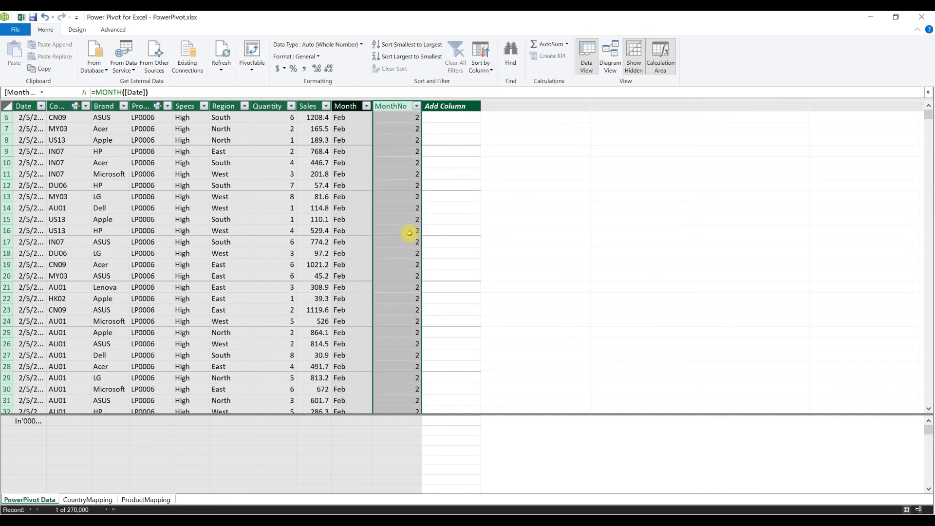
scroll(409, 237, "down", 10)
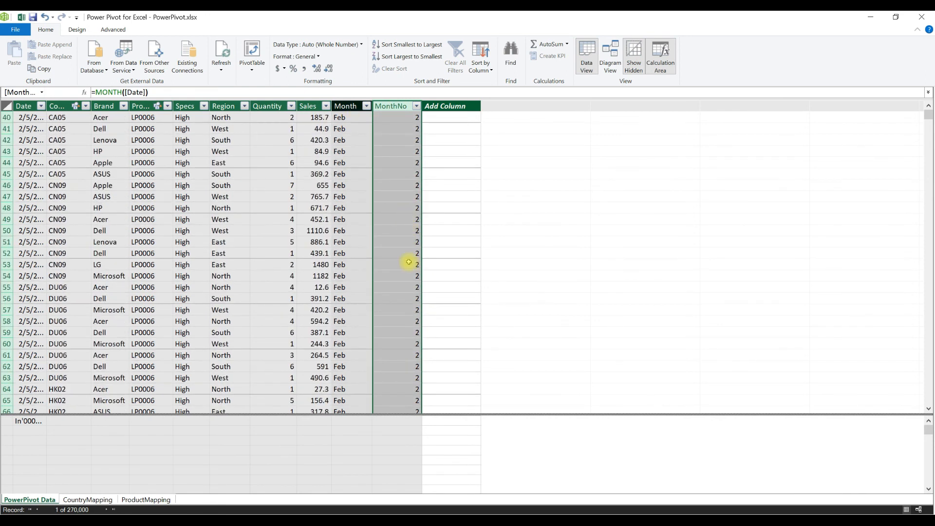
scroll(404, 261, "down", 1)
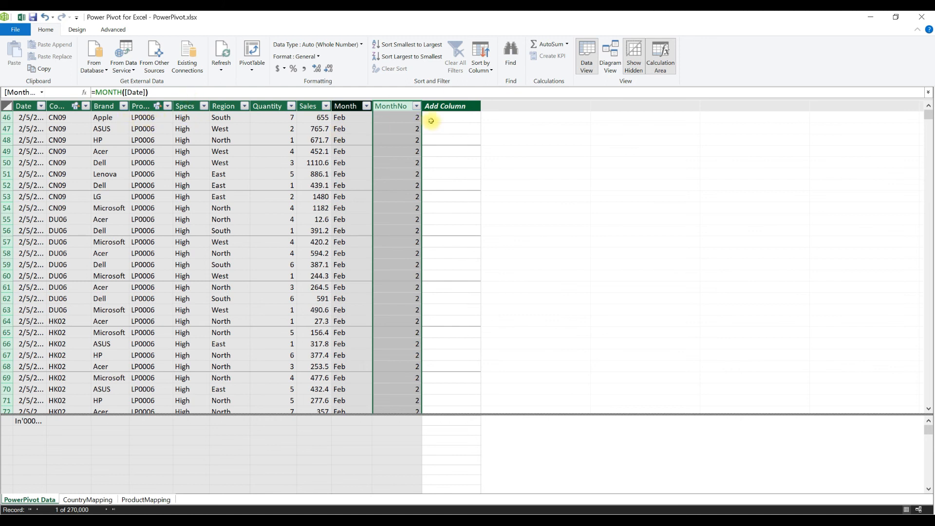
Add another column to the PowerPivot Data table and name it CountryShrtName
left_click(462, 107)
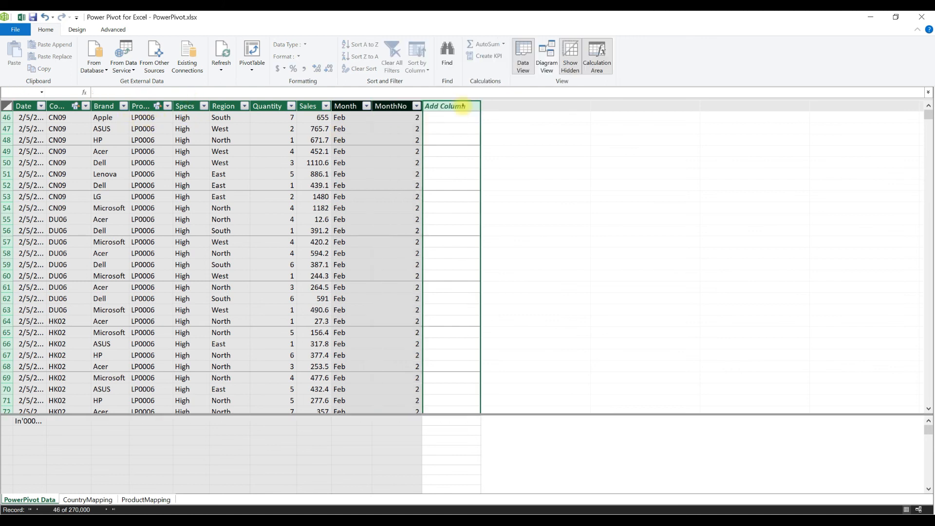
double_click(463, 106)
type("Por")
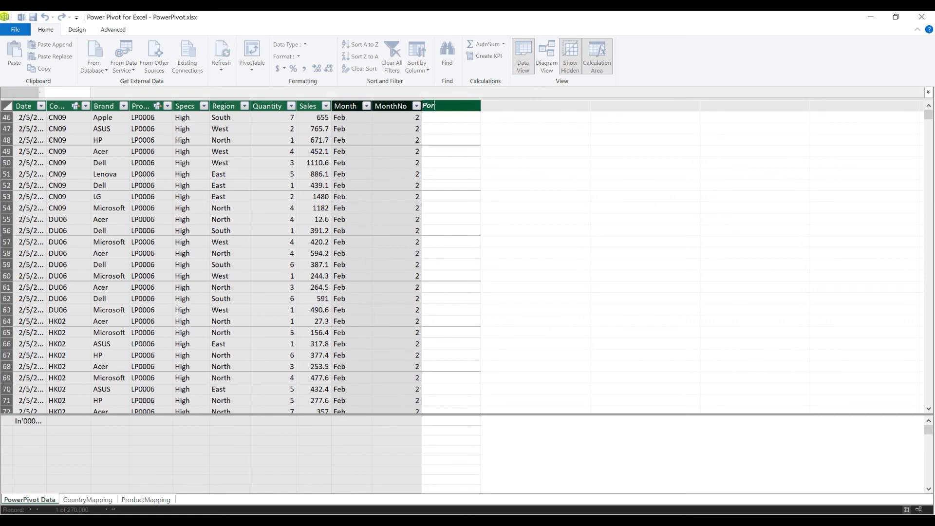
key("BackSpace")
type("rod")
type("Shrtn")
key("BackSpace")
type("Name")
key("BackSpace")
key("BackSpace")
key("BackSpace")
key("BackSpace")
type("Ctry")
key("BackSpace")
key("BackSpace")
key("BackSpace")
type("ountry")
key("Return")
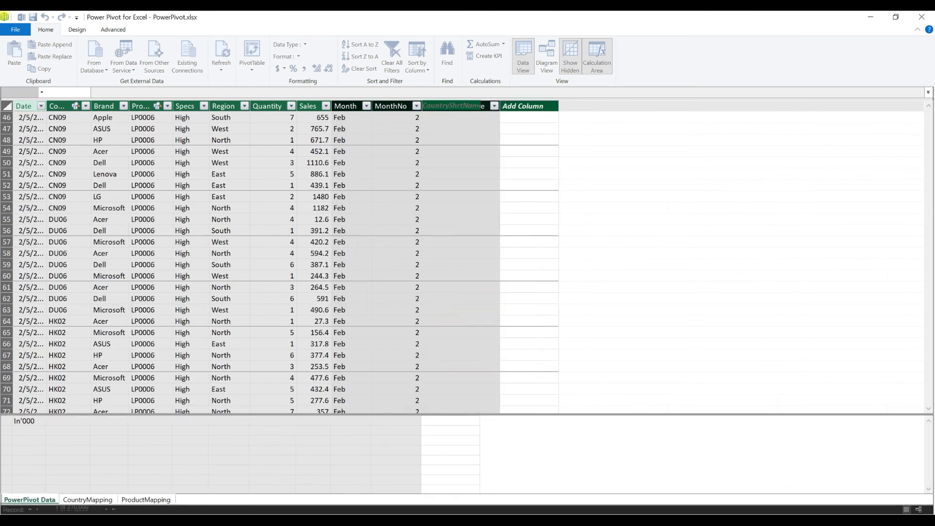
Fill the CountryShrtName column with the formula =LEFT([Country],2)
left_click(192, 91)
type("lef")
key("Tab")
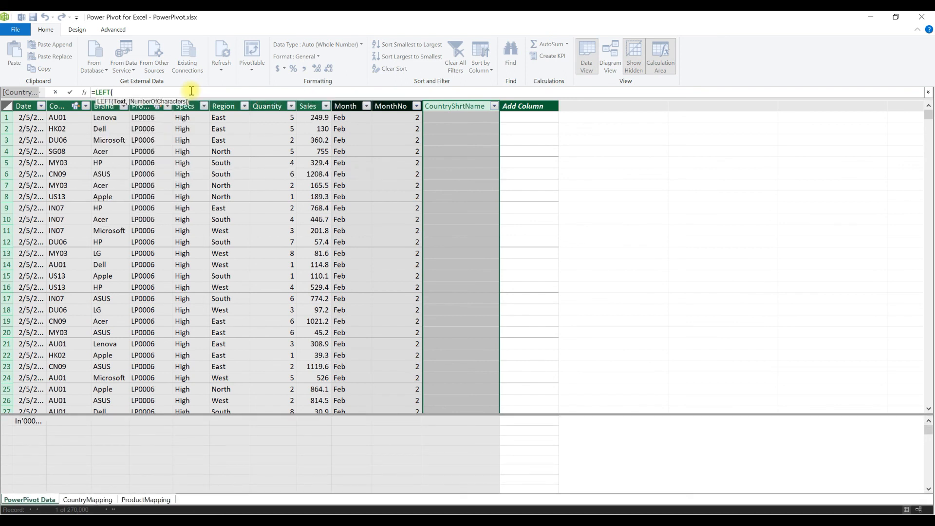
type("cou")
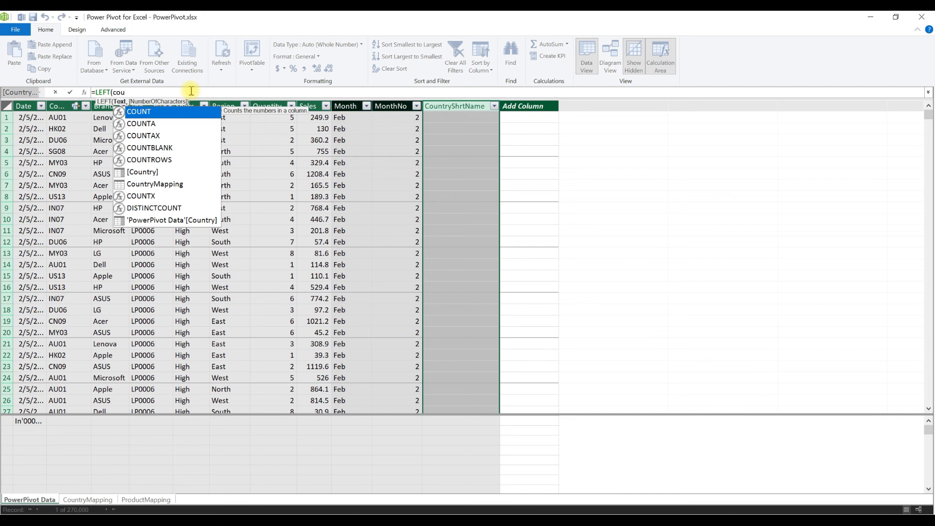
type("nt")
key("Down")
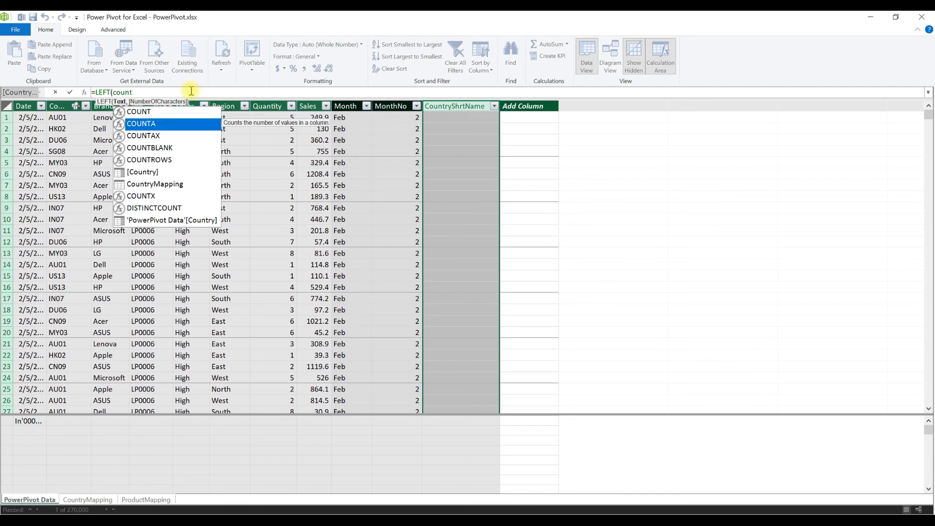
key("Down")
key("Down")
key("Down")
key("Down")
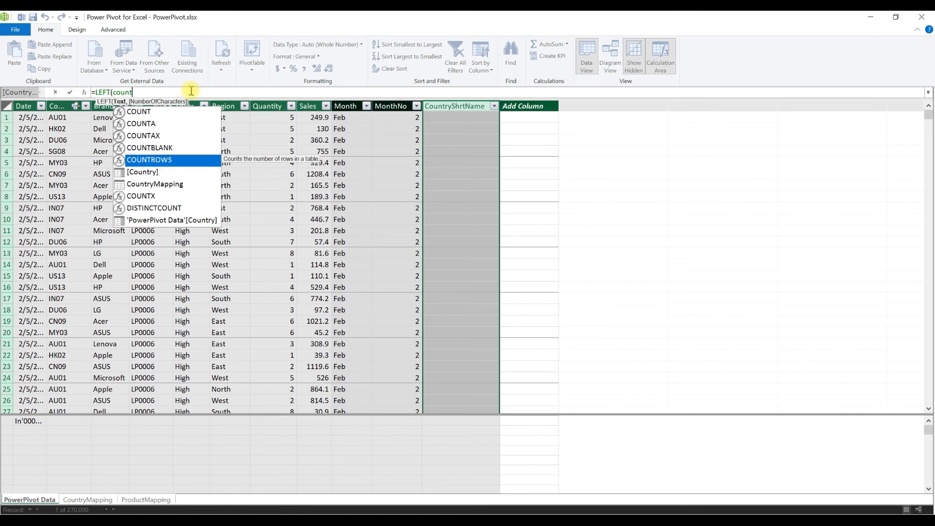
key("Tab")
type(",2)")
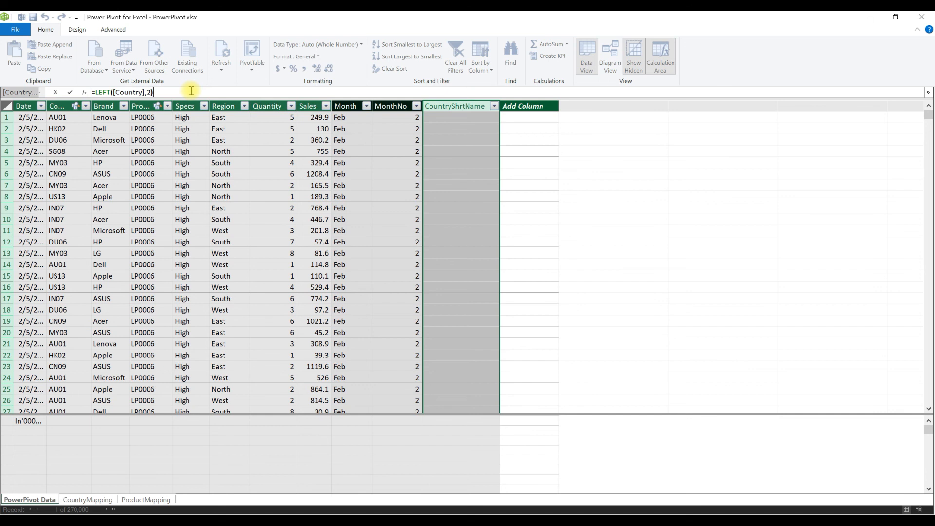
key("Return")
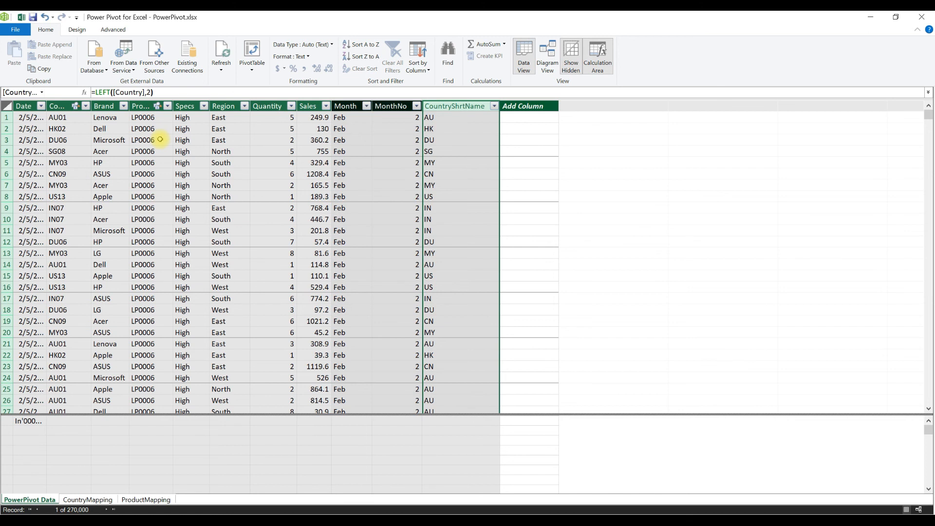
Review the formulas of the Month, MonthNo and CountryShrtName columns, and switch back to the Excel workbook
left_click(345, 105)
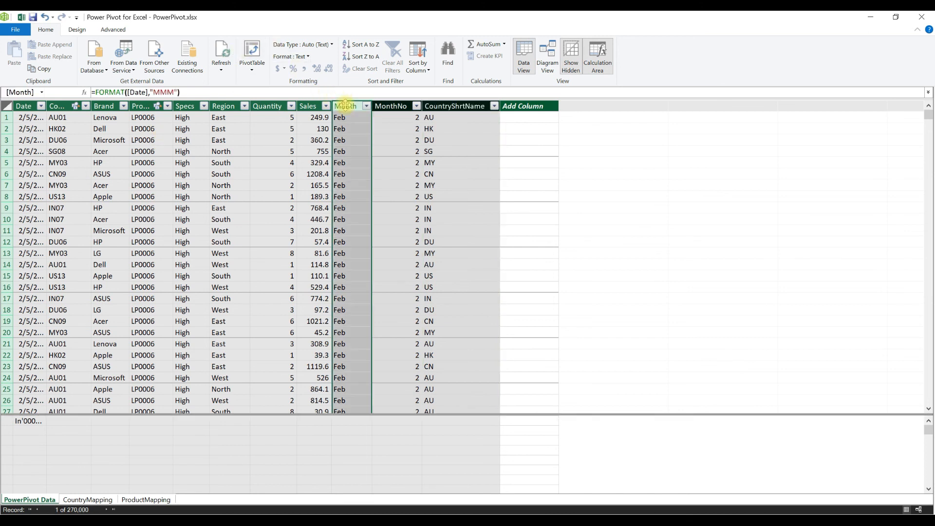
left_click(390, 106)
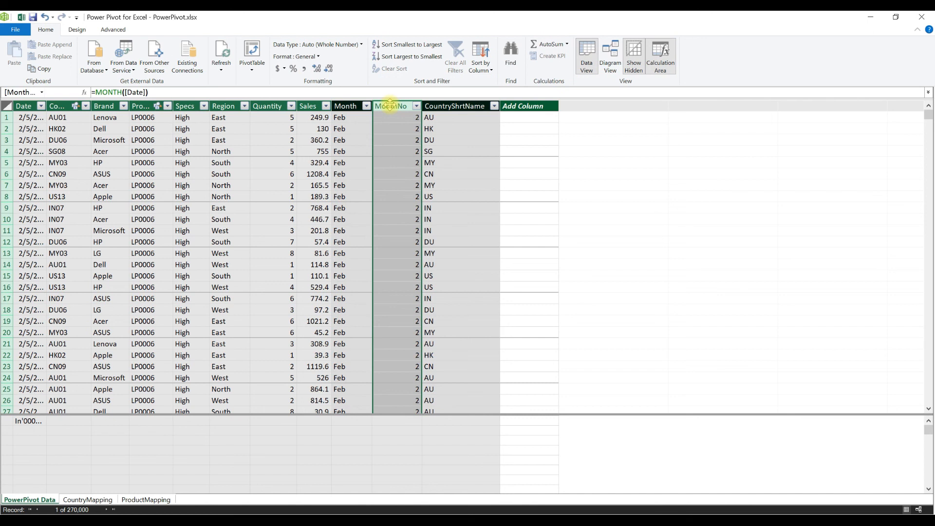
left_click(460, 106)
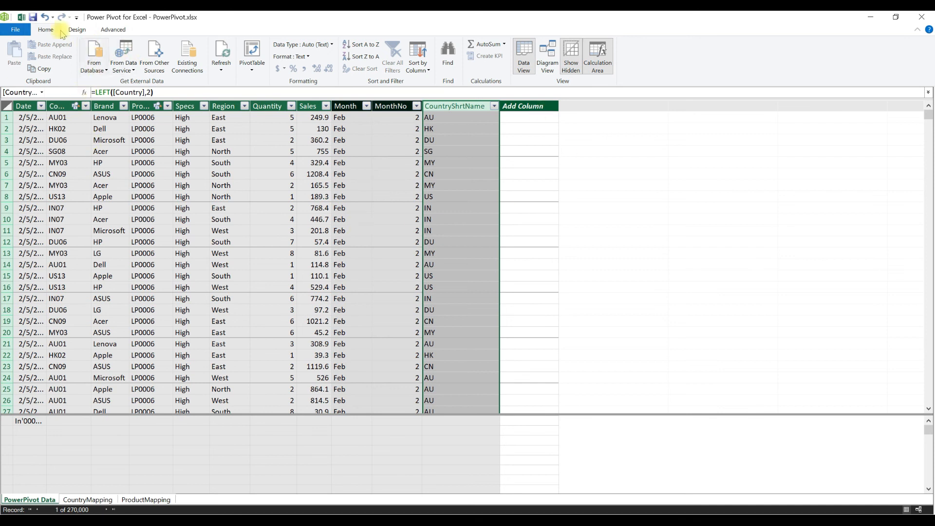
left_click(24, 18)
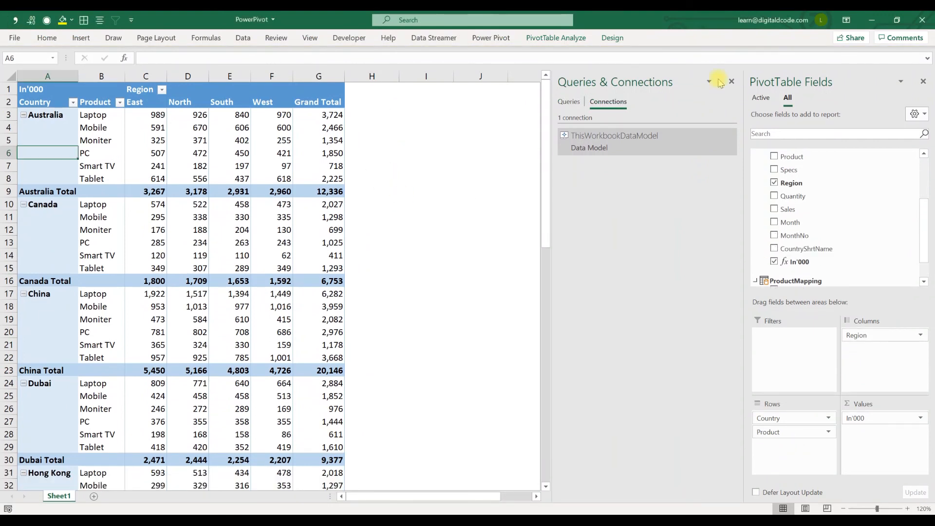
left_click(612, 37)
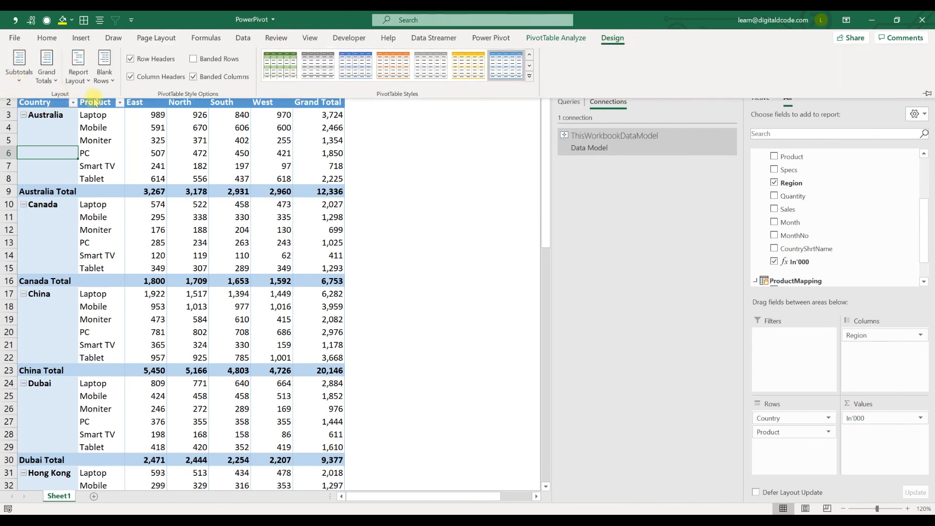
left_click(553, 39)
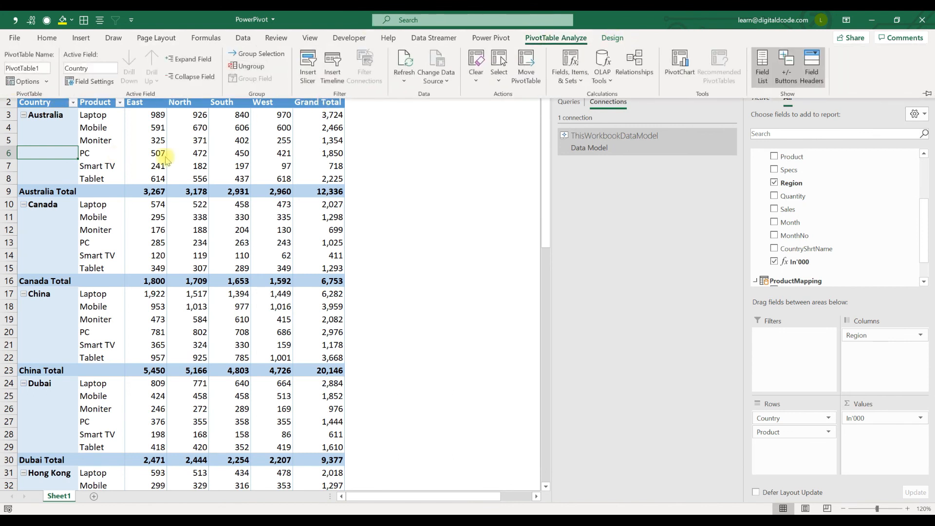
left_click(384, 193)
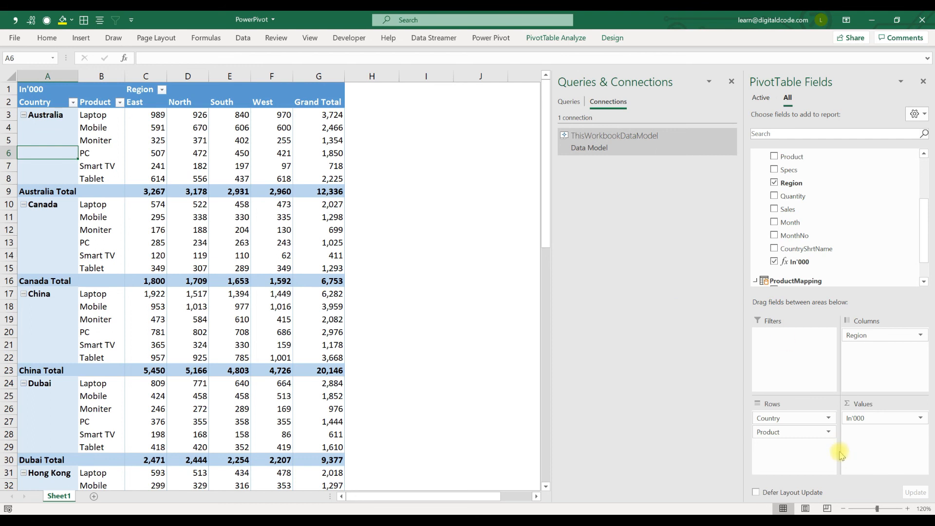
Add Brand to the PivotTable as the report filter with Country above Product in the rows, and autofit column A
left_click_drag(800, 420, 799, 361)
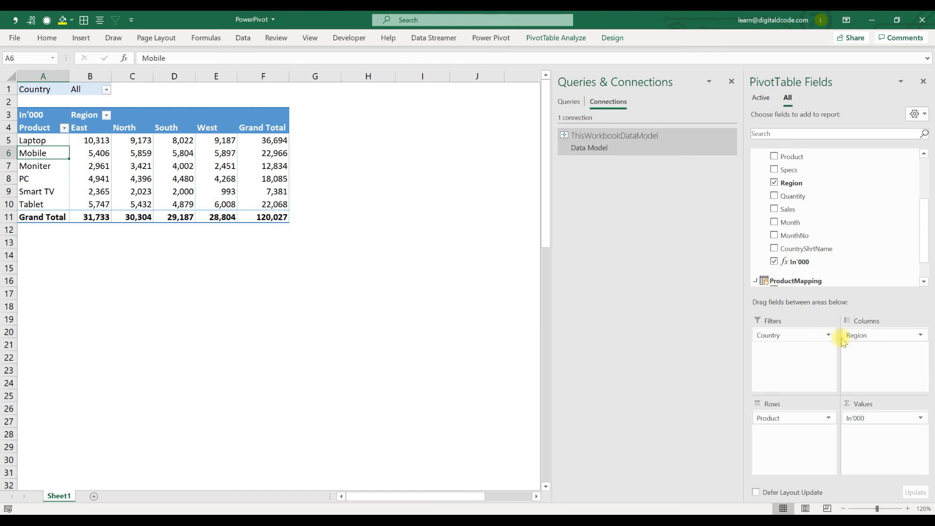
left_click_drag(804, 156, 815, 418)
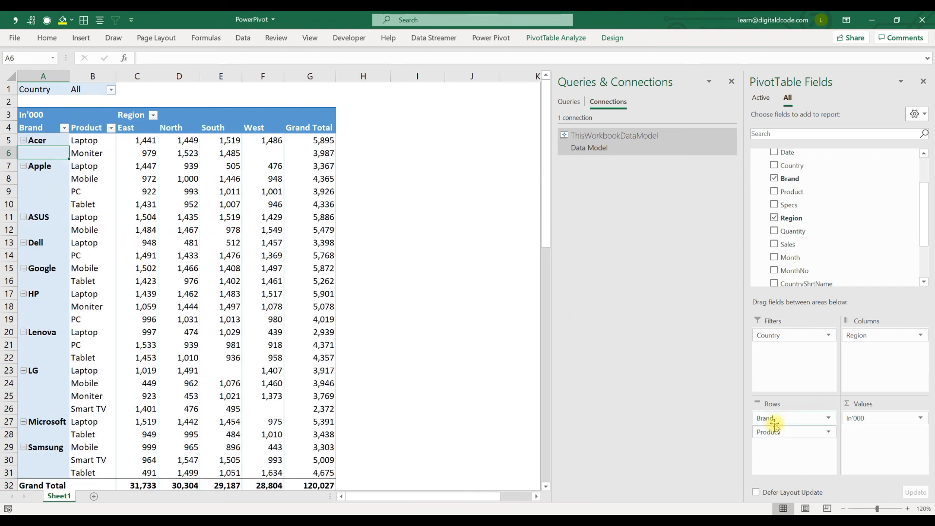
mouse_move(783, 418)
left_mouse_down()
mouse_move(793, 340)
mouse_move(789, 414)
left_mouse_up()
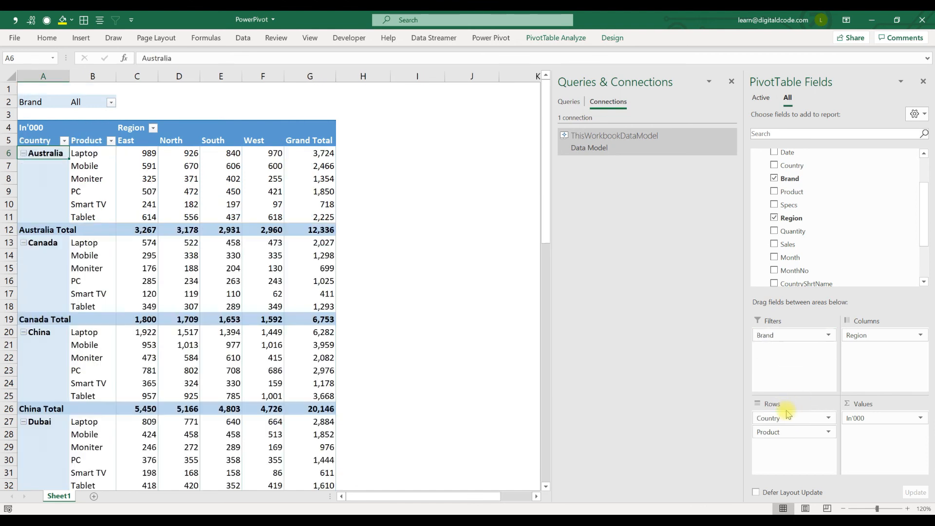
double_click(69, 76)
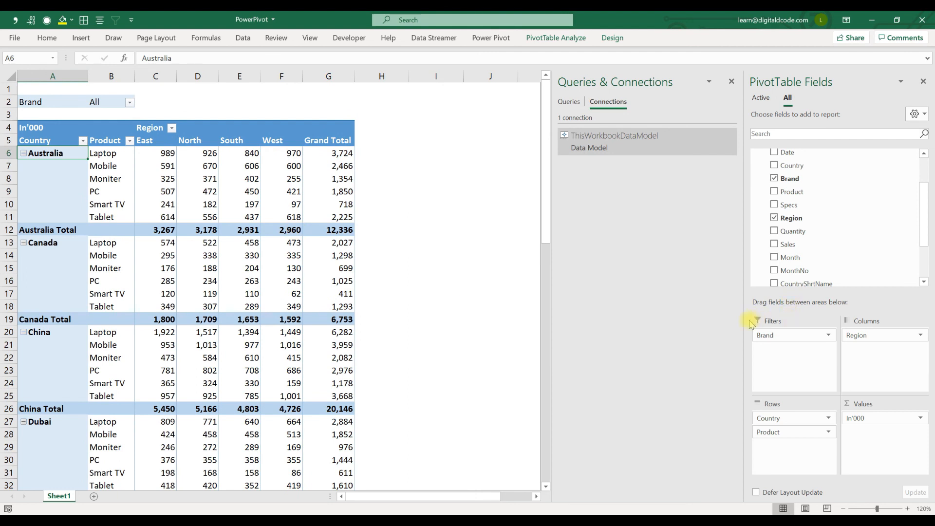
Check the PivotTable's options for the availability of Show Report Filter Pages for the Brand filter
left_click(615, 38)
left_click(579, 39)
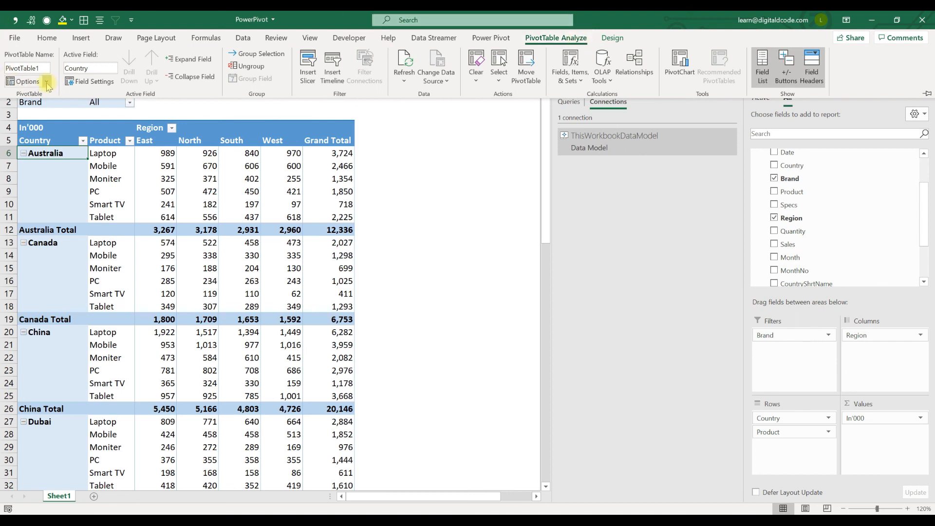
left_click(46, 82)
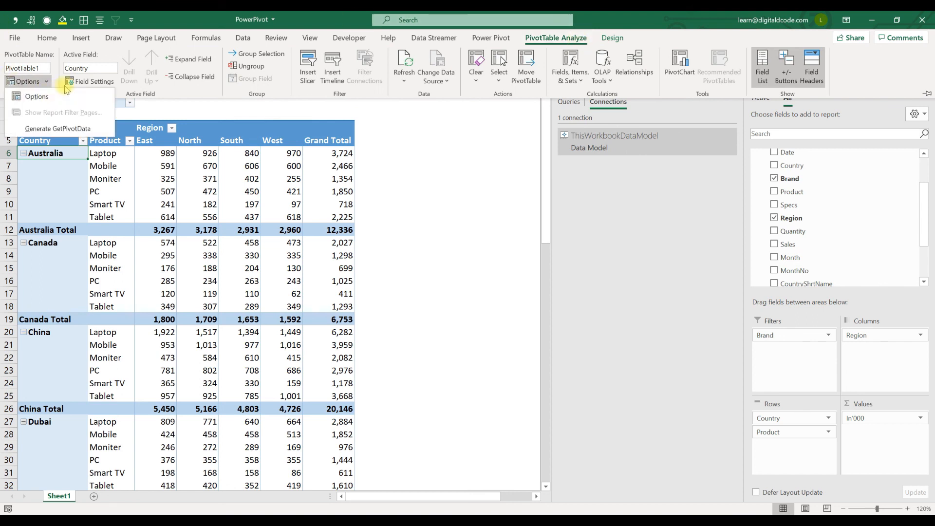
left_click(329, 166)
left_click(47, 82)
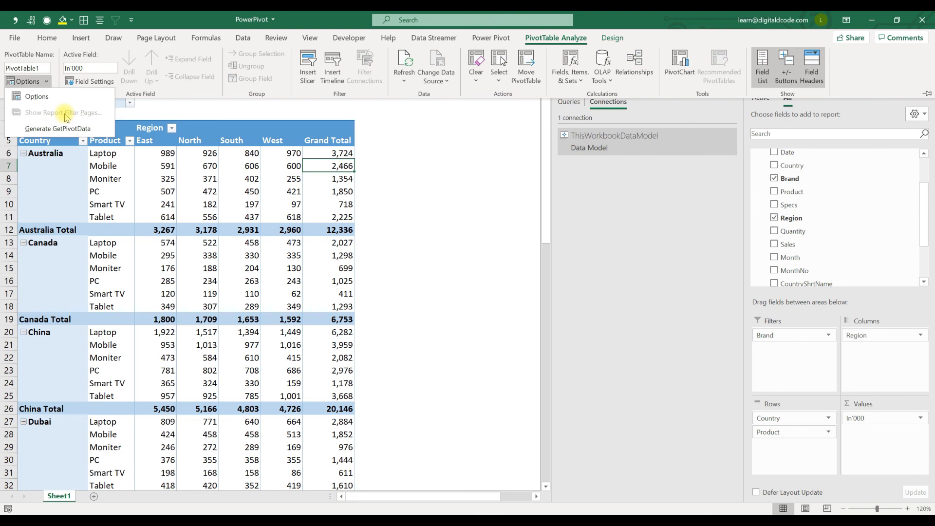
key("Escape")
key("Escape")
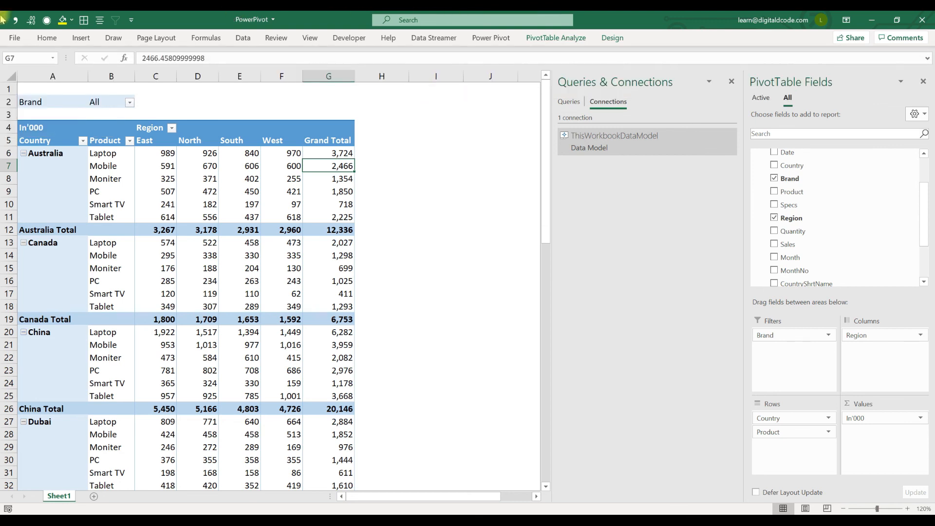
Inspect the Month and CountryShrtName formulas and the commands available for the Sales column in Power Pivot, and return to the Excel workbook
left_click(486, 38)
left_click(16, 61)
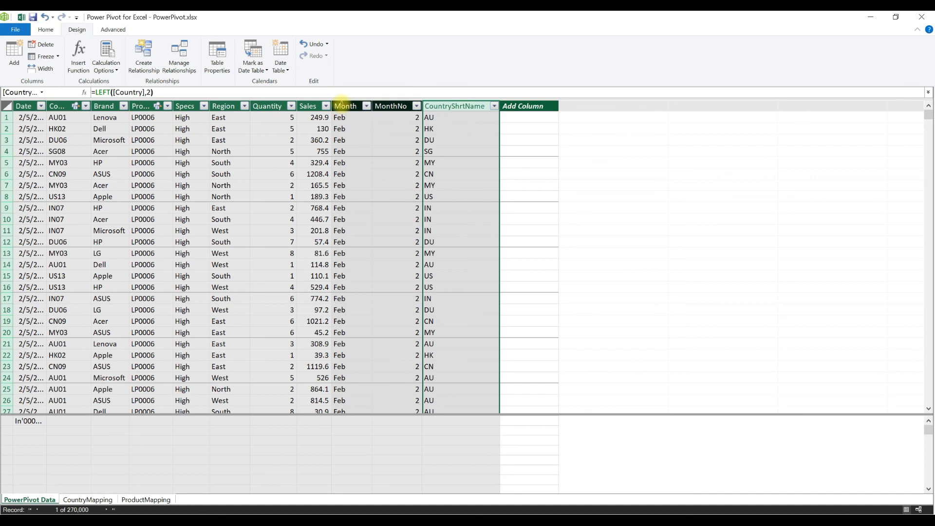
left_click(342, 106)
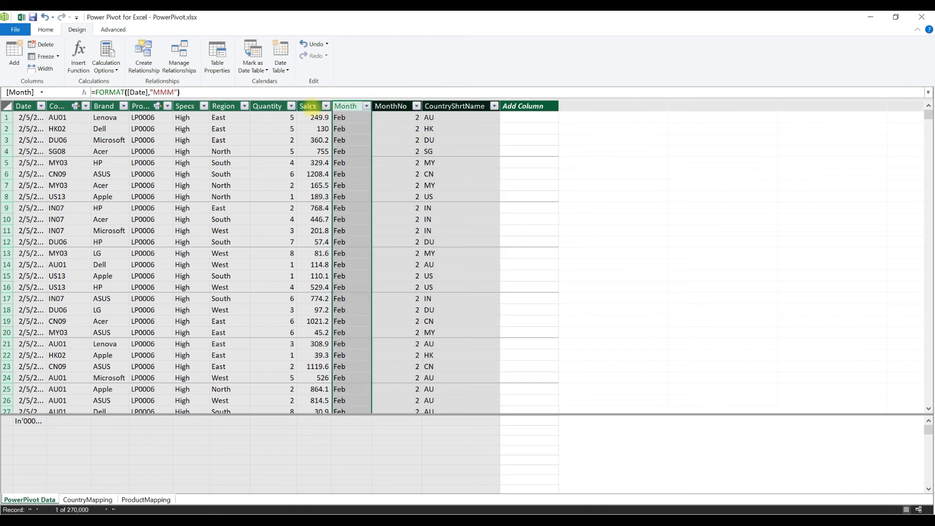
right_click(311, 106)
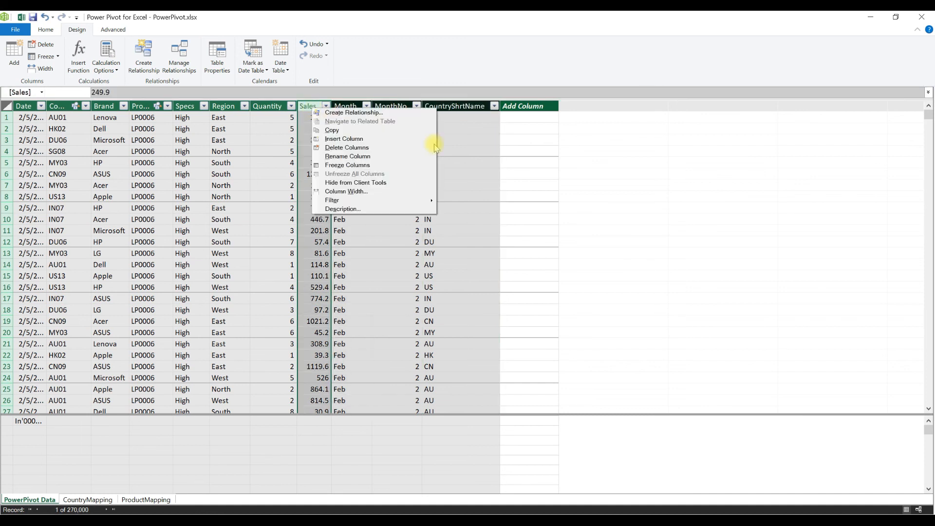
left_click(463, 127)
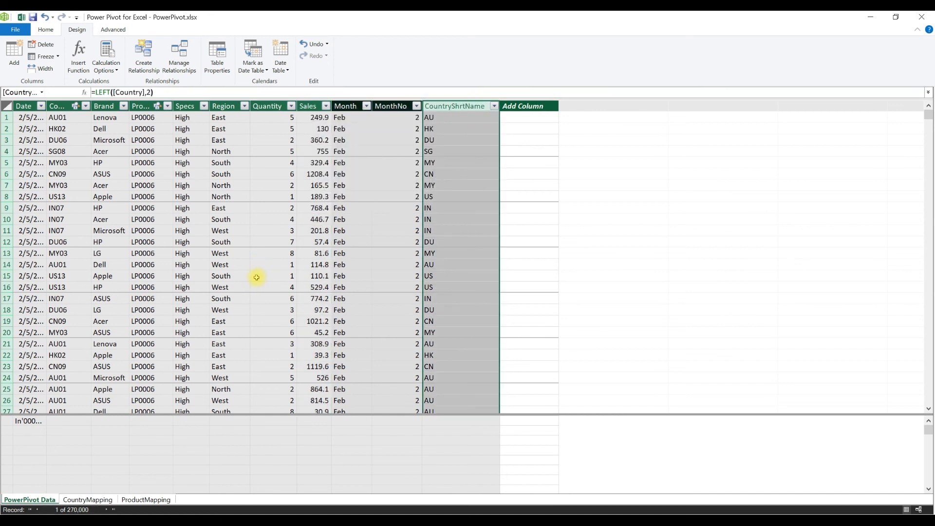
left_click(22, 17)
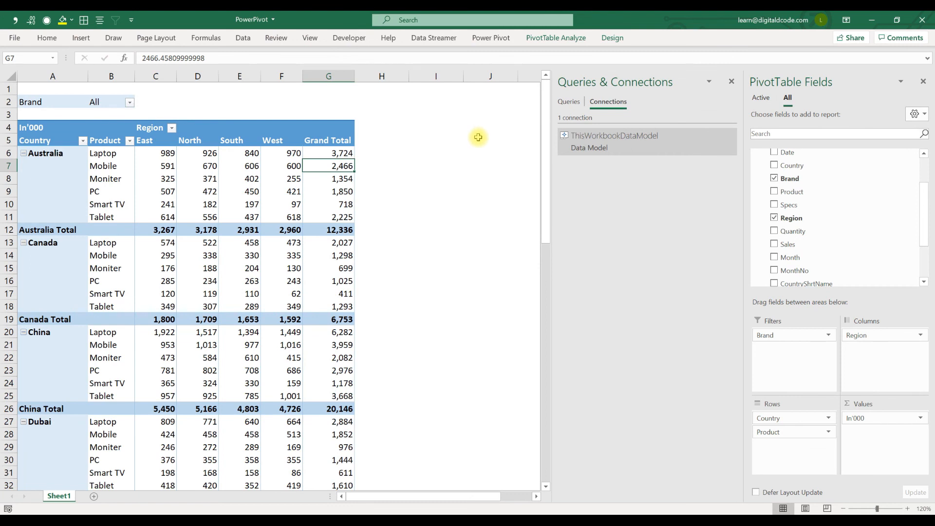